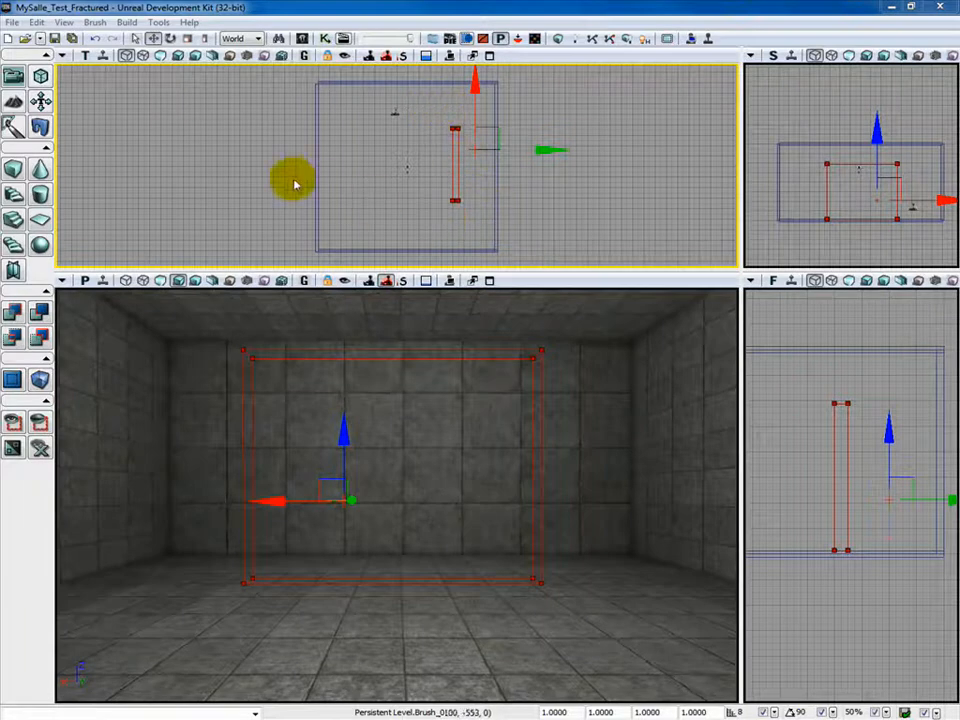
Choose the M_ASC_Floor_BSP_Tile01 material and add the wall brush to the level as solid geometry with it.
click(302, 40)
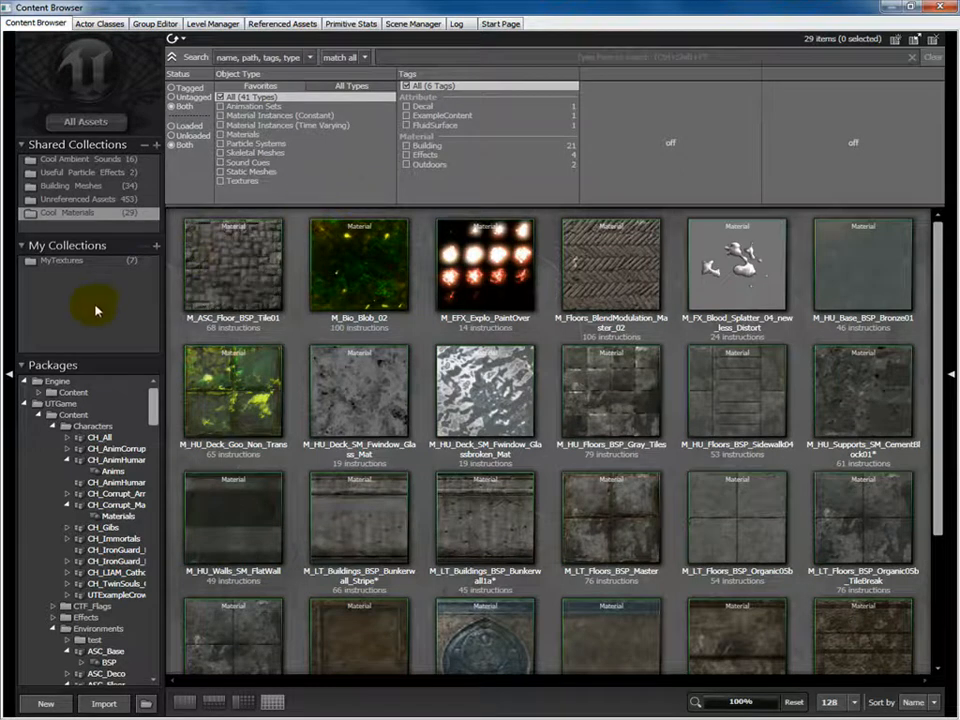
mouse_move(231, 185)
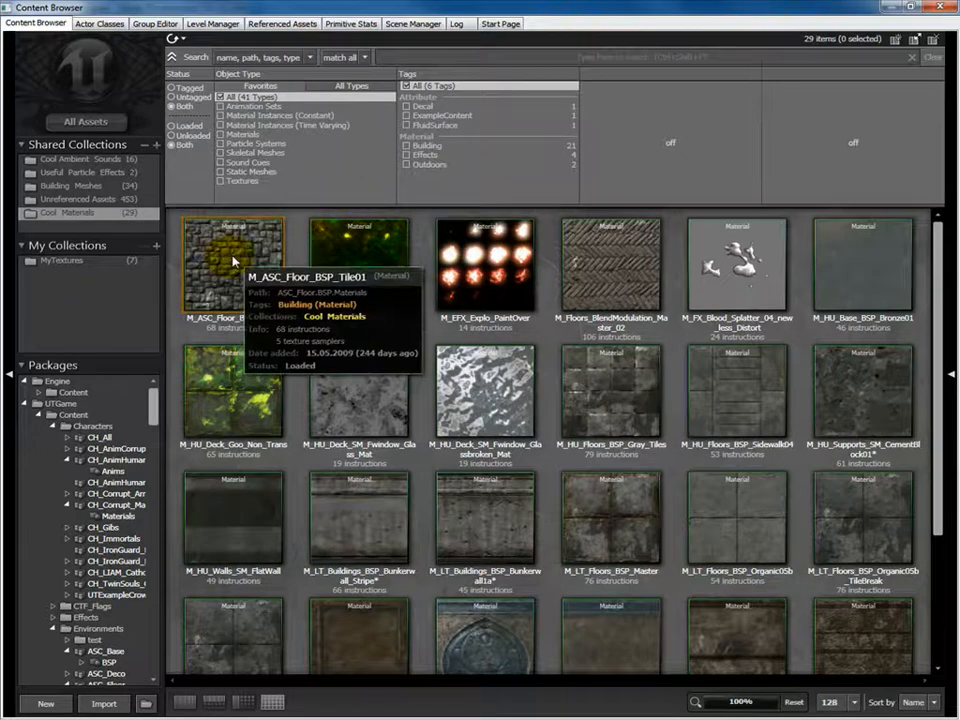
click(234, 261)
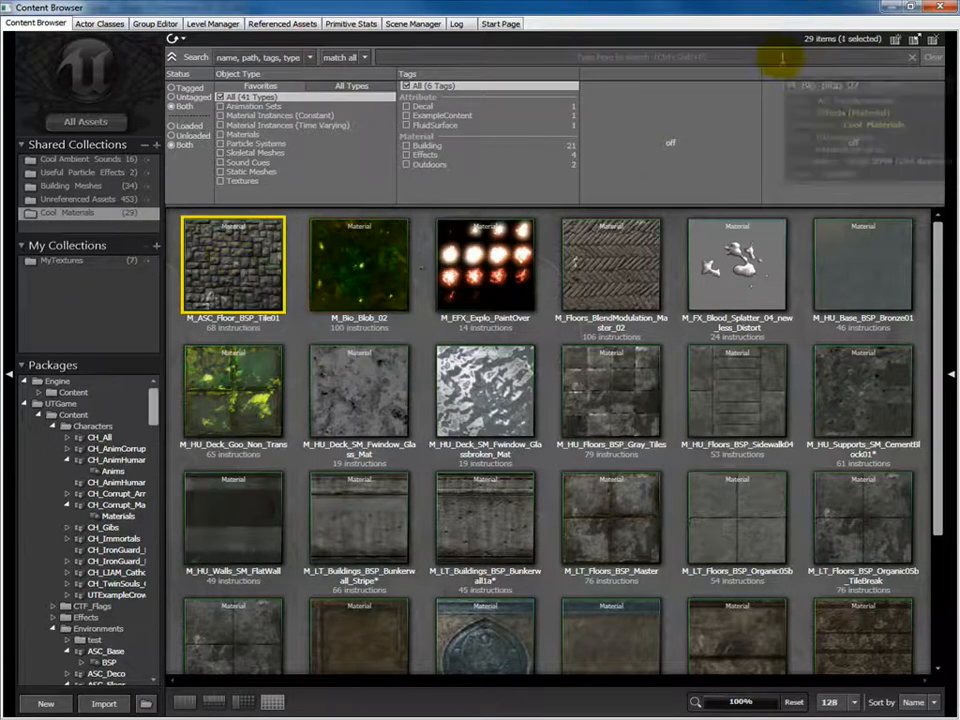
click(889, 7)
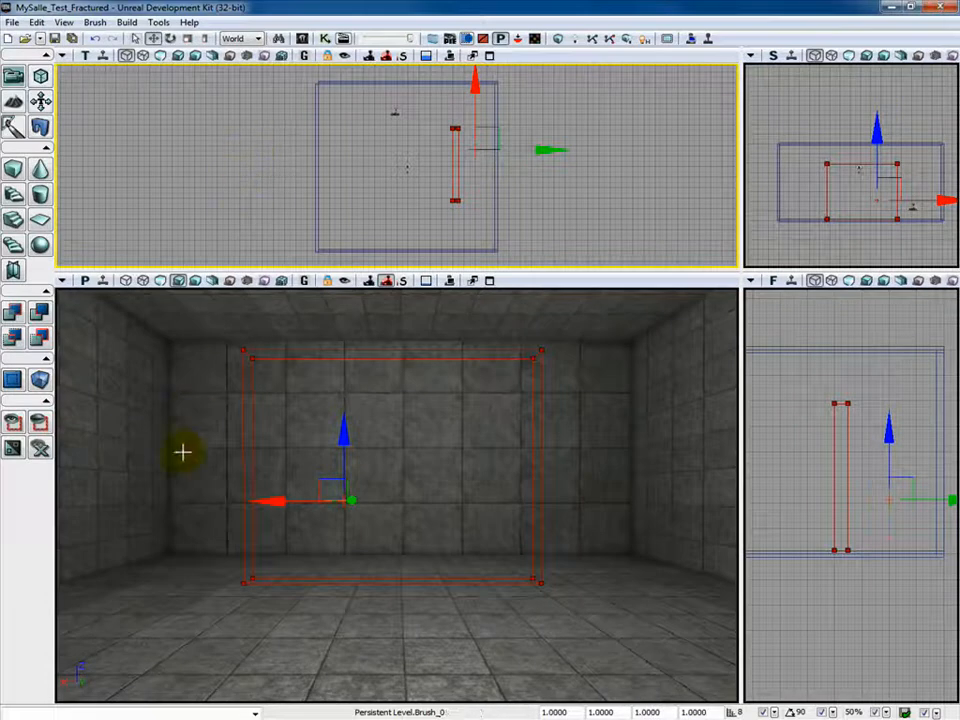
click(13, 312)
click(452, 628)
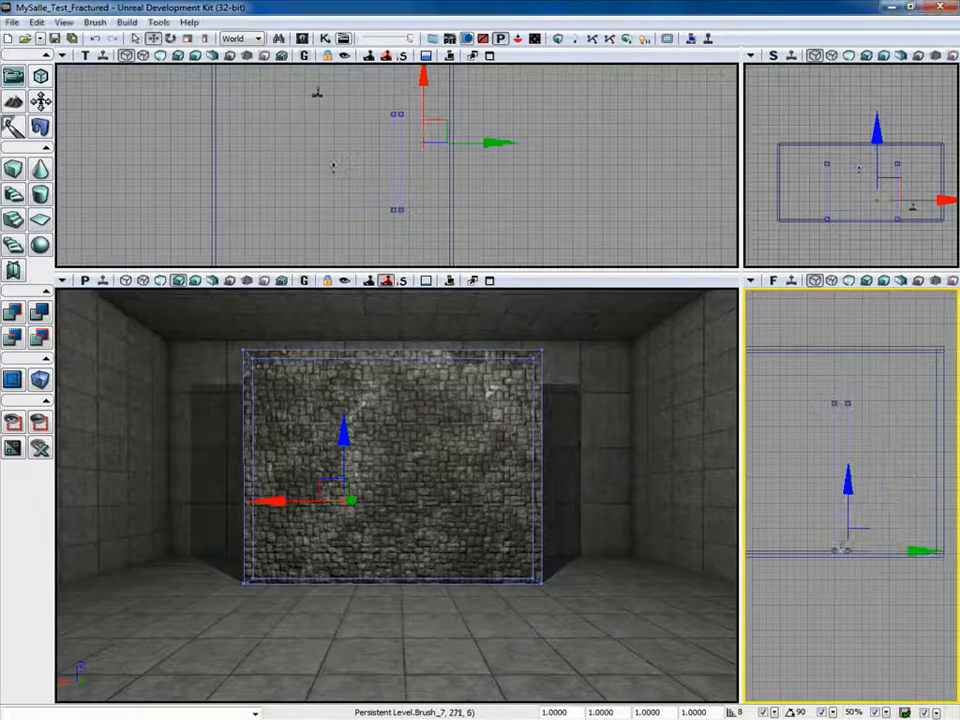
Move the added wall brush's pivot, snapped, to its lower corner and deselect the brush.
right_click(844, 555)
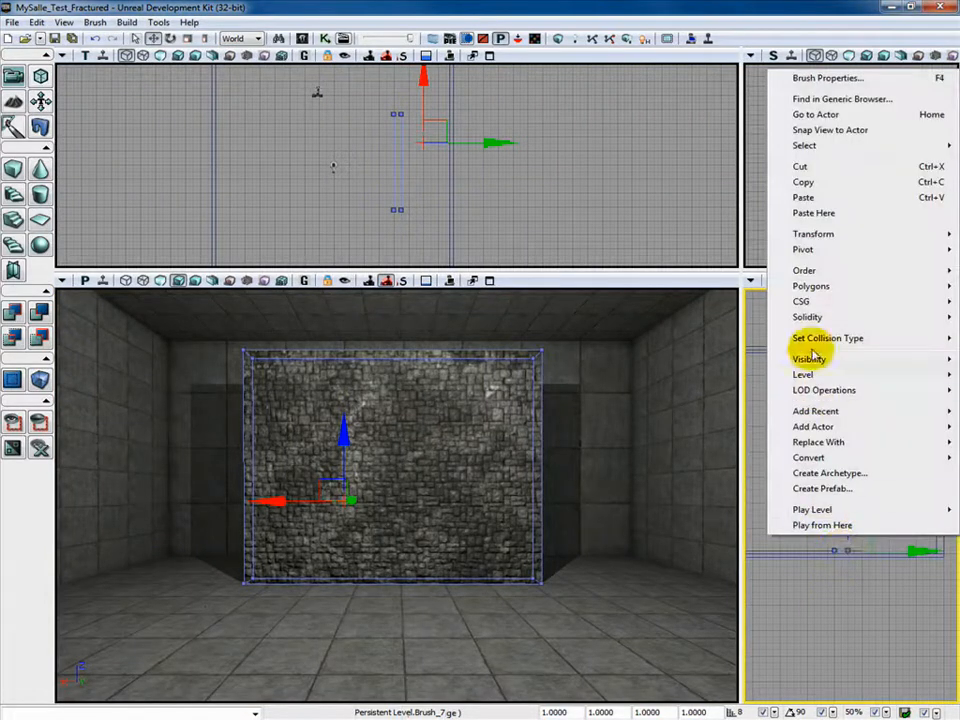
mouse_move(855, 252)
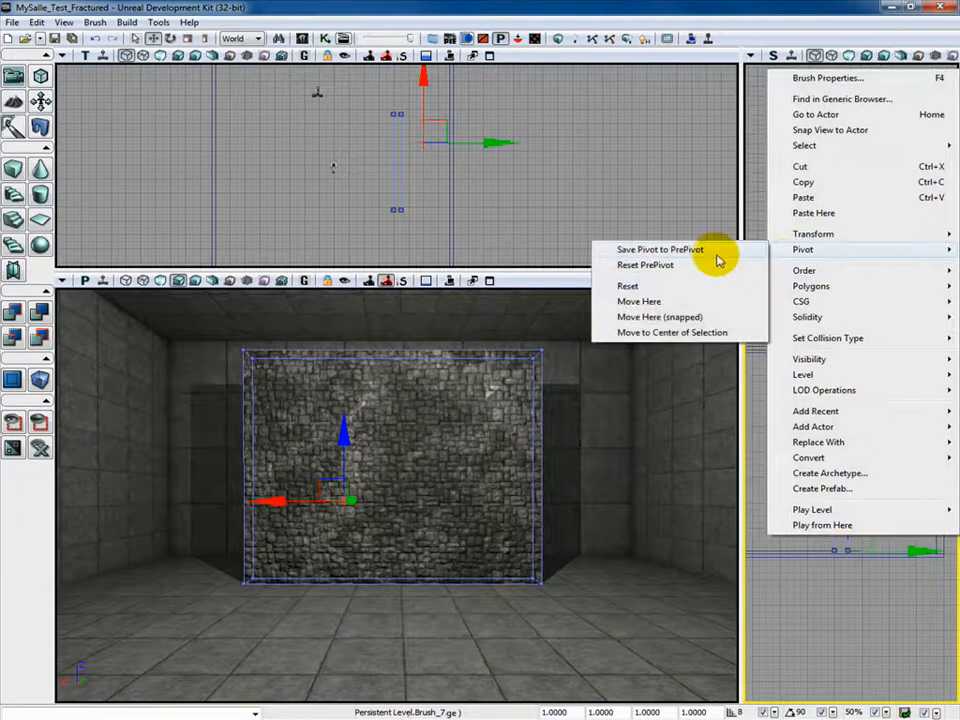
click(718, 316)
click(422, 628)
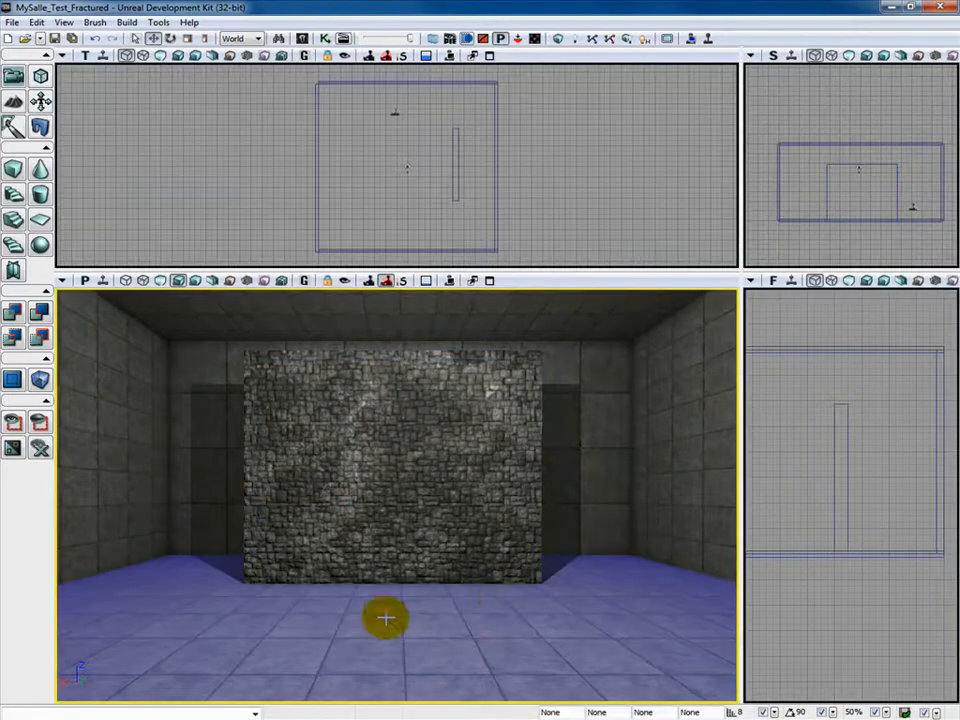
Show the perspective view in brush wireframe and convert the wall brush to a static mesh named Mur in MyStatiqueMesh, group Mesh.
click(126, 281)
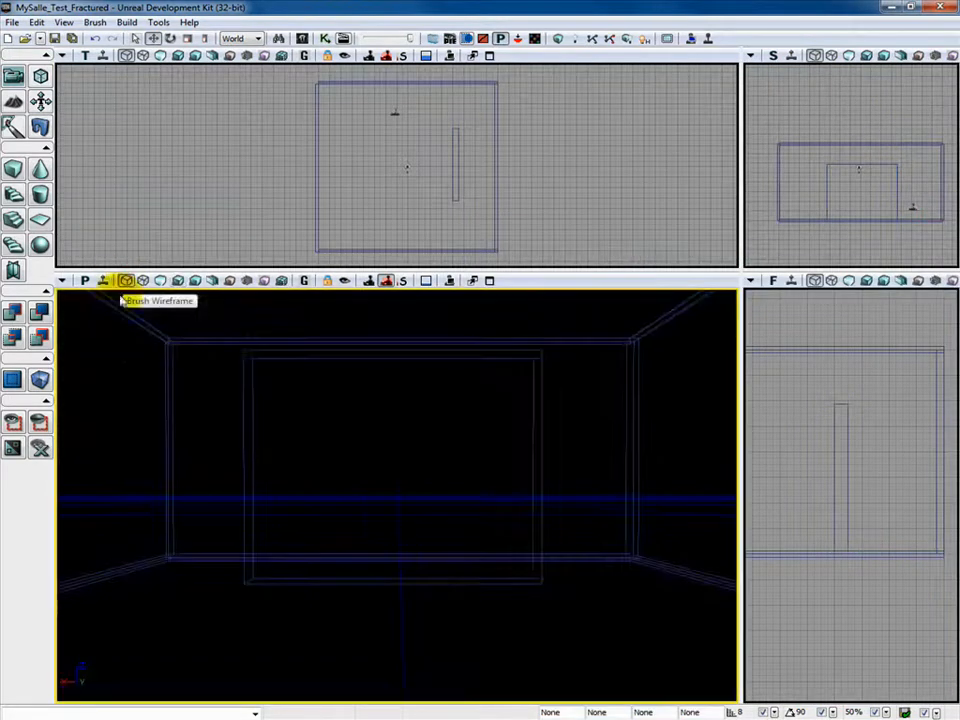
click(245, 502)
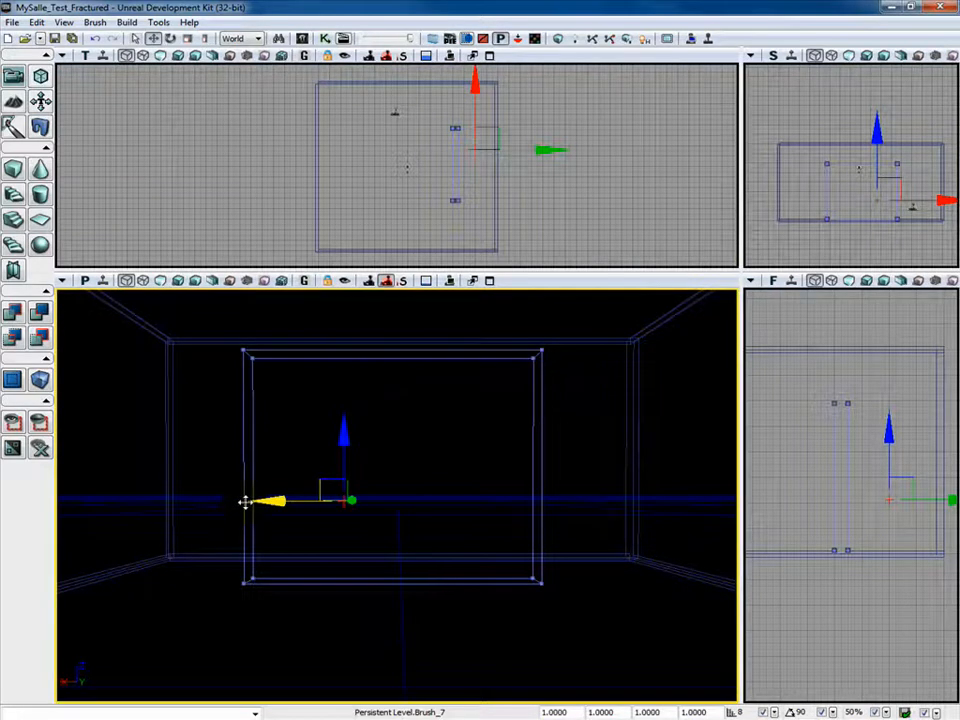
right_click(245, 502)
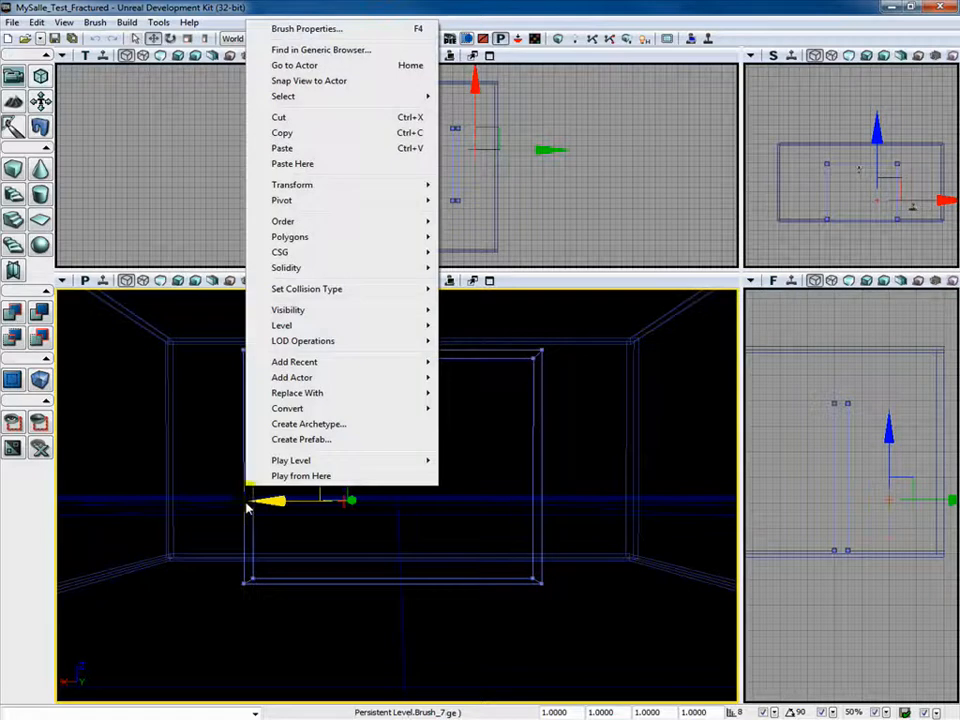
mouse_move(322, 411)
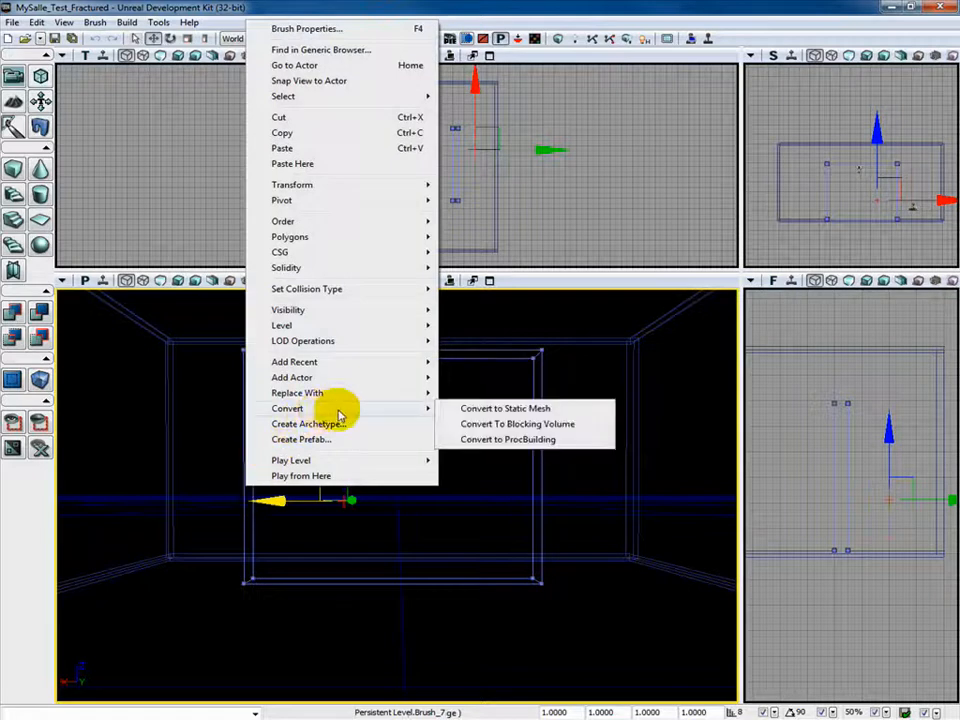
click(580, 409)
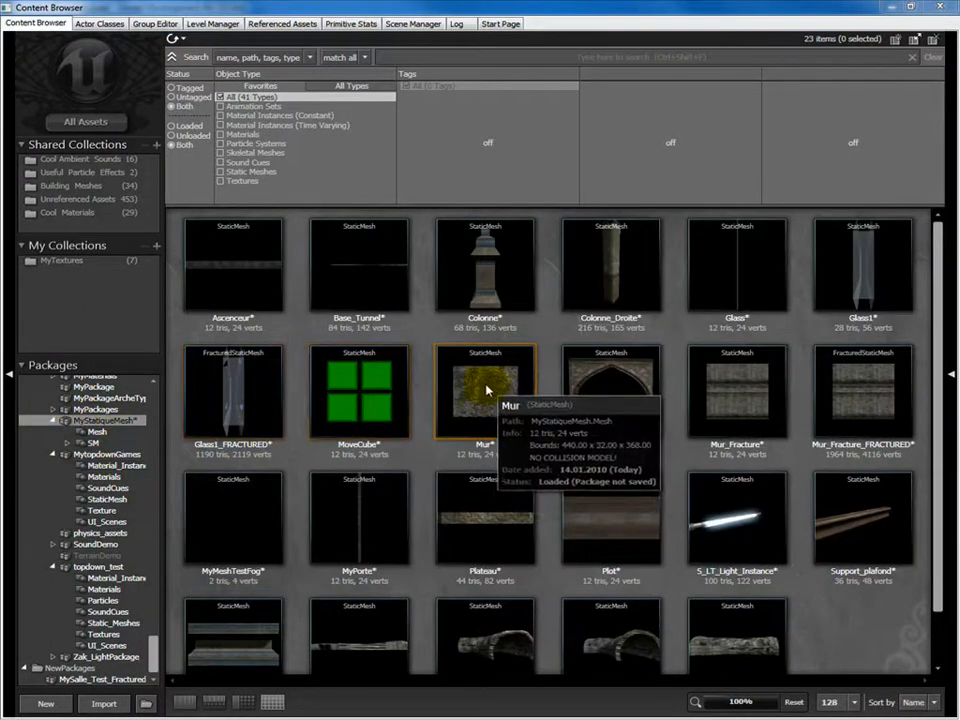
Open the Mur static mesh for editing and add a simple box-shaped collision around it.
right_click(100, 424)
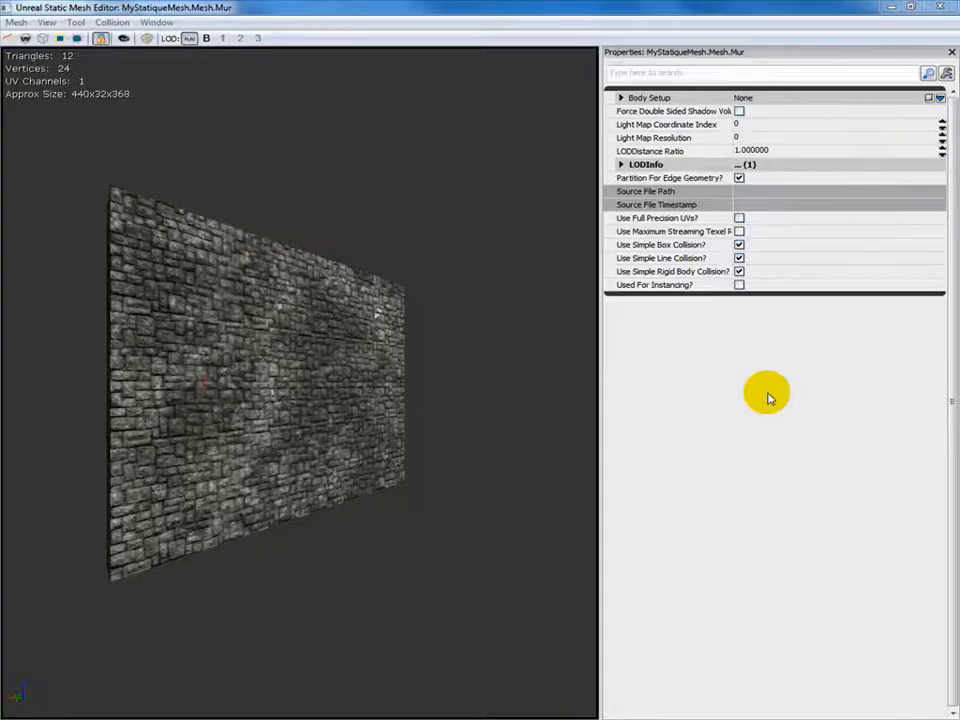
drag(195, 369, 165, 369)
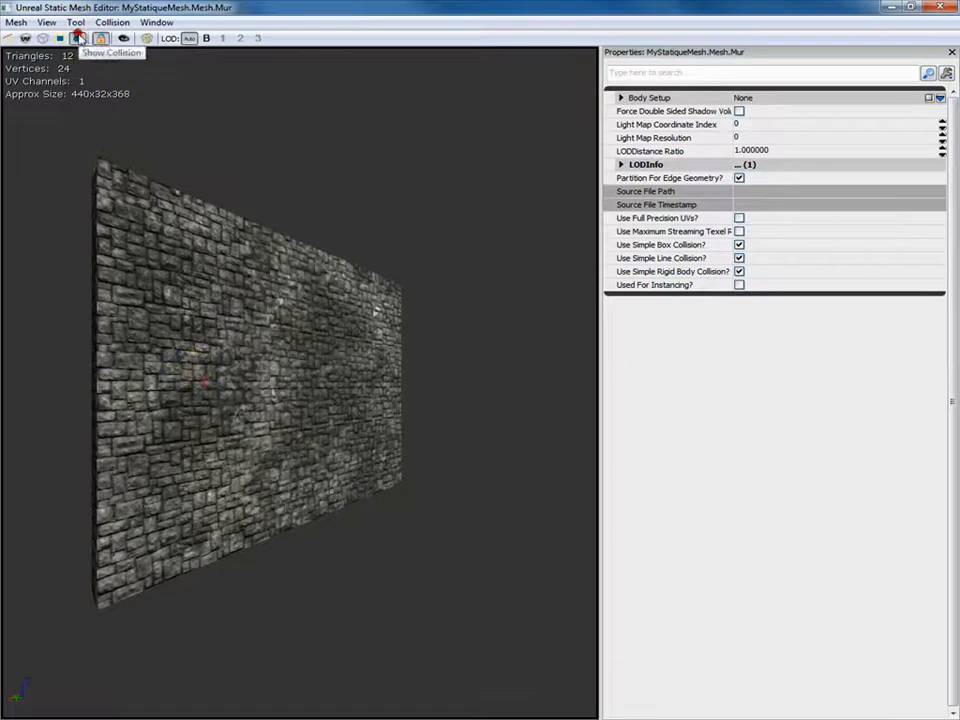
click(110, 22)
click(126, 38)
drag(215, 456, 428, 456)
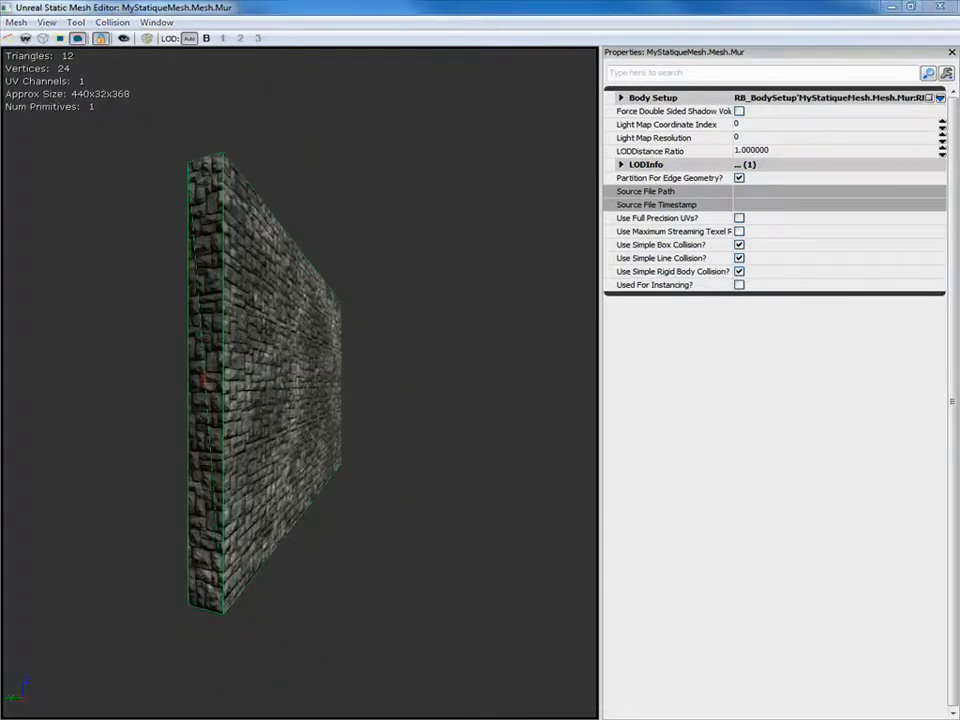
drag(228, 463, 176, 463)
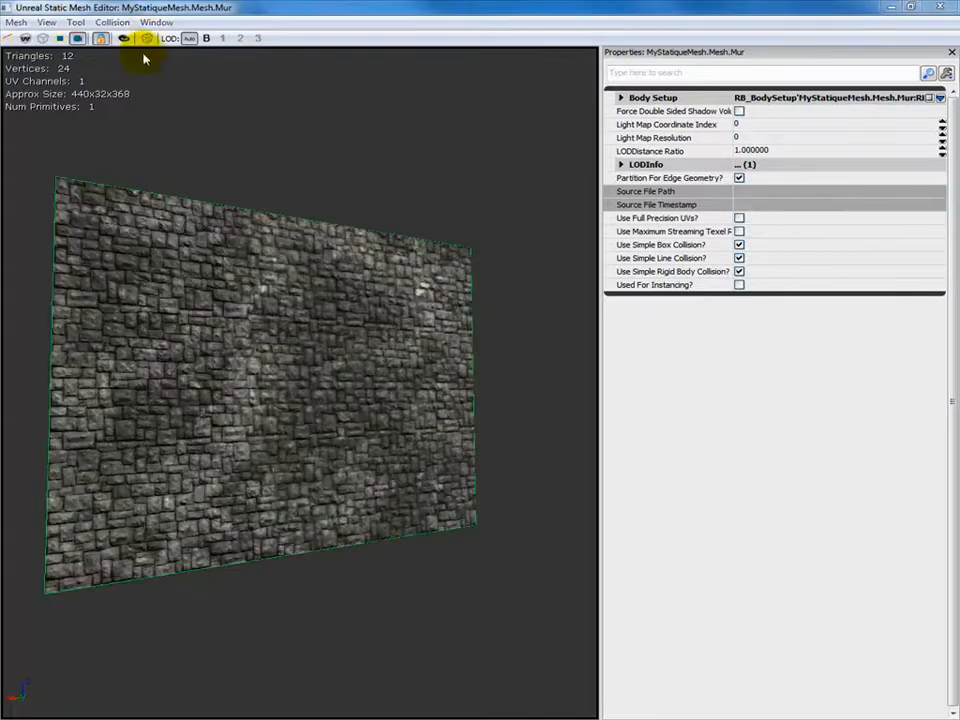
Start the Fracture Tool on the Mur mesh, set the number of chunks to 70 and generate them.
click(148, 39)
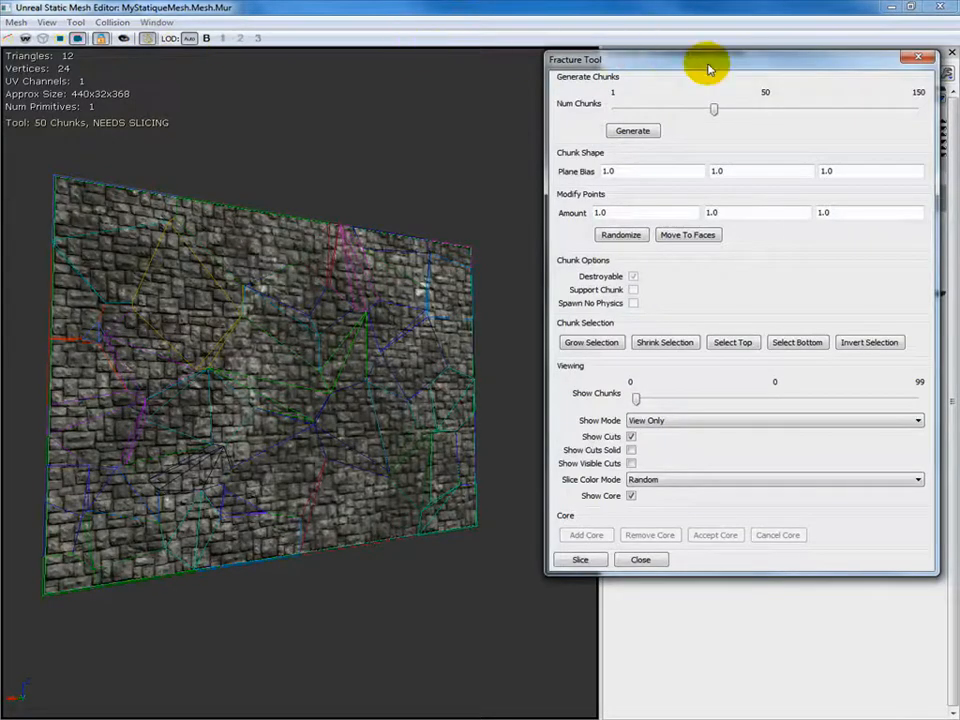
drag(714, 108, 754, 108)
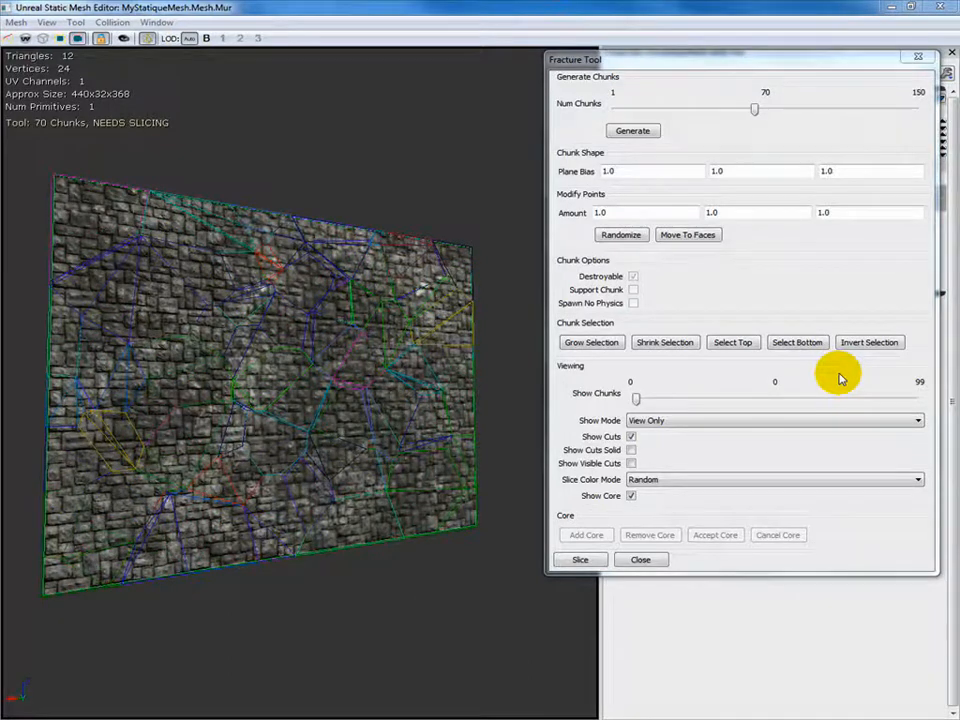
mouse_move(754, 108)
mouse_down()
mouse_move(714, 108)
mouse_move(752, 113)
mouse_up()
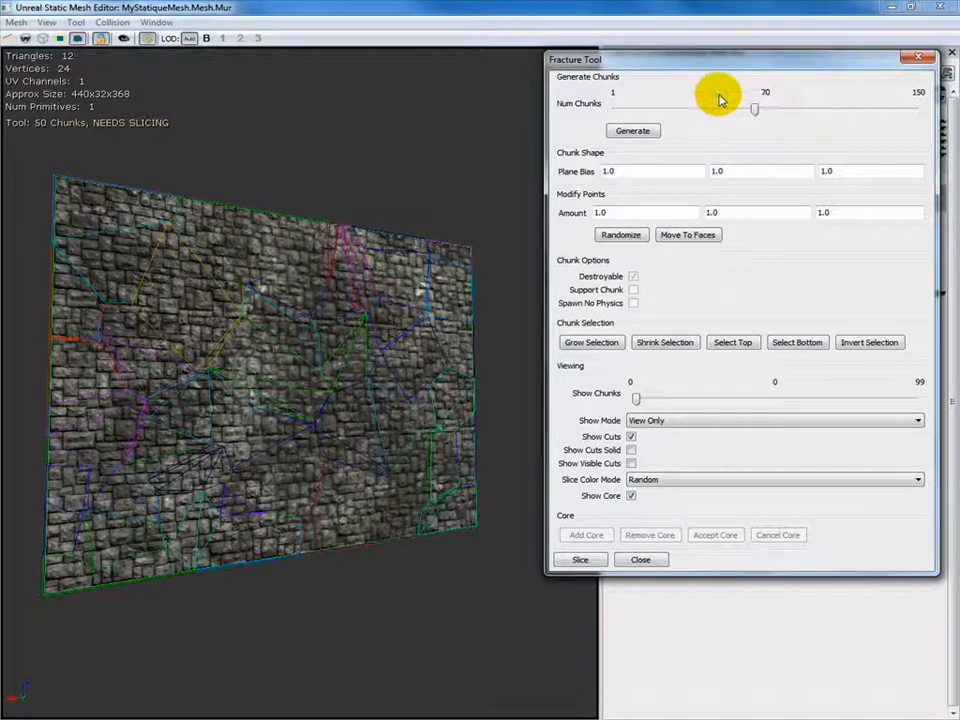
click(636, 132)
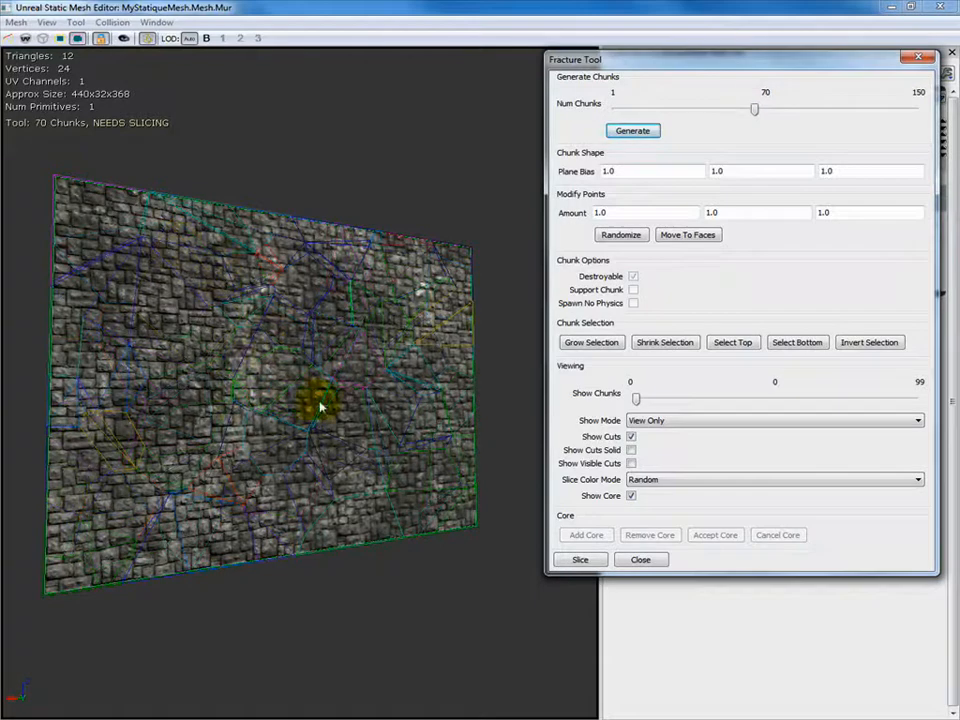
Make the bottom chunks non-destroyable support chunks, and grow and invert the selection to cover the destroyable upper chunks.
click(508, 368)
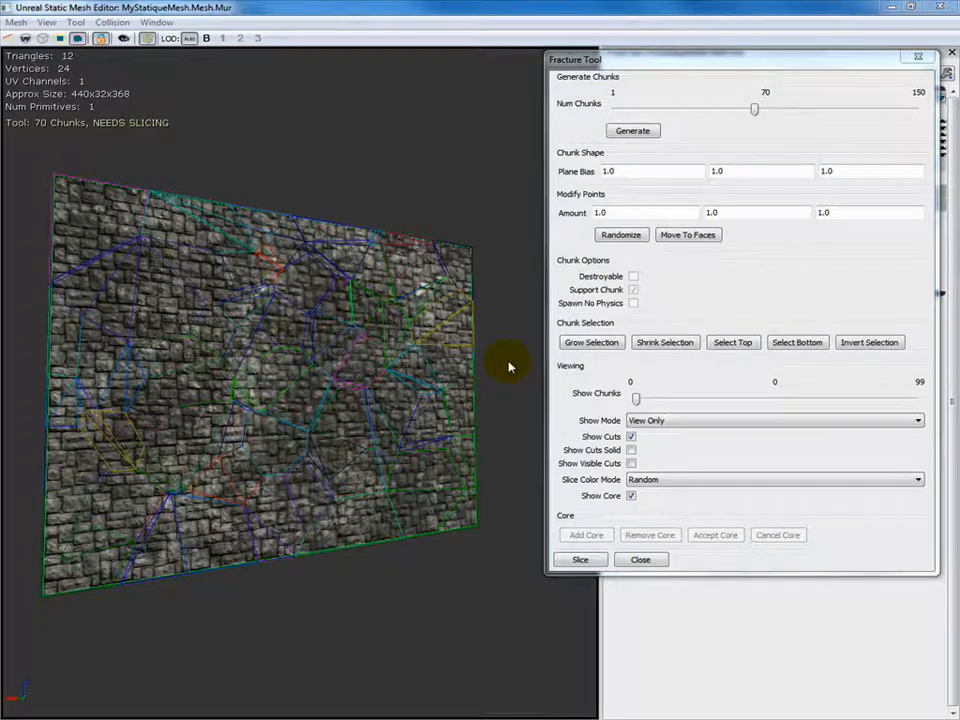
click(797, 342)
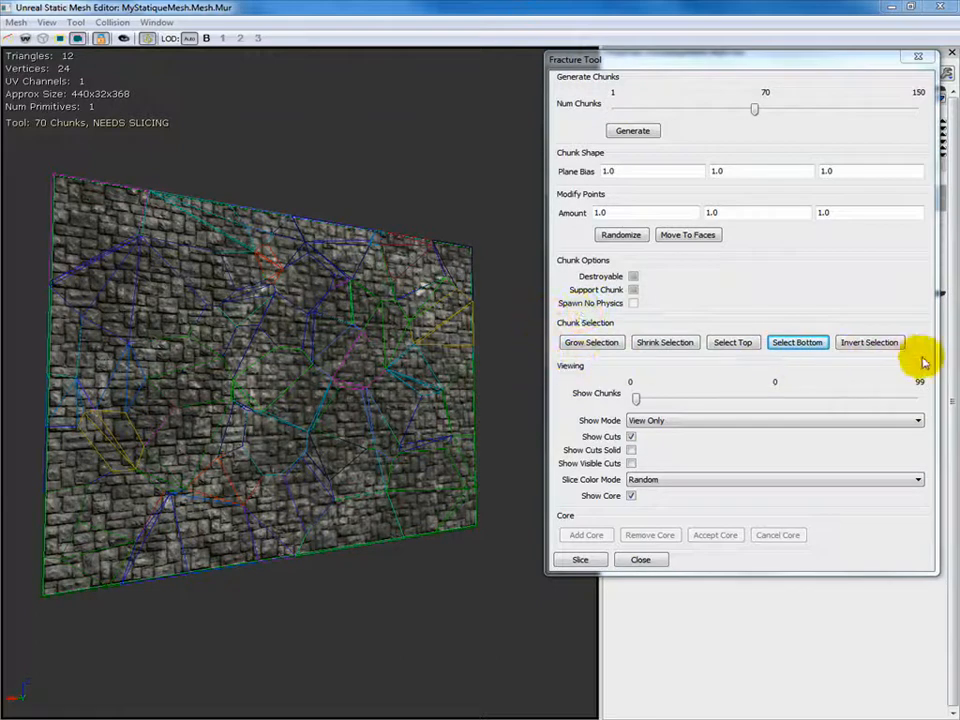
click(797, 342)
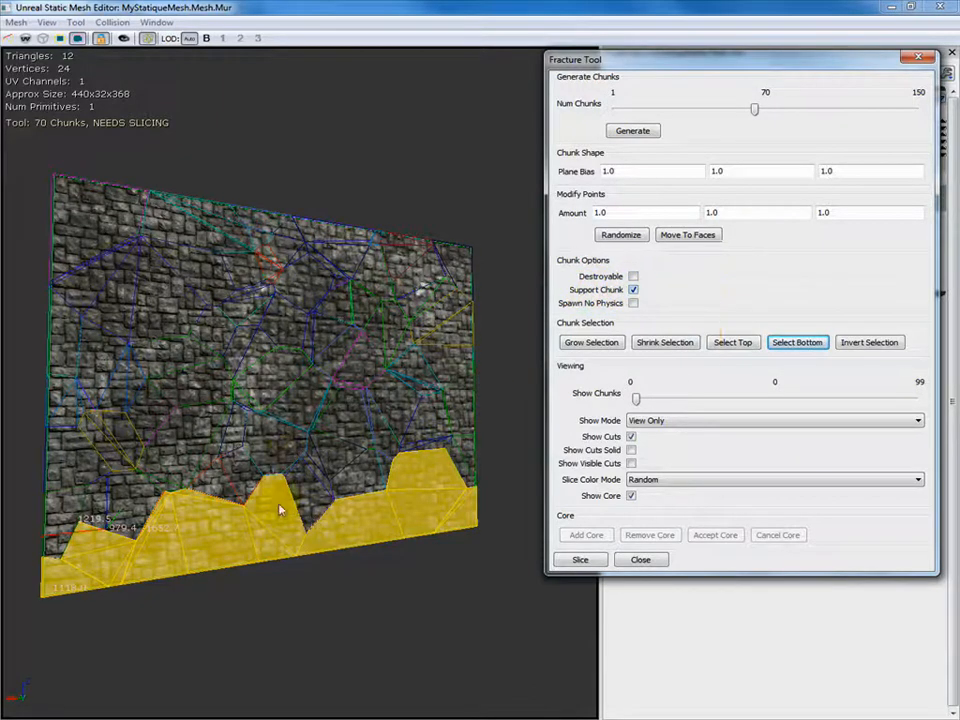
click(594, 344)
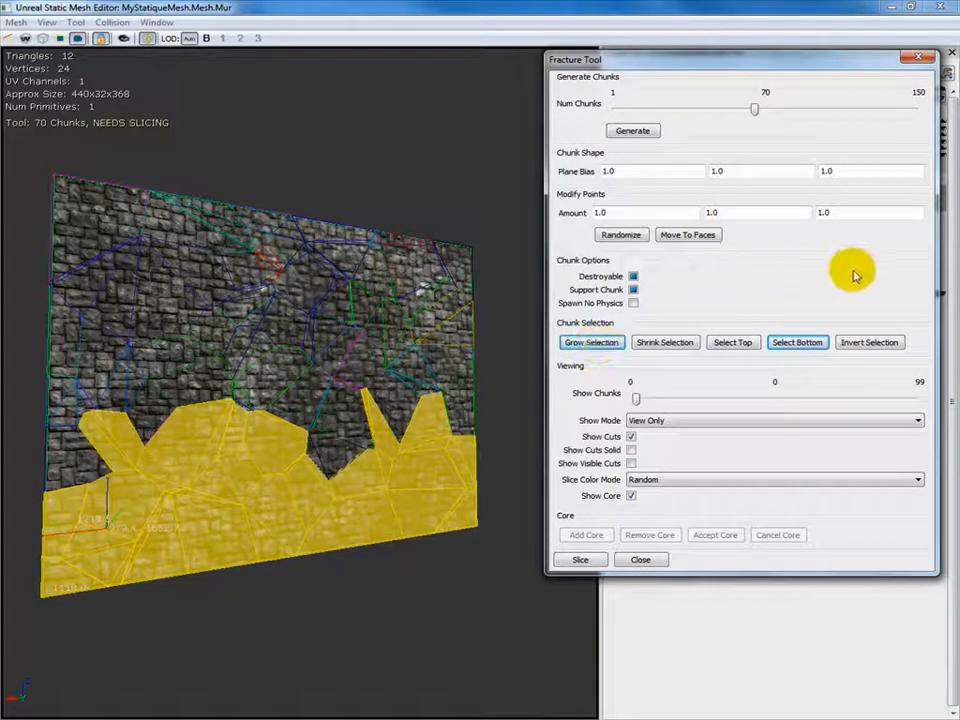
click(876, 343)
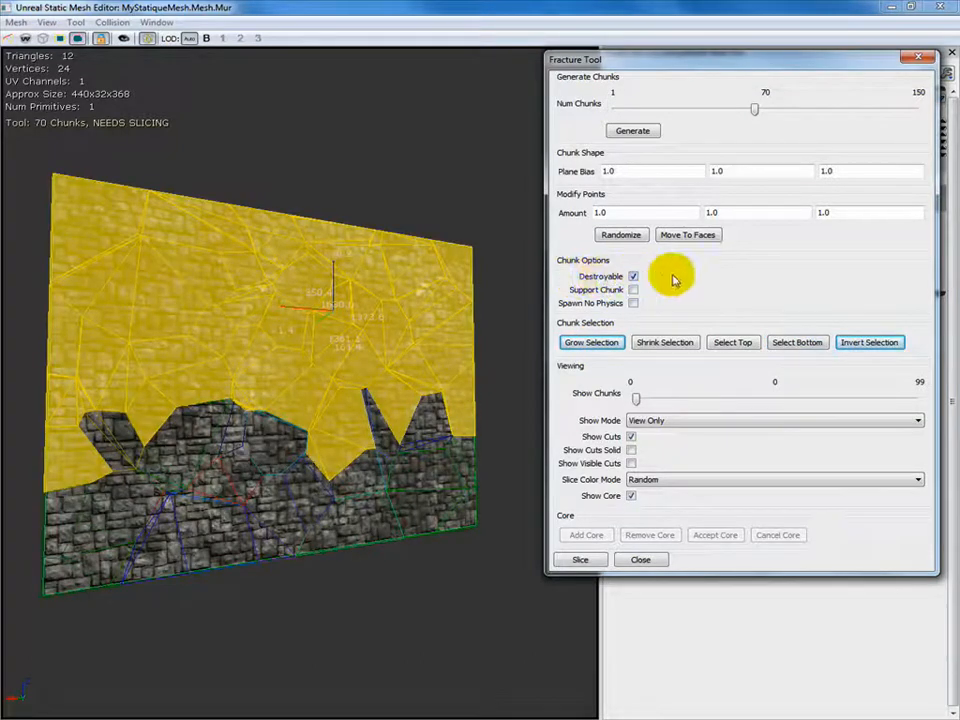
Slice the mesh as Mur_FRACTURED in package MyStatiqueMesh, group Mesh, and select the fractured mesh in the Content Browser.
click(582, 560)
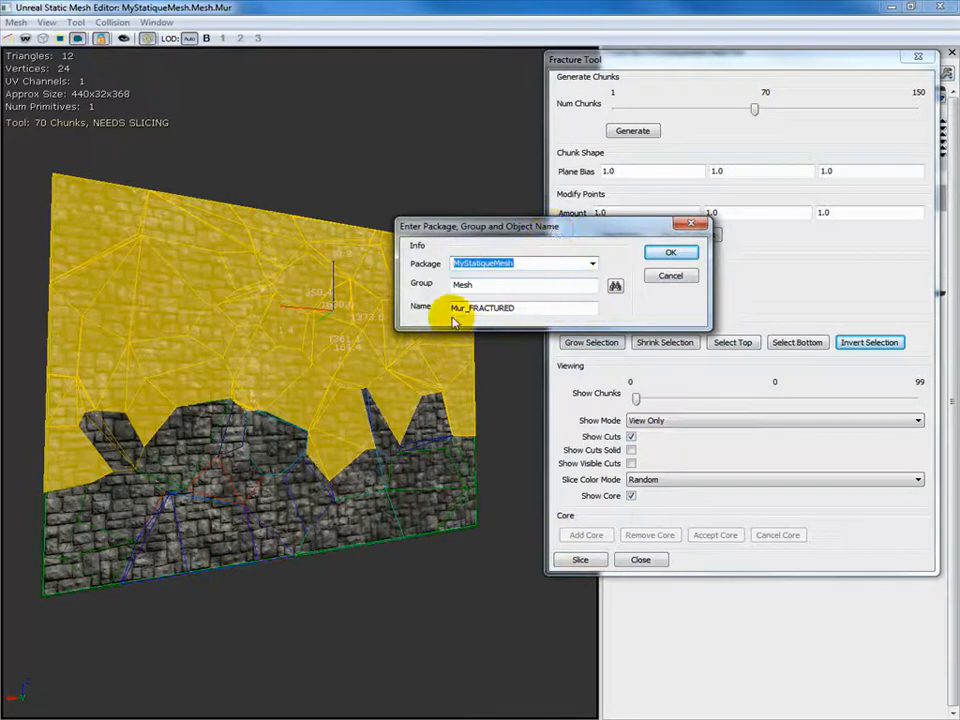
click(671, 252)
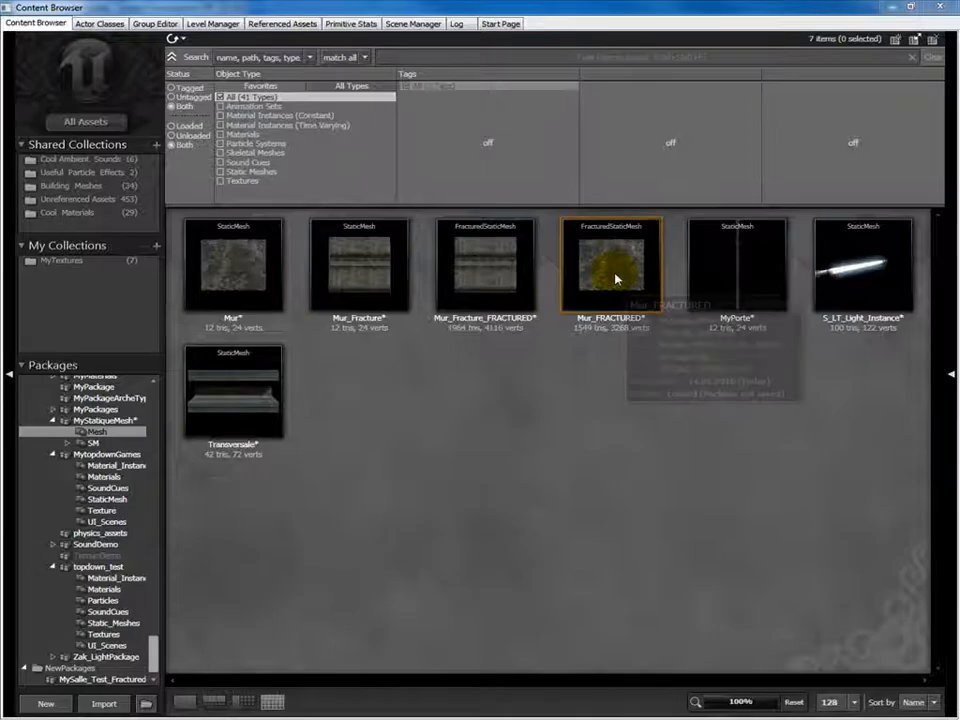
mouse_move(616, 268)
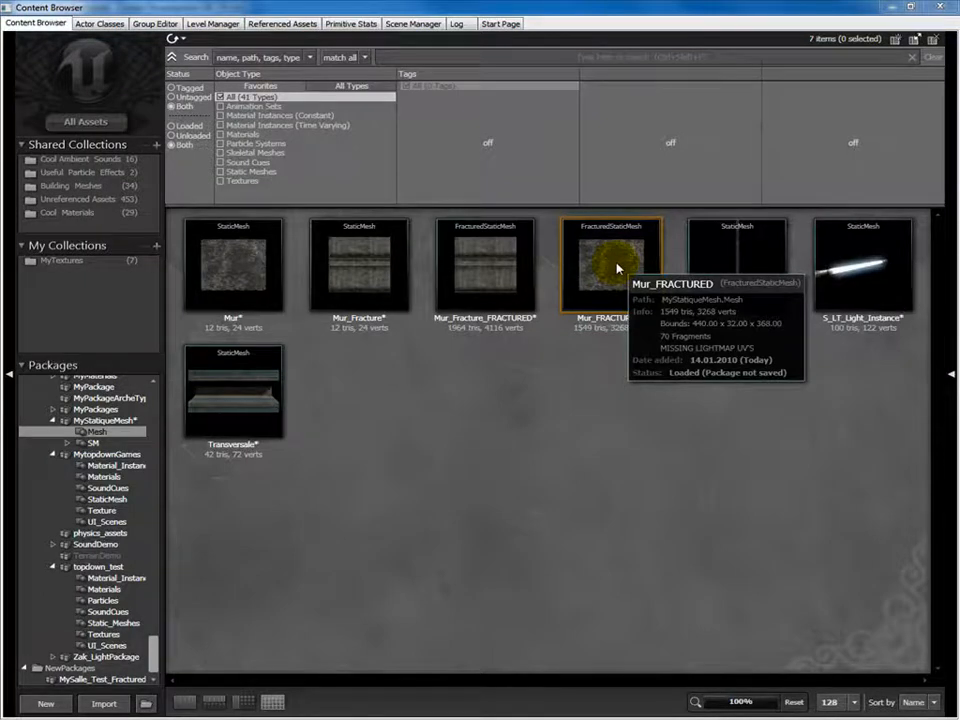
click(616, 268)
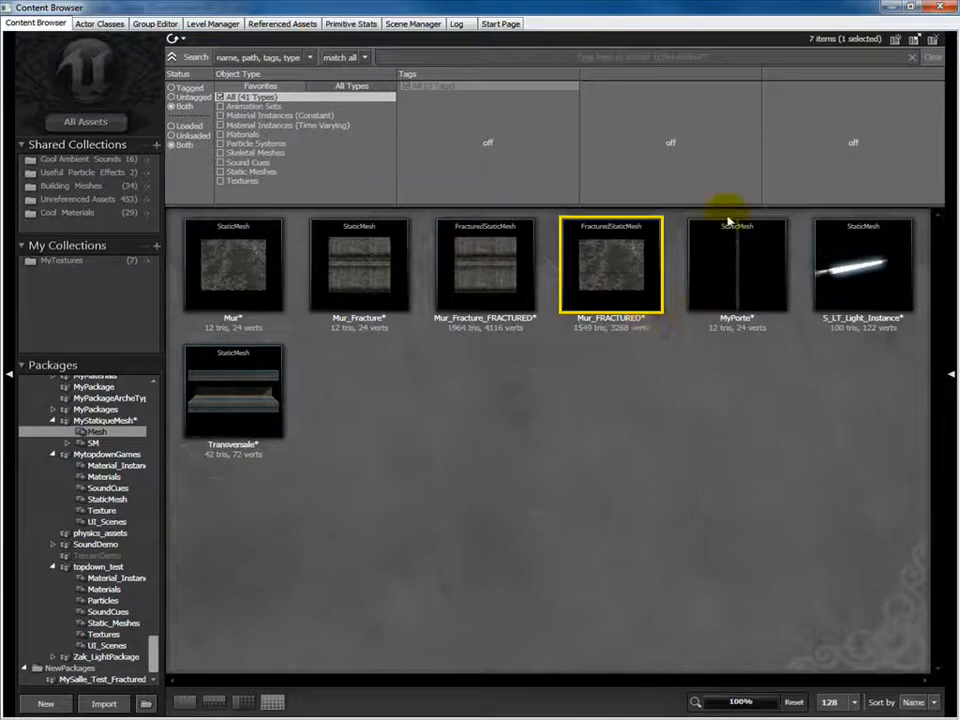
Delete the original wall brush from the level, restore the lit view and rebuild the geometry.
click(937, 10)
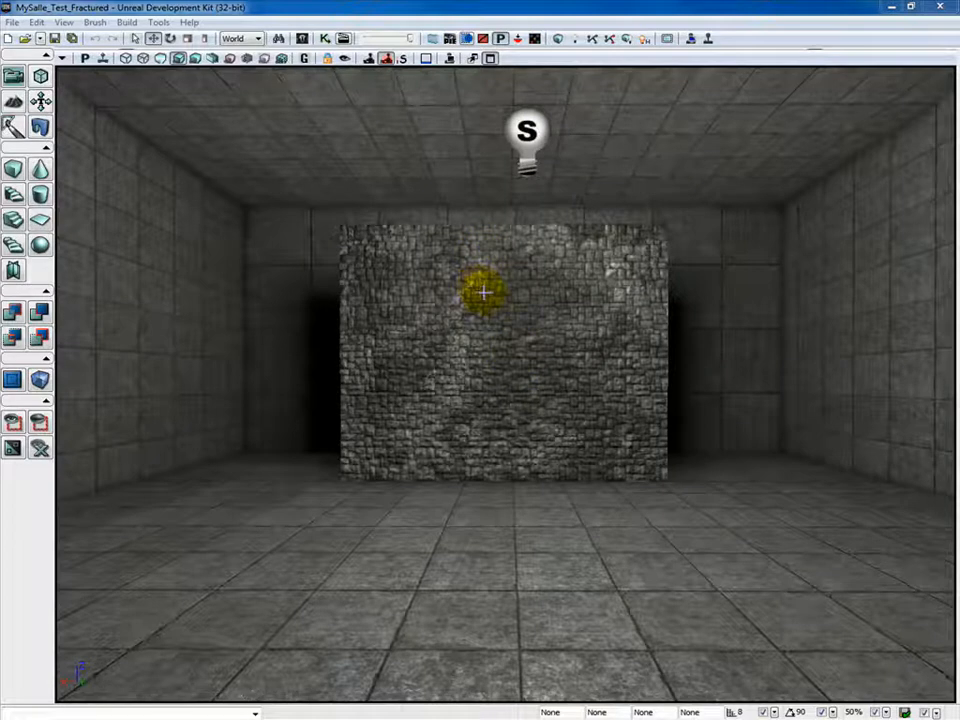
click(126, 58)
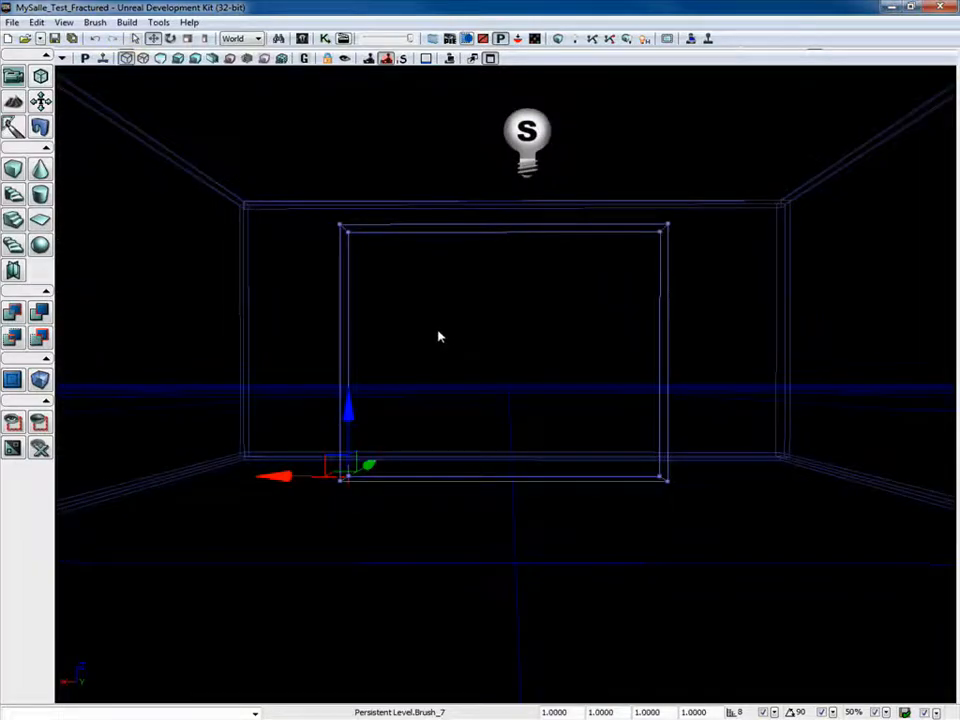
key(Delete)
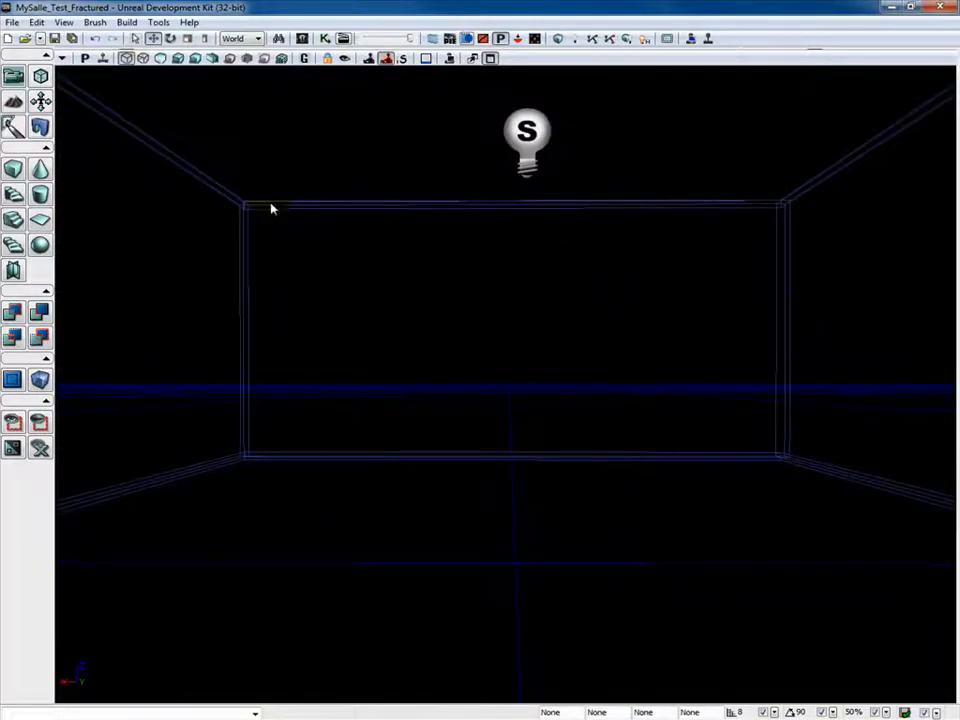
click(178, 58)
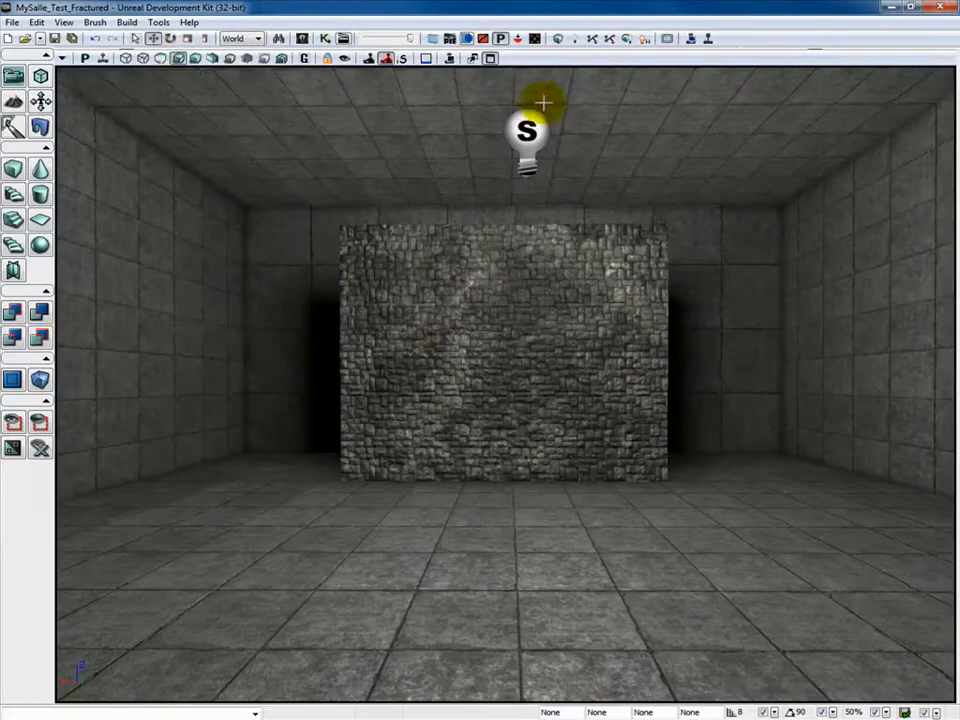
click(555, 39)
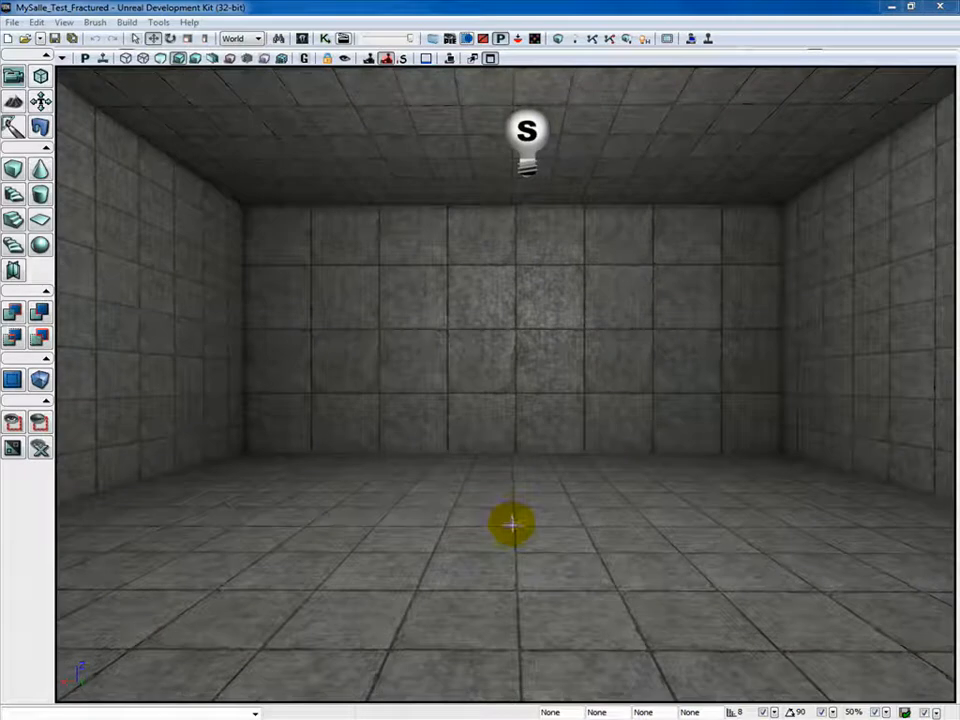
Place the Mur_FRACTURED mesh from the Content Browser on the room's floor as a FracturedStaticMesh actor.
click(301, 39)
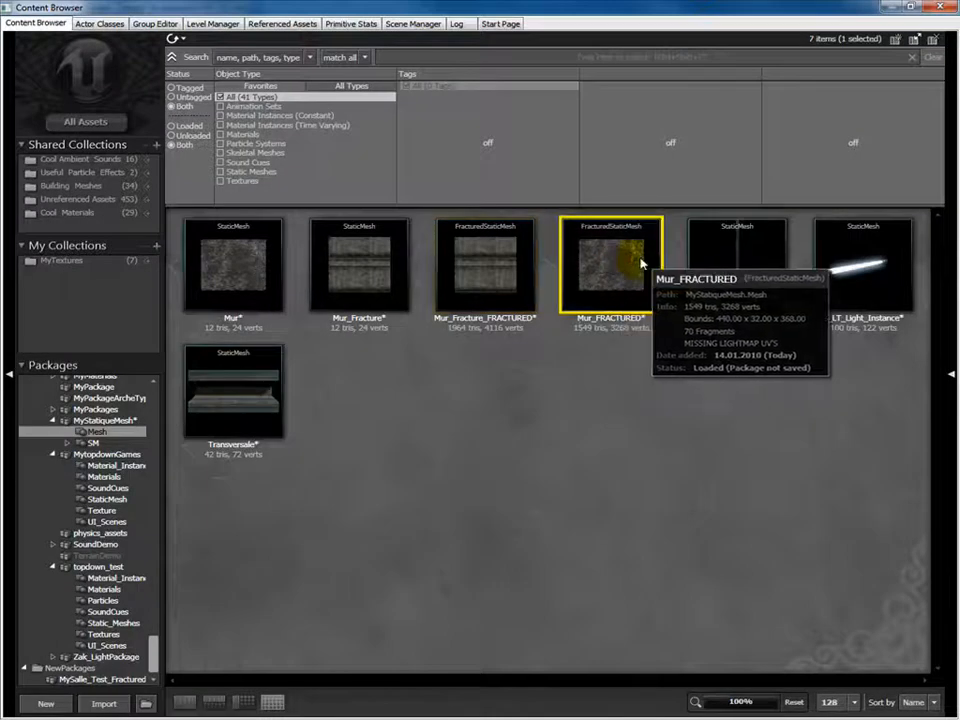
click(891, 7)
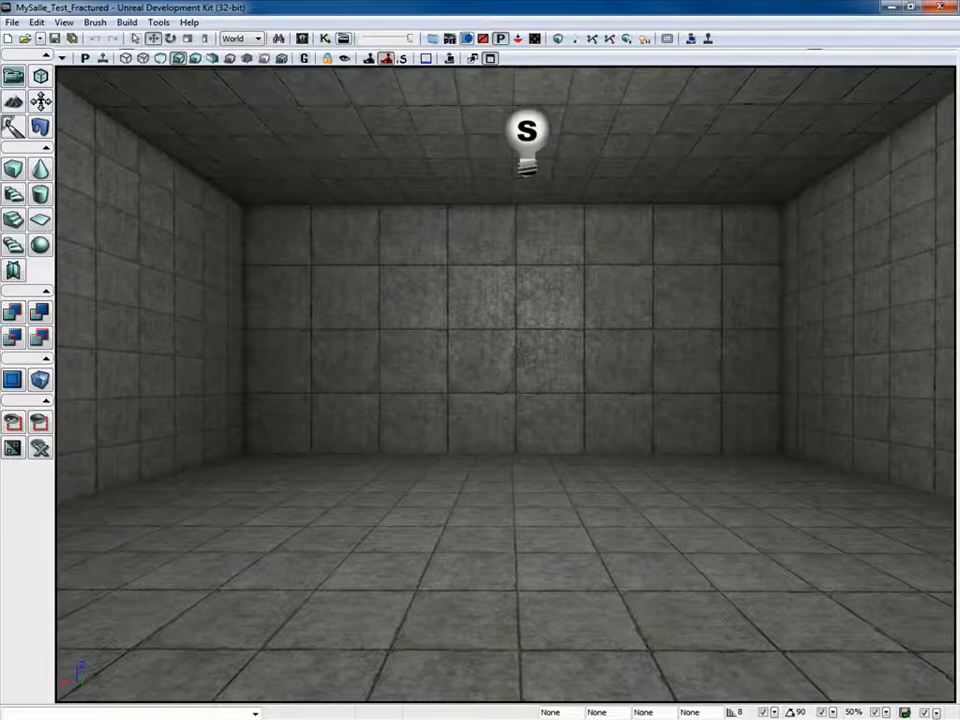
right_click(446, 551)
mouse_move(545, 484)
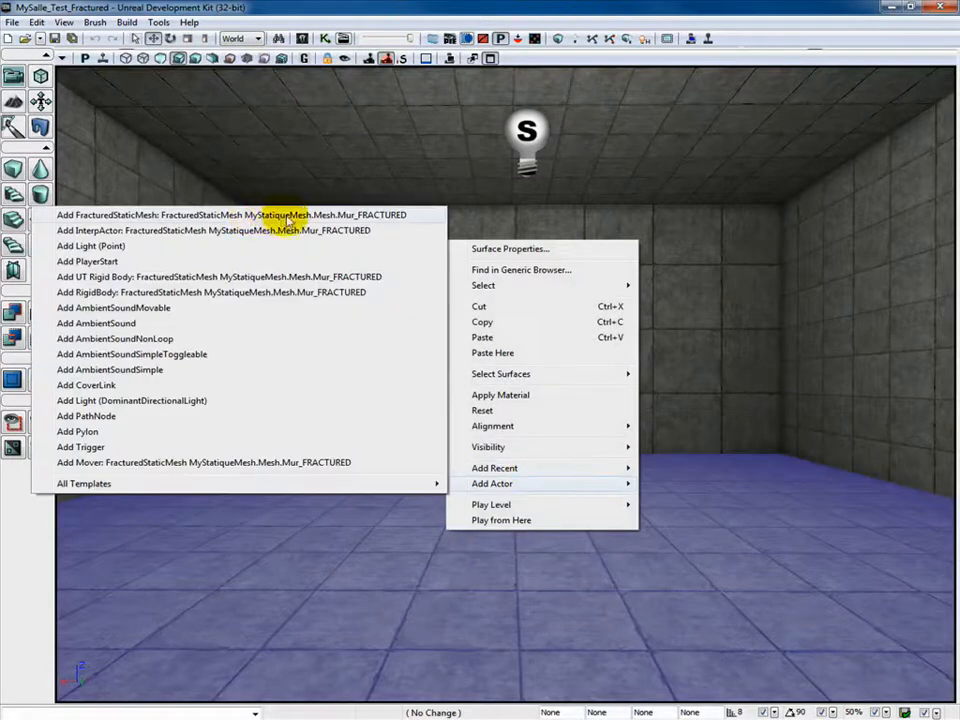
click(401, 215)
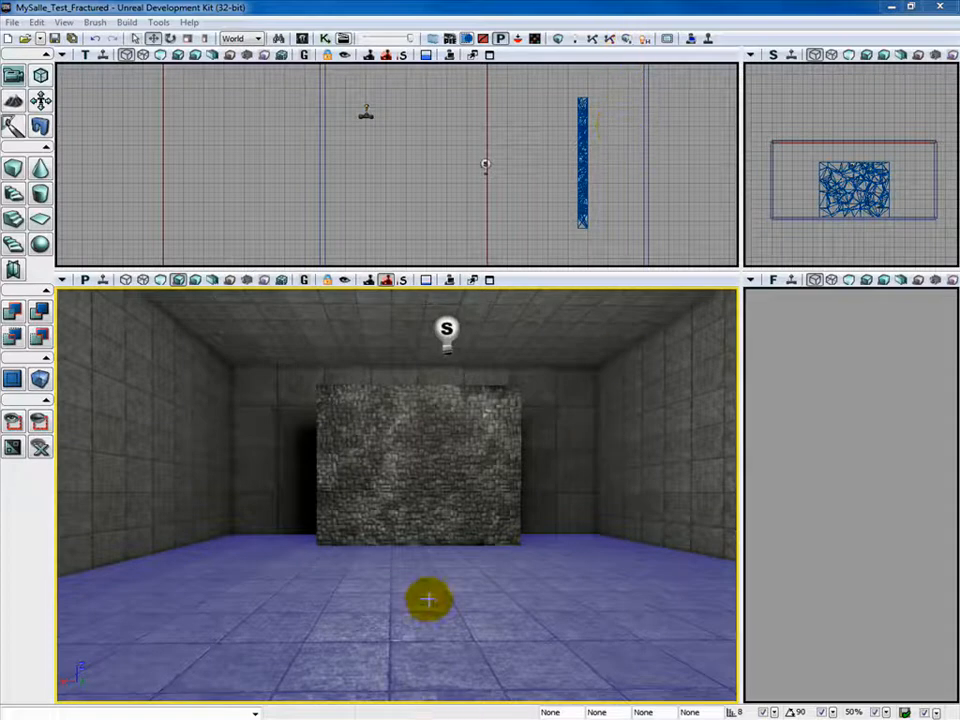
Play the level in the viewport from the floor in front of the wall and shoot the wall to test its destruction.
click(429, 581)
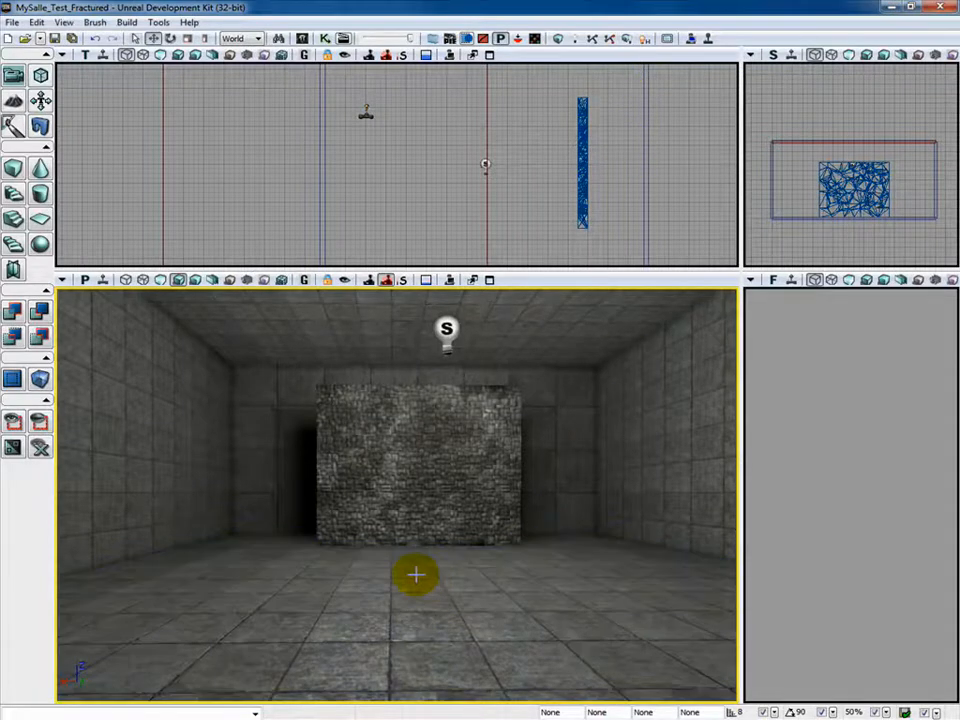
right_click(415, 574)
mouse_move(430, 534)
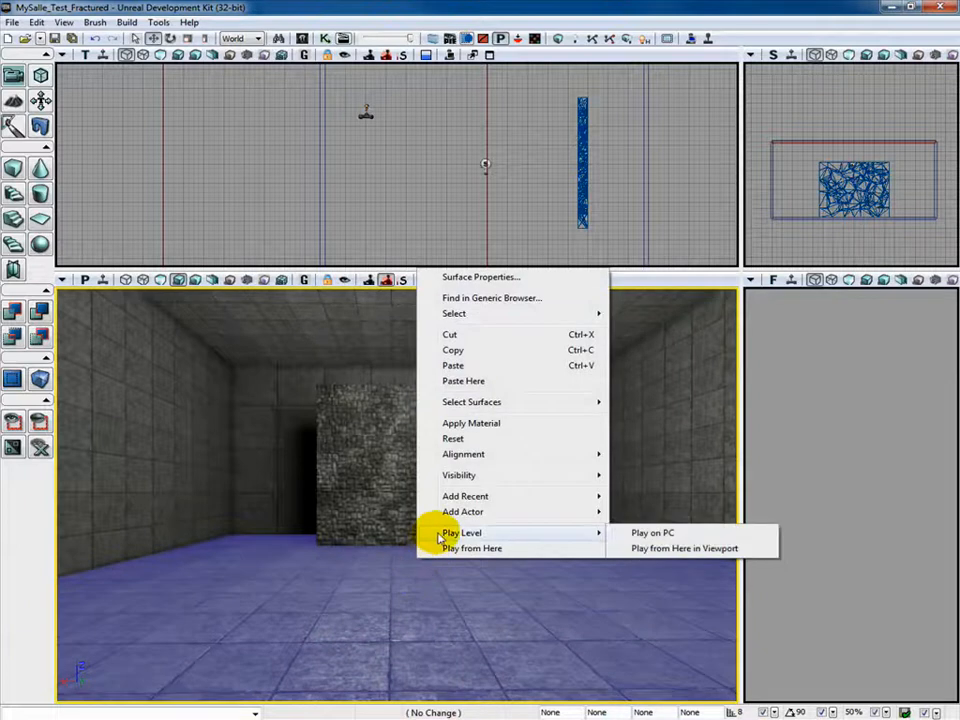
click(662, 548)
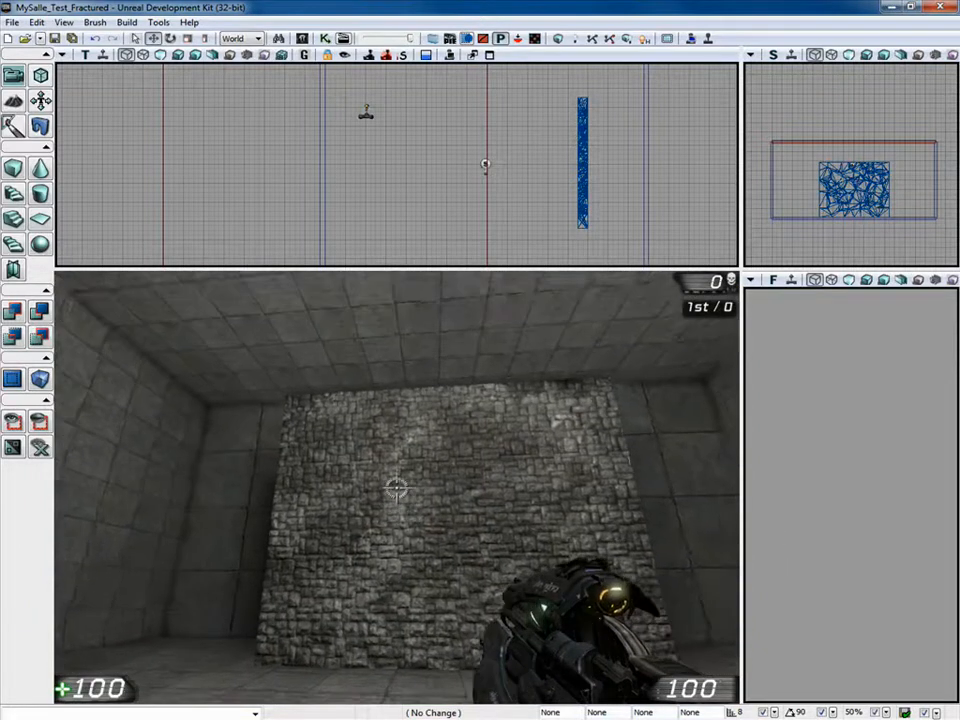
click(396, 488)
click(396, 488)
drag(396, 488, 396, 488)
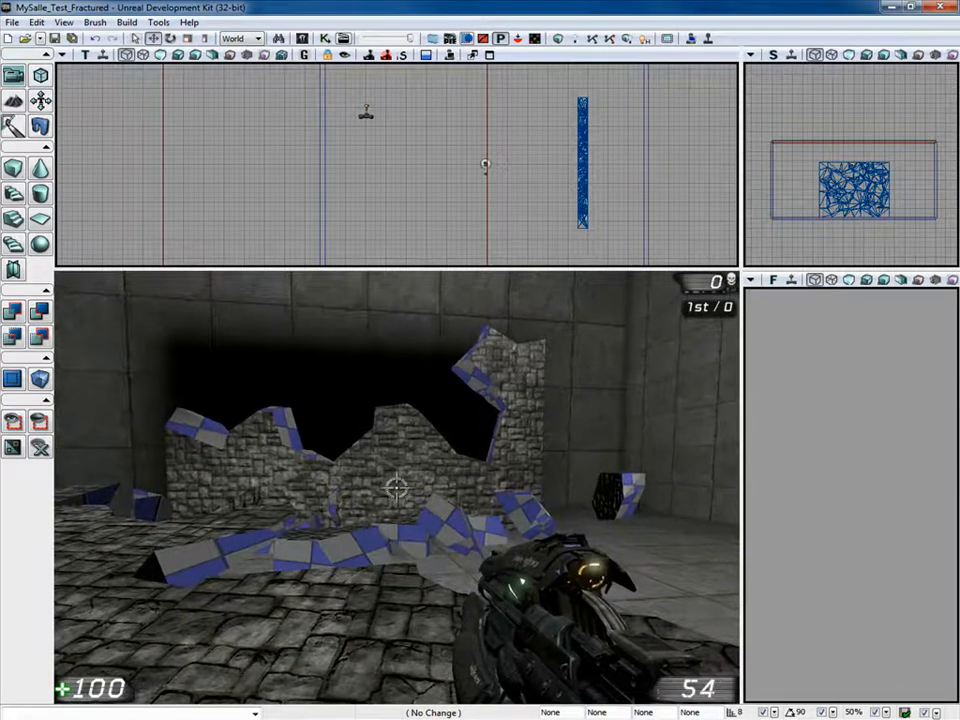
drag(396, 488, 396, 488)
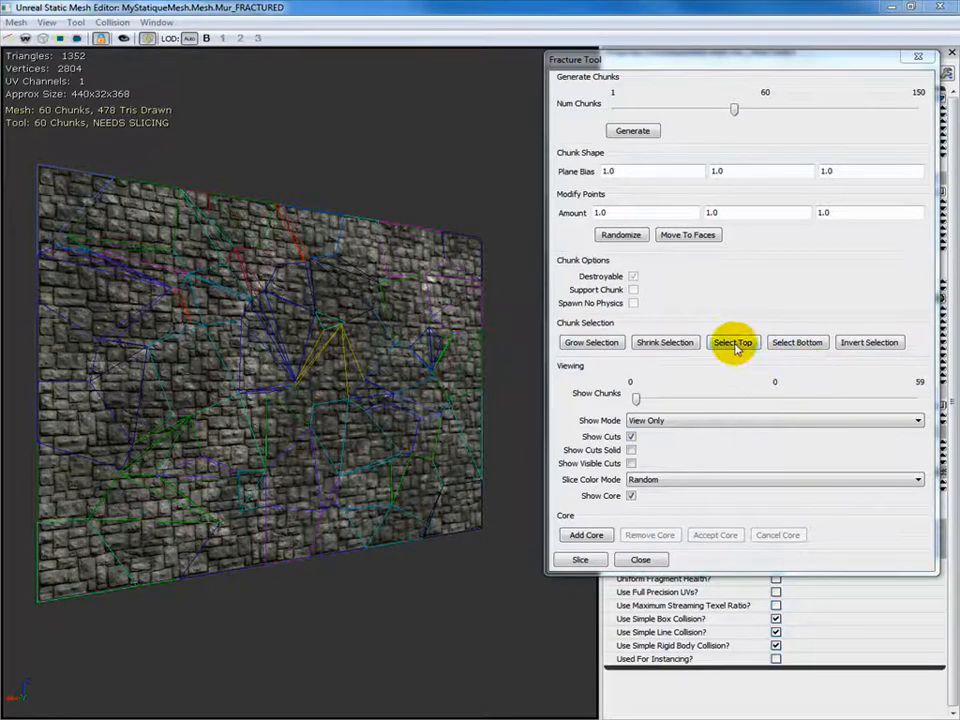
Select the wall's top chunks, grow the selection, add the chunks along both side edges, and make them all non-destroyable.
click(733, 343)
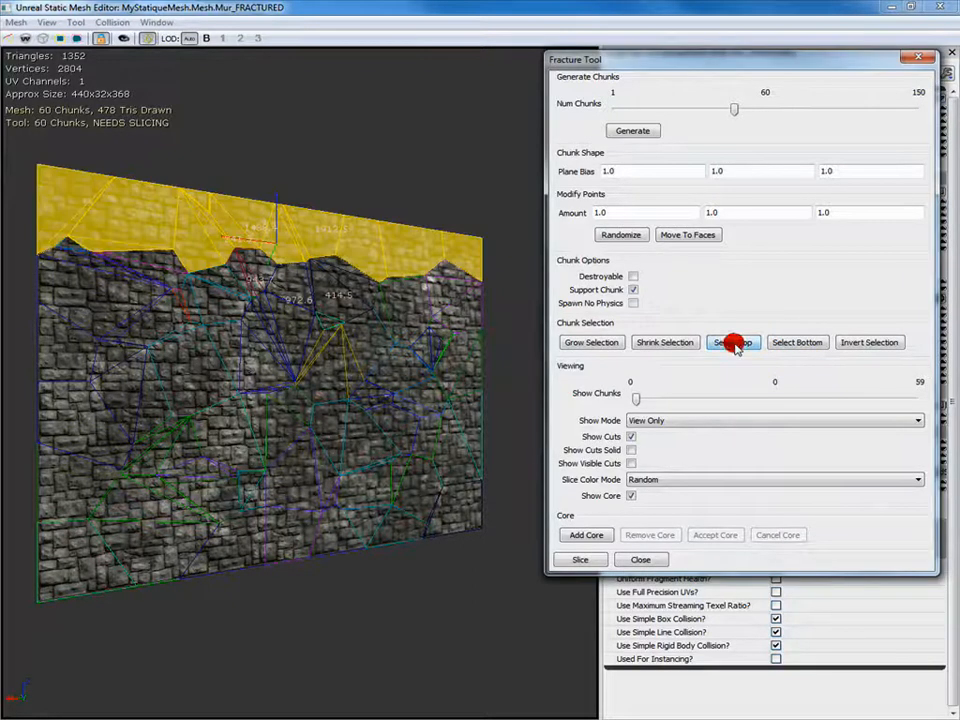
click(594, 343)
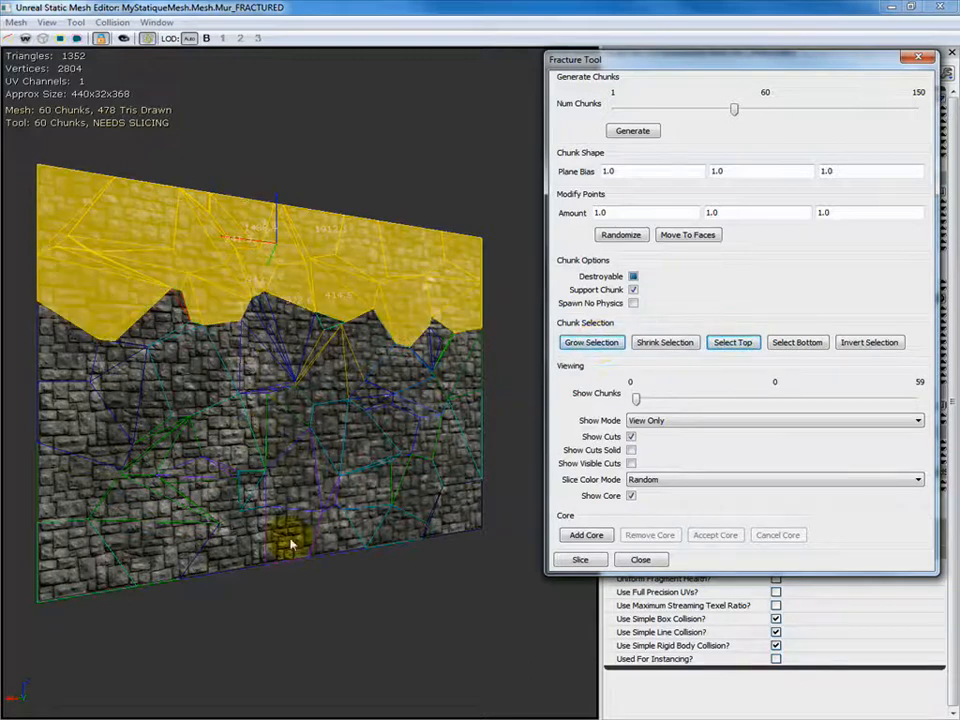
click(63, 352)
click(70, 418)
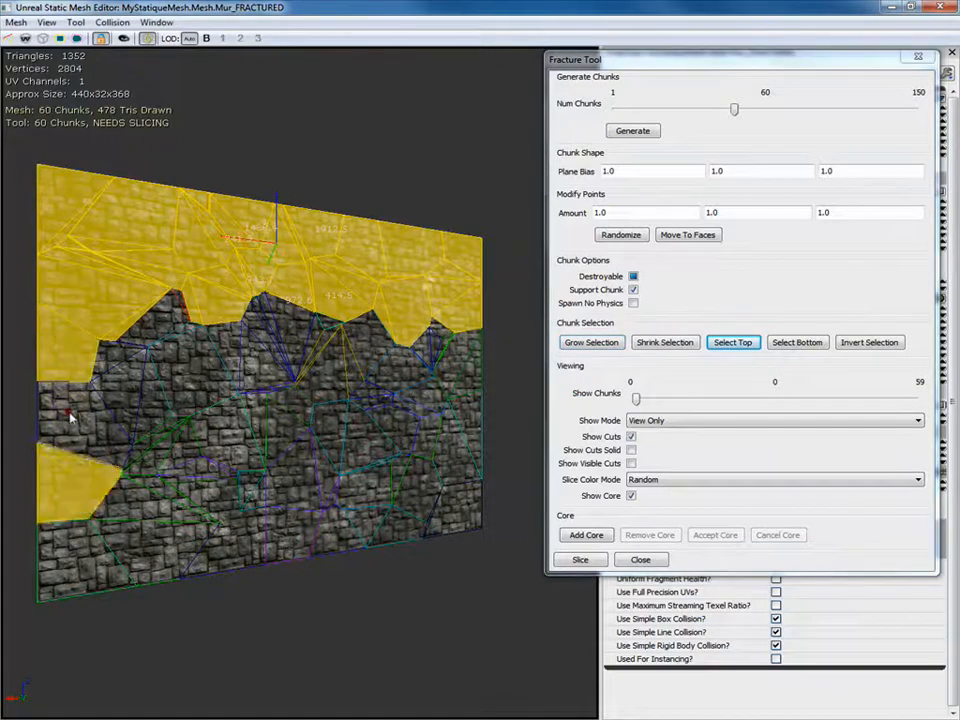
click(77, 420)
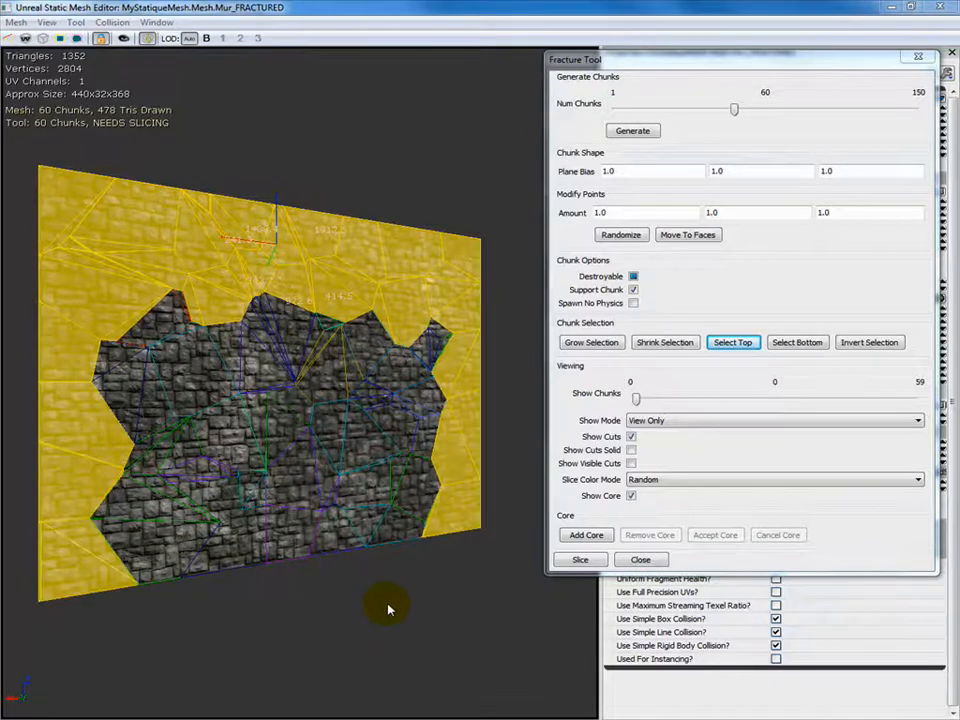
click(633, 276)
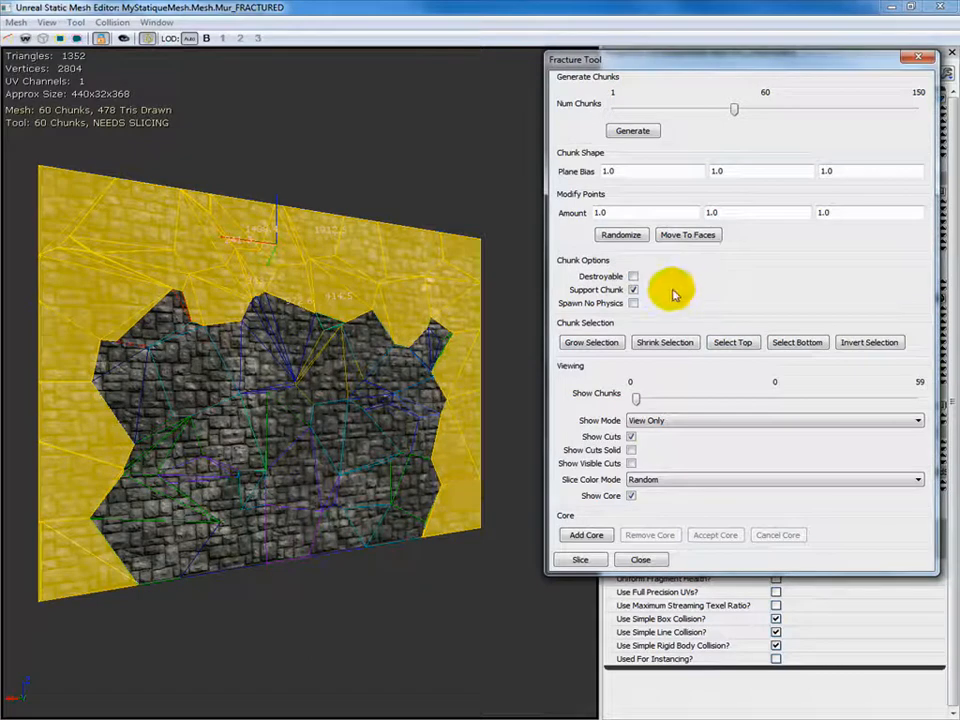
Invert the selection to the inner chunks, slice the 60-chunk mesh again and close the Fracture Tool.
click(872, 342)
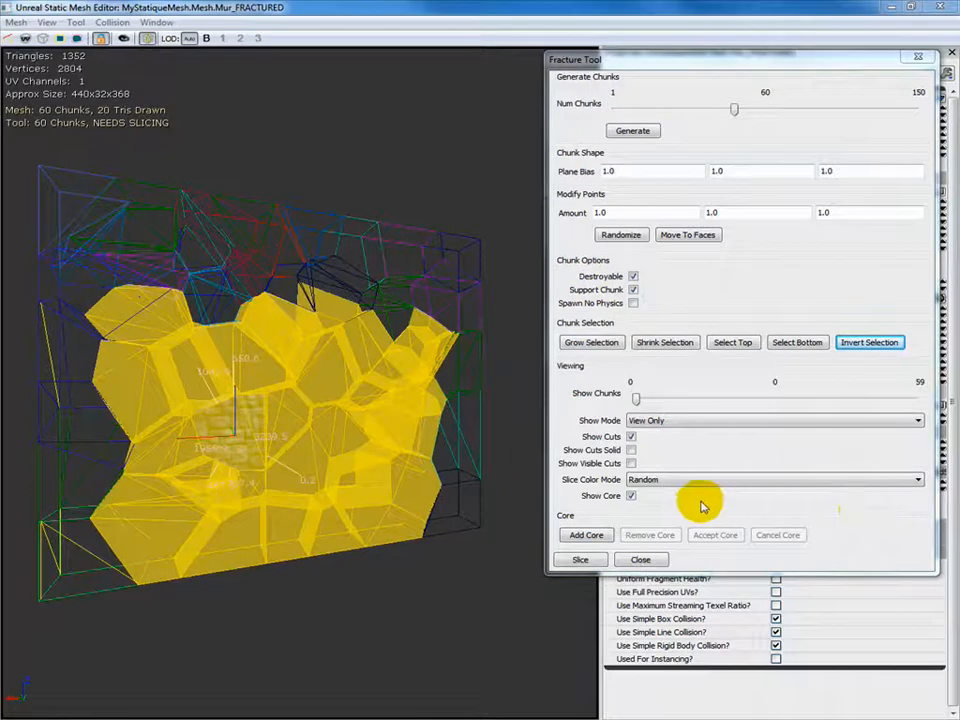
click(589, 564)
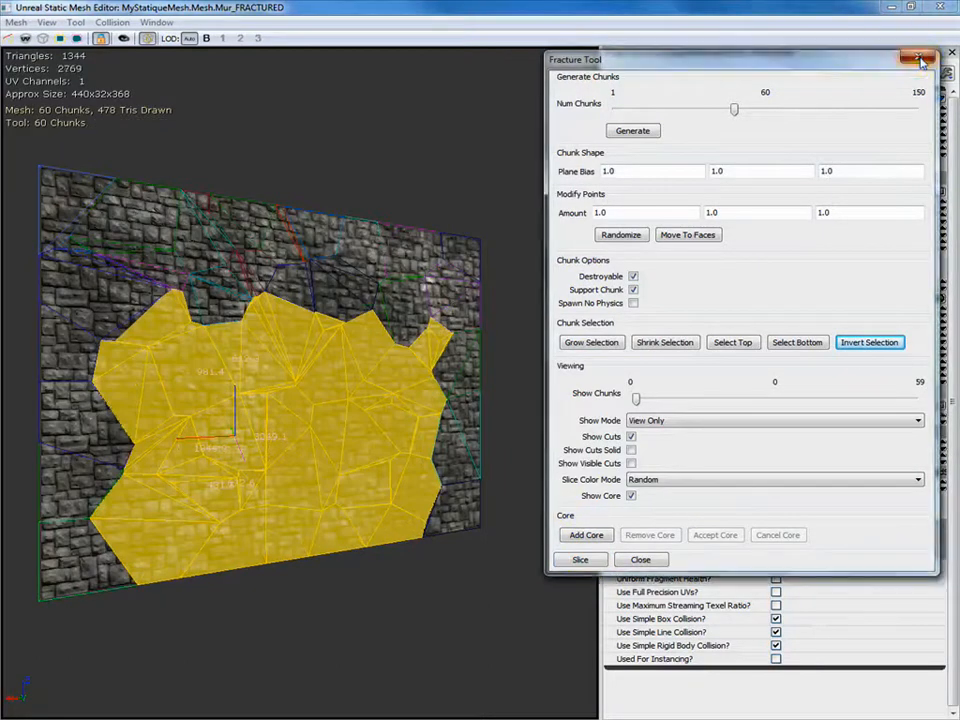
click(917, 57)
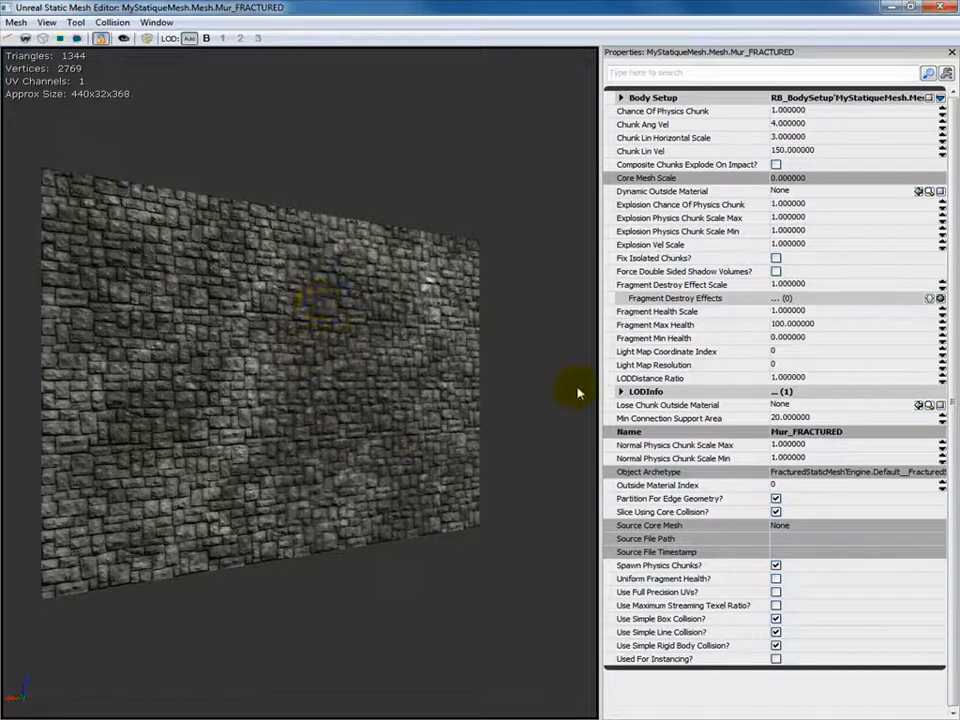
Expand the mesh's LODInfo elements and copy the stone material of element 0 into the Material of element 1.
click(621, 392)
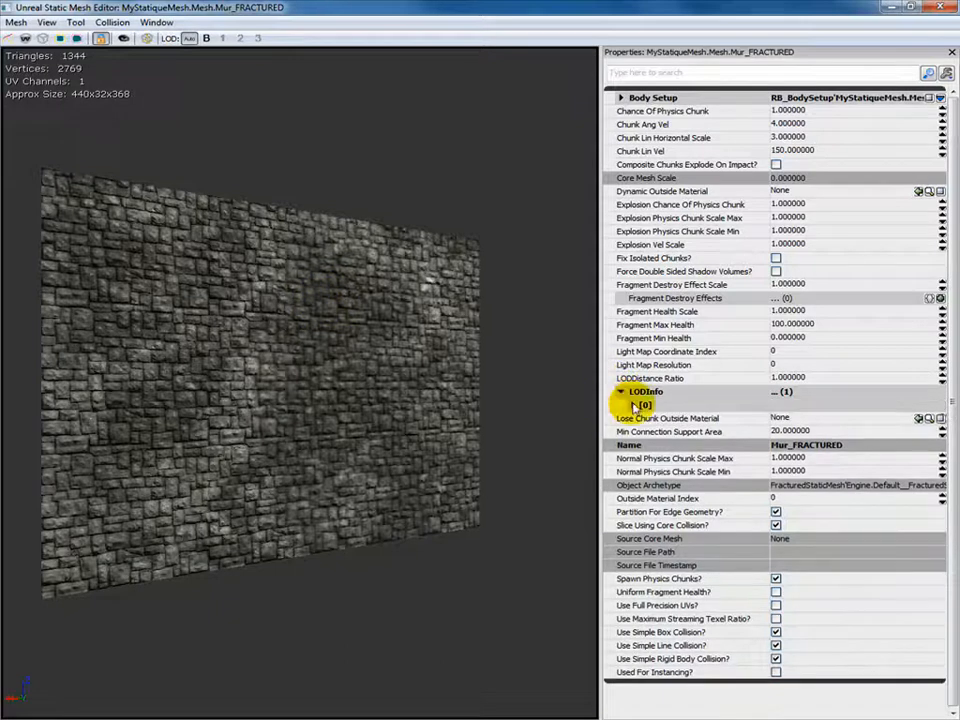
click(630, 404)
click(646, 418)
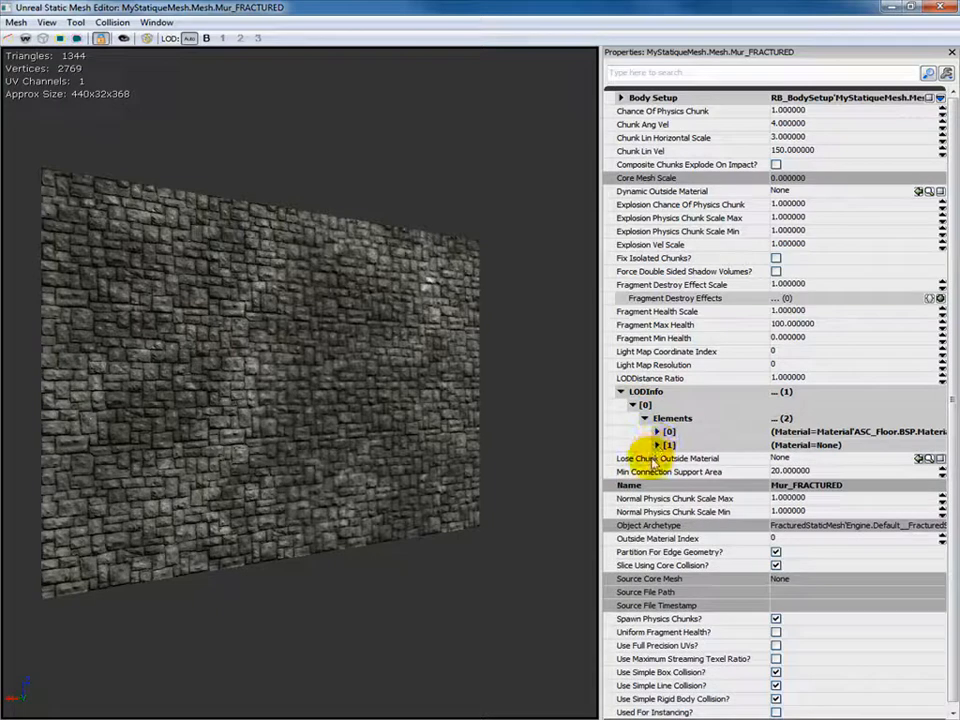
click(657, 432)
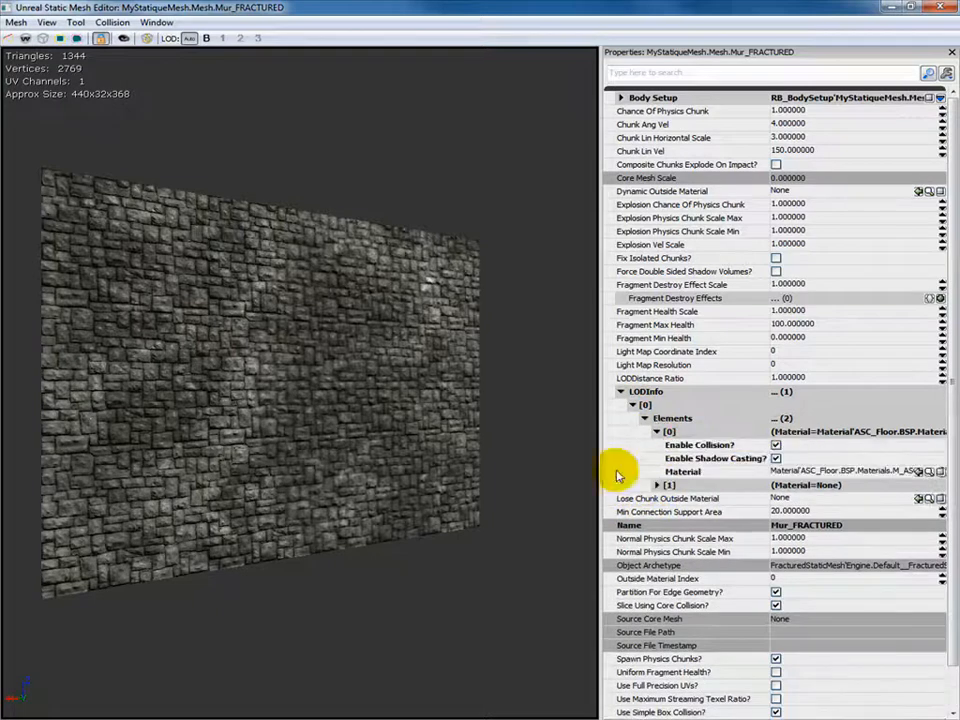
click(657, 485)
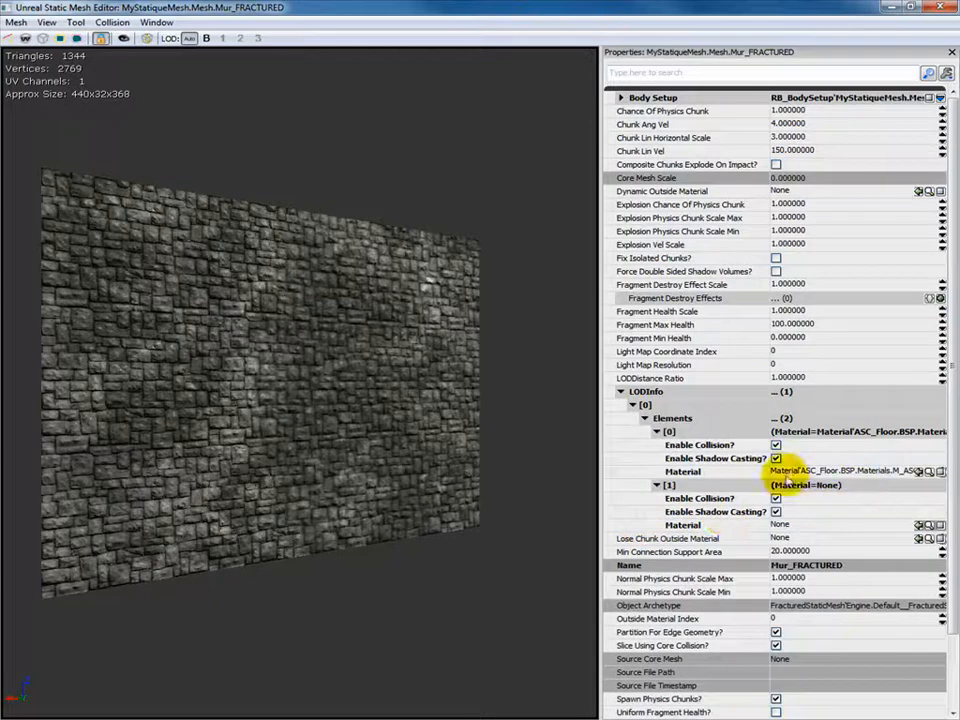
click(850, 474)
click(850, 474)
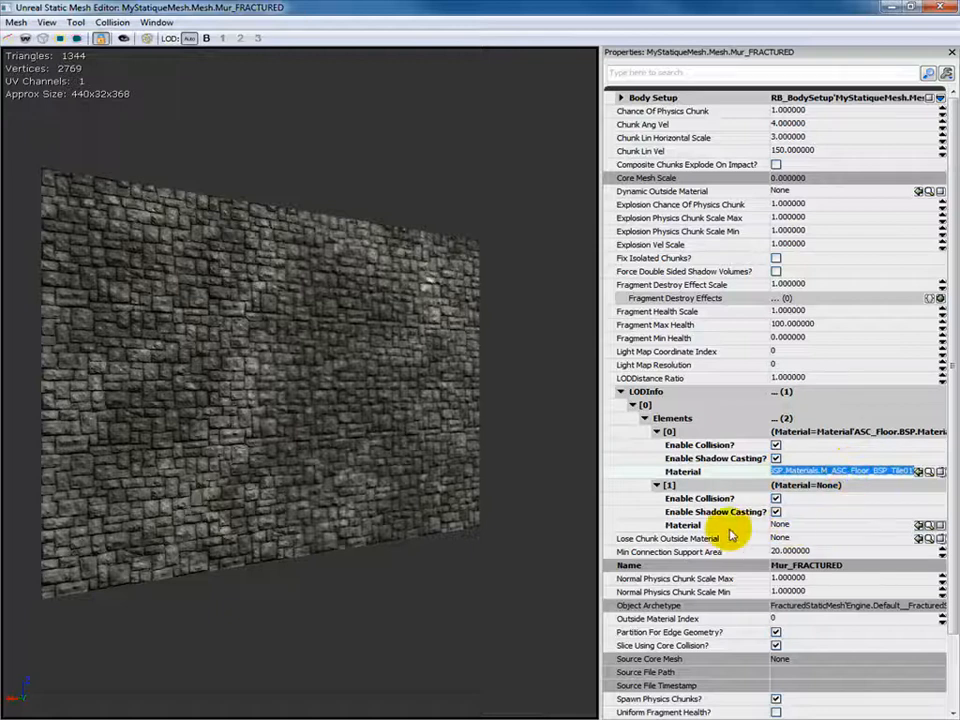
click(836, 531)
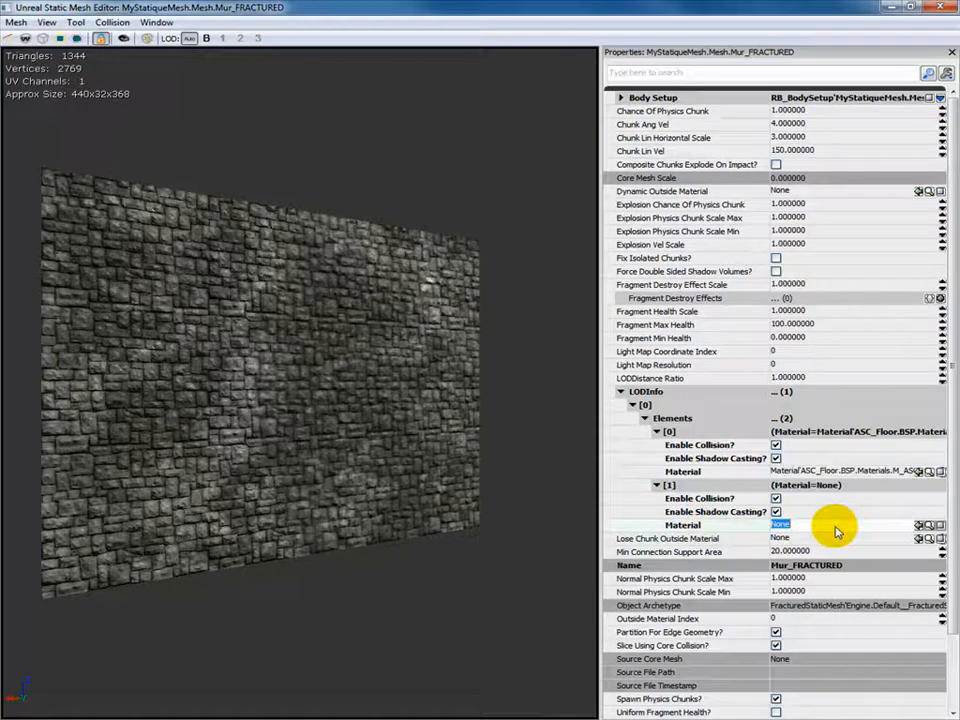
key(ctrl+v)
click(545, 153)
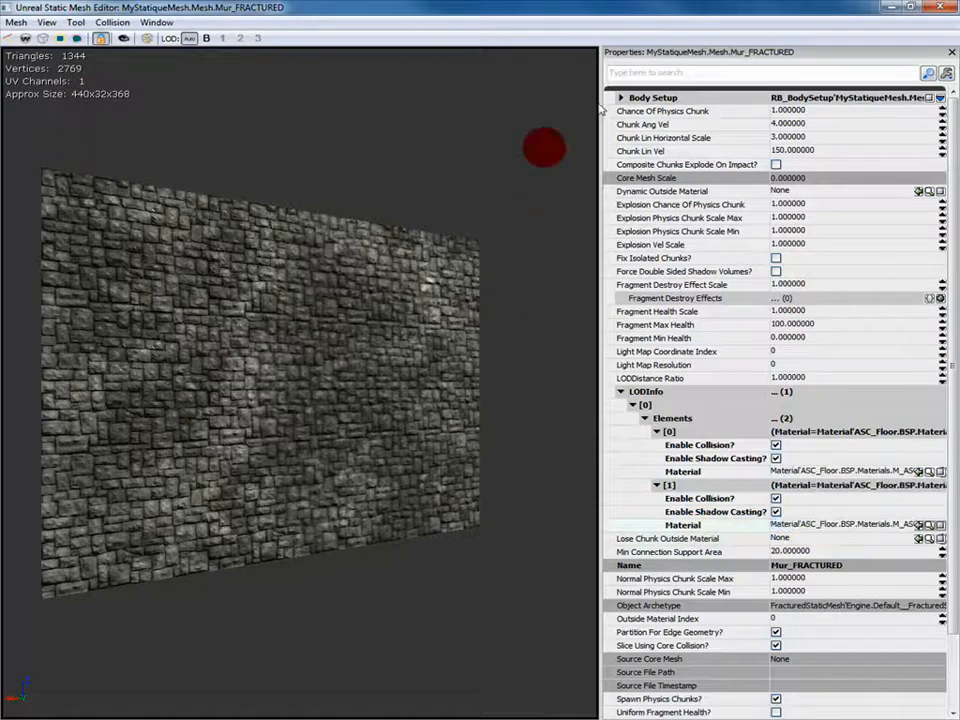
Close the Static Mesh Editor and save the MyStatiqueMesh package.
click(941, 8)
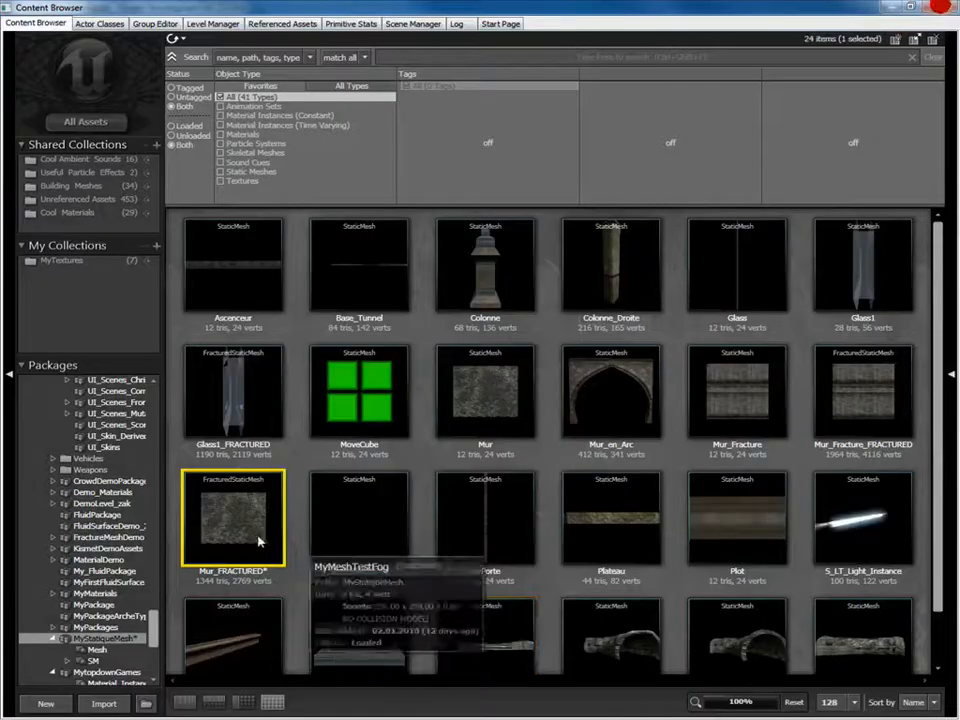
right_click(110, 637)
click(145, 478)
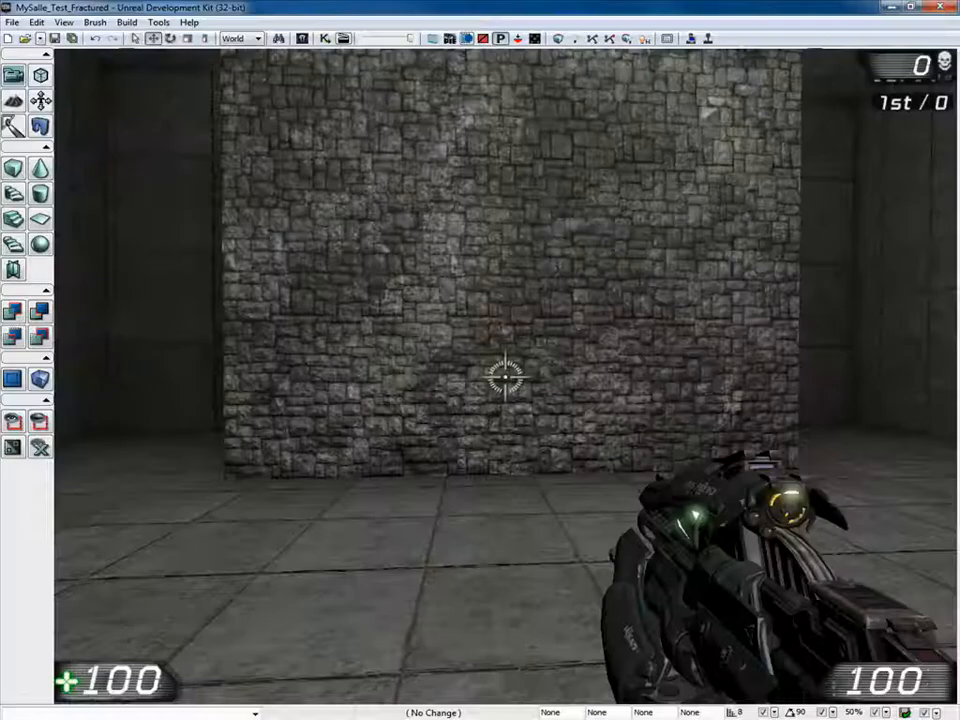
Shoot the wall's centre, sides and lower chunks in the play session to test the fixed frame and the broken-face material.
click(505, 378)
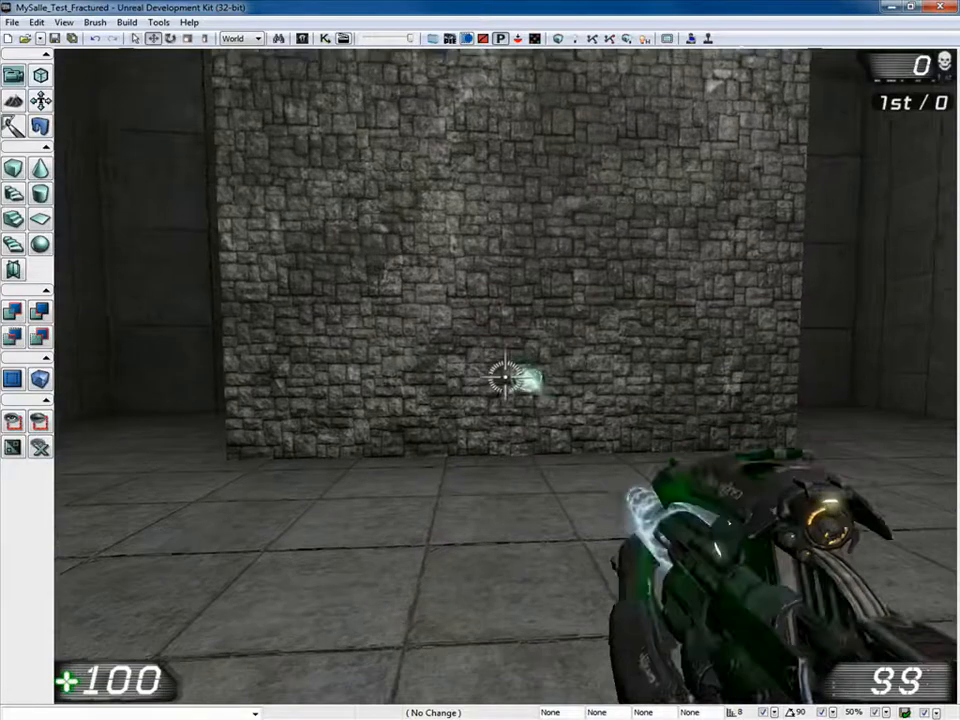
click(505, 378)
key(s)
click(505, 377)
click(505, 377)
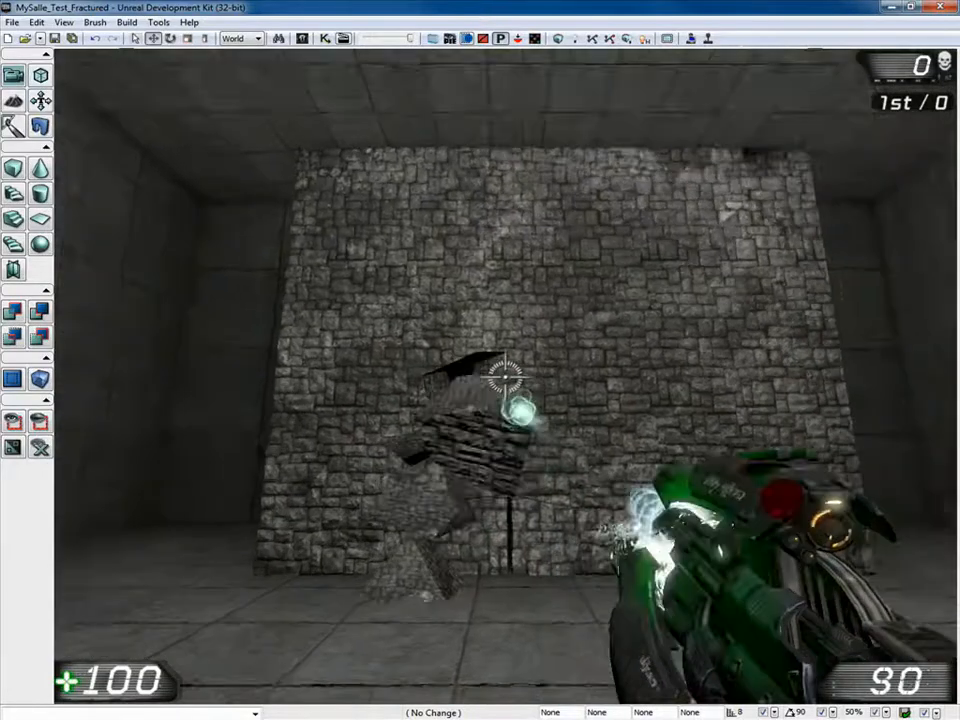
click(505, 377)
click(505, 377)
click(505, 377)
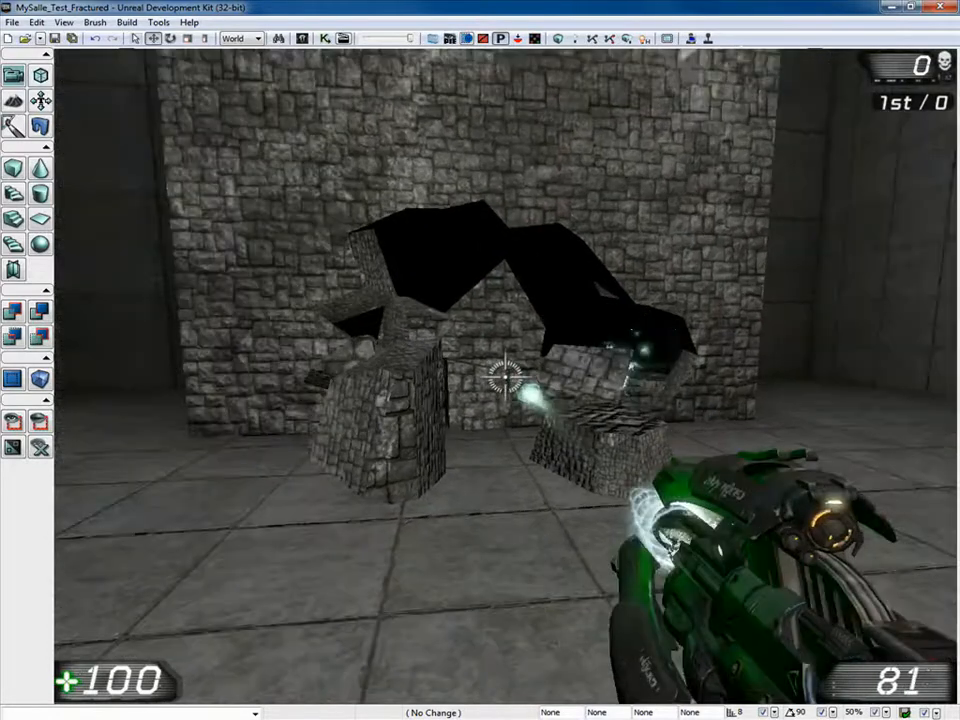
click(505, 377)
click(505, 377)
click(505, 377)
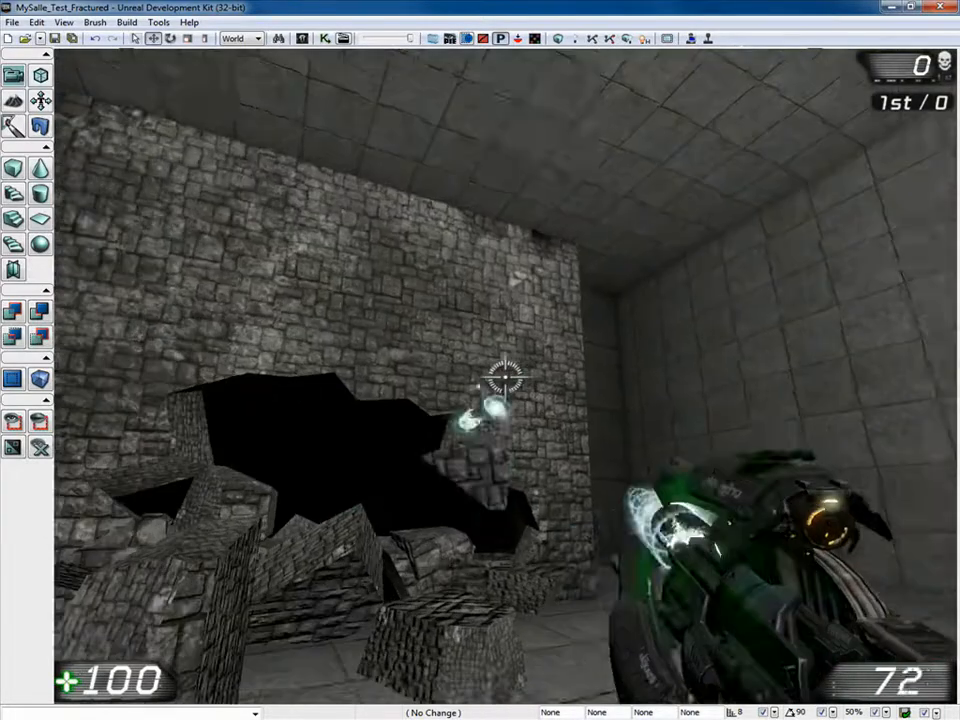
click(505, 377)
click(505, 377)
click(505, 377)
click(505, 377)
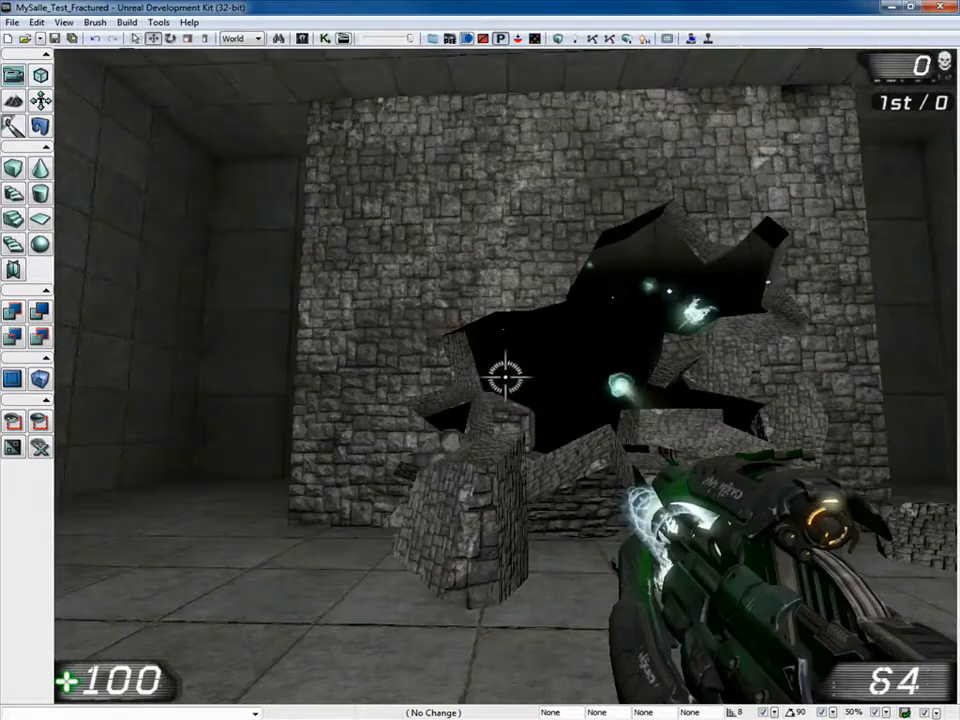
click(505, 377)
click(505, 377)
click(505, 377)
click(505, 377)
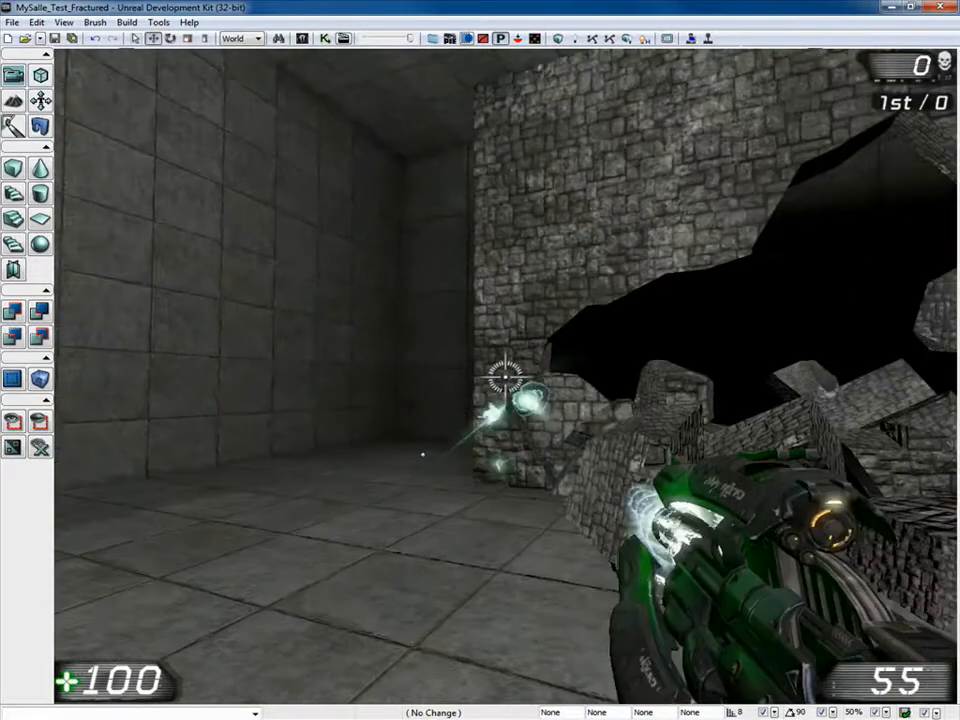
click(505, 377)
click(505, 377)
click(505, 377)
click(505, 377)
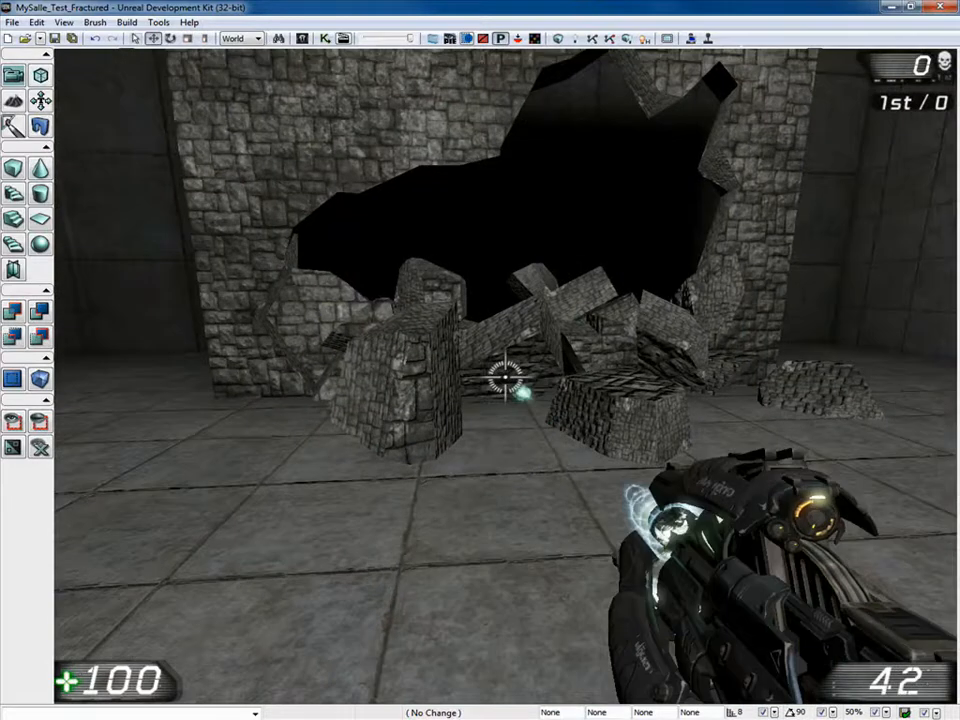
click(505, 377)
click(505, 377)
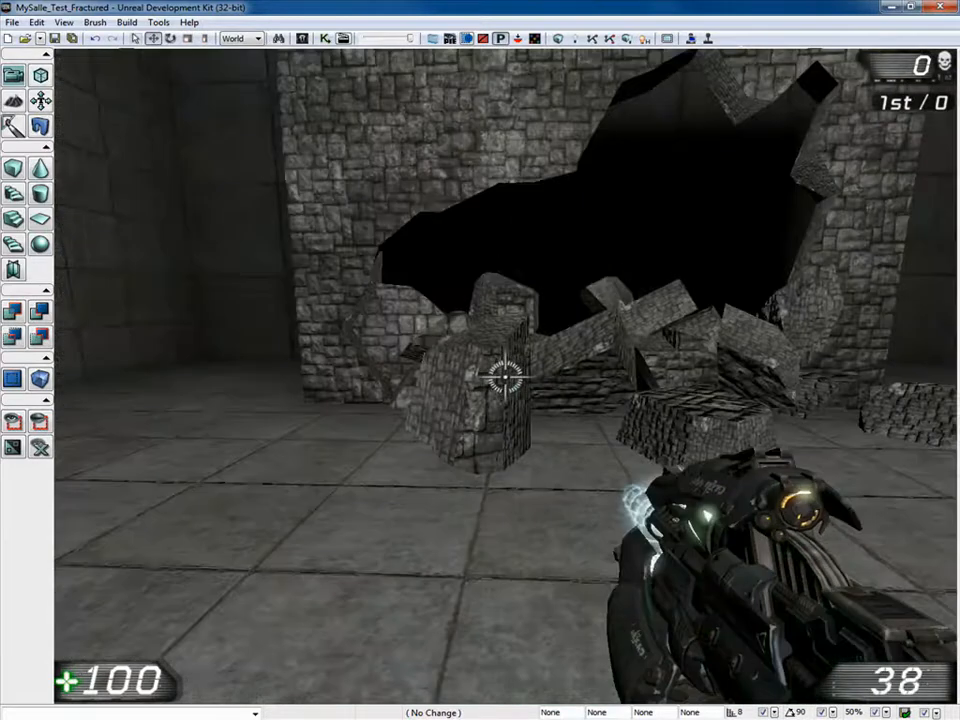
click(505, 377)
click(505, 377)
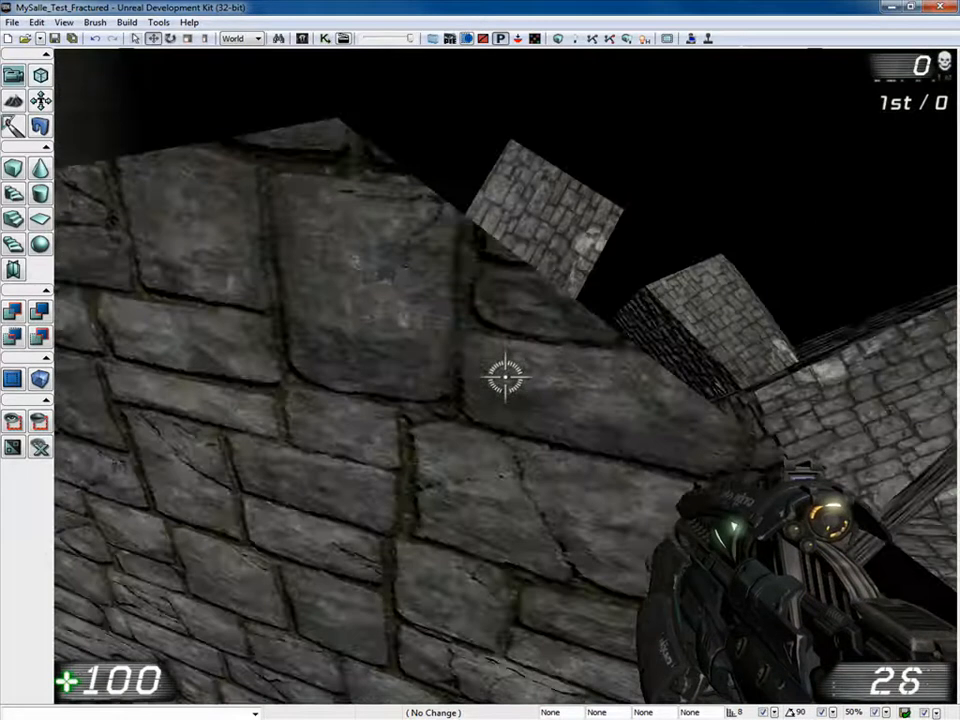
Try to walk and jump over the fallen chunks through the hole in the wall, and end the play session.
key(s)
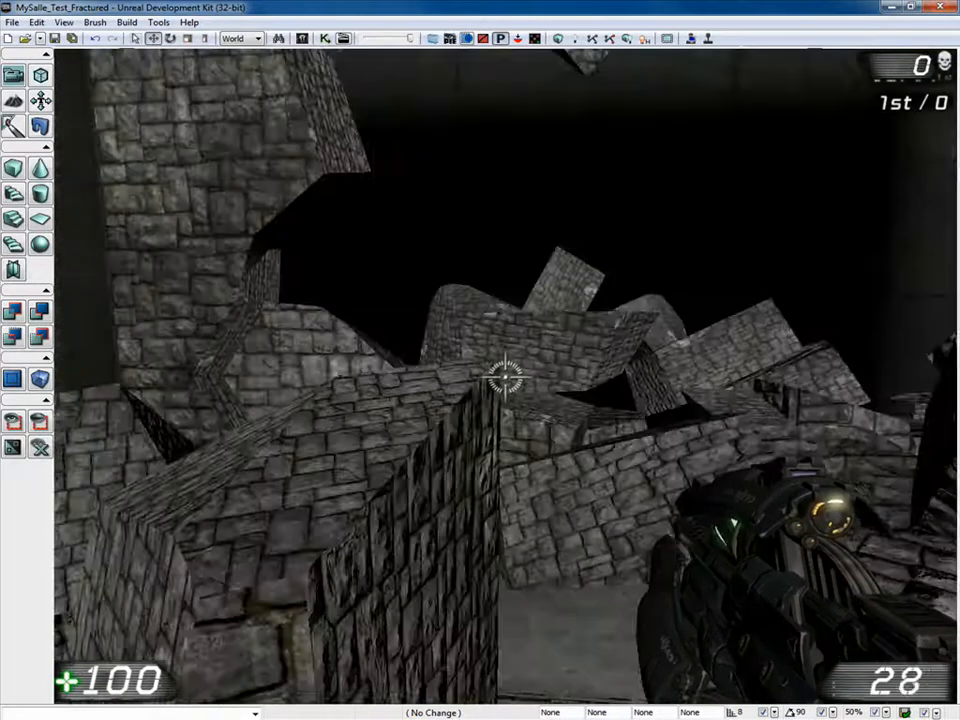
key(w)
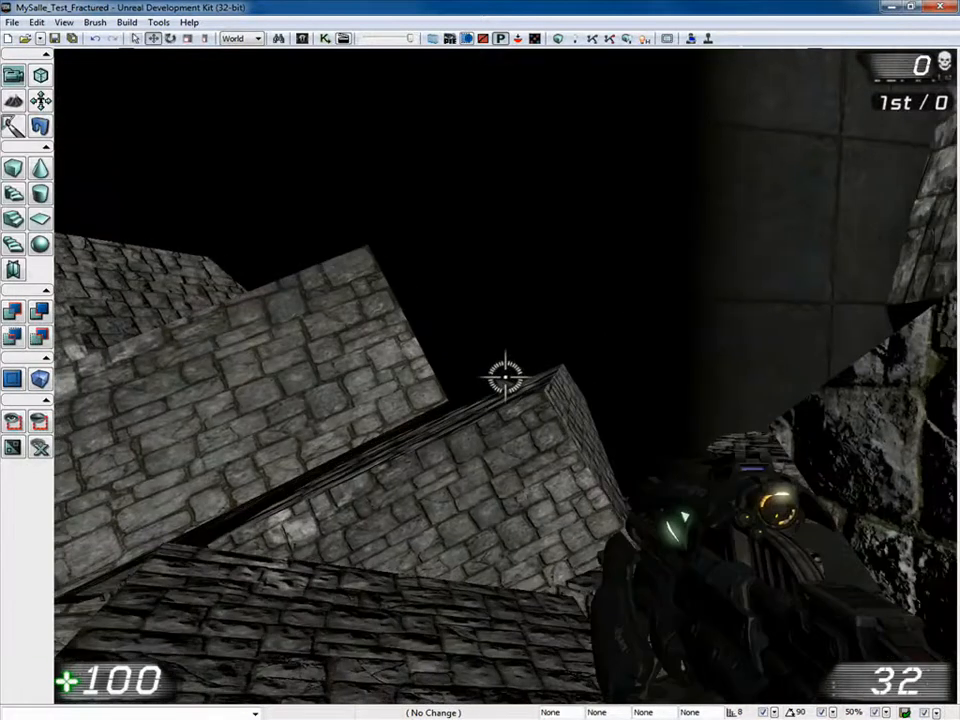
key(s)
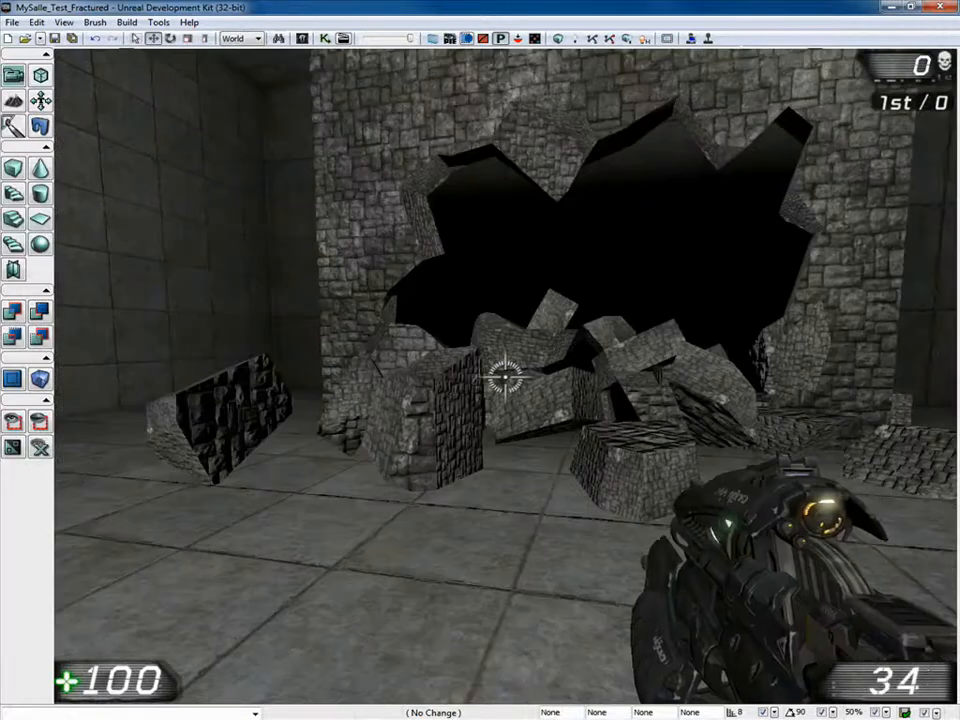
key(w)
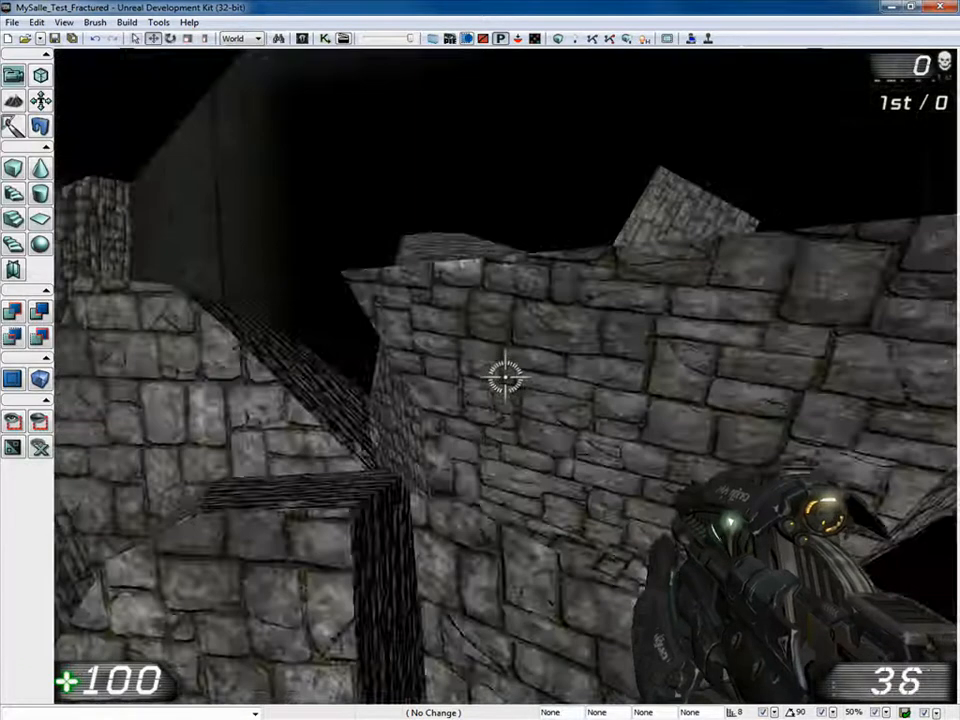
key(w)
key(space)
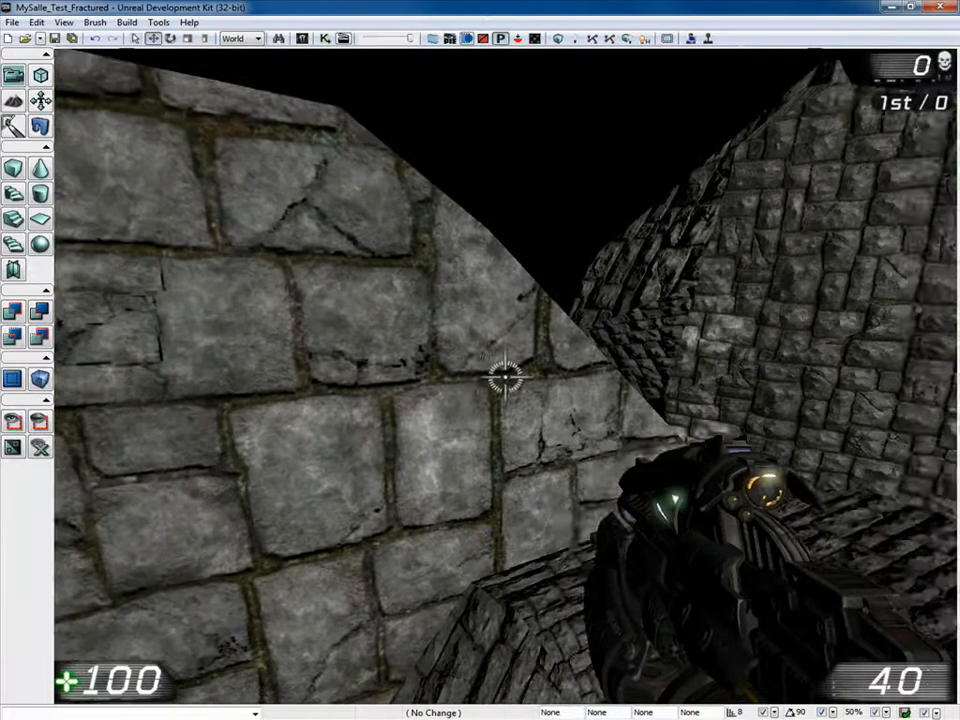
key(Escape)
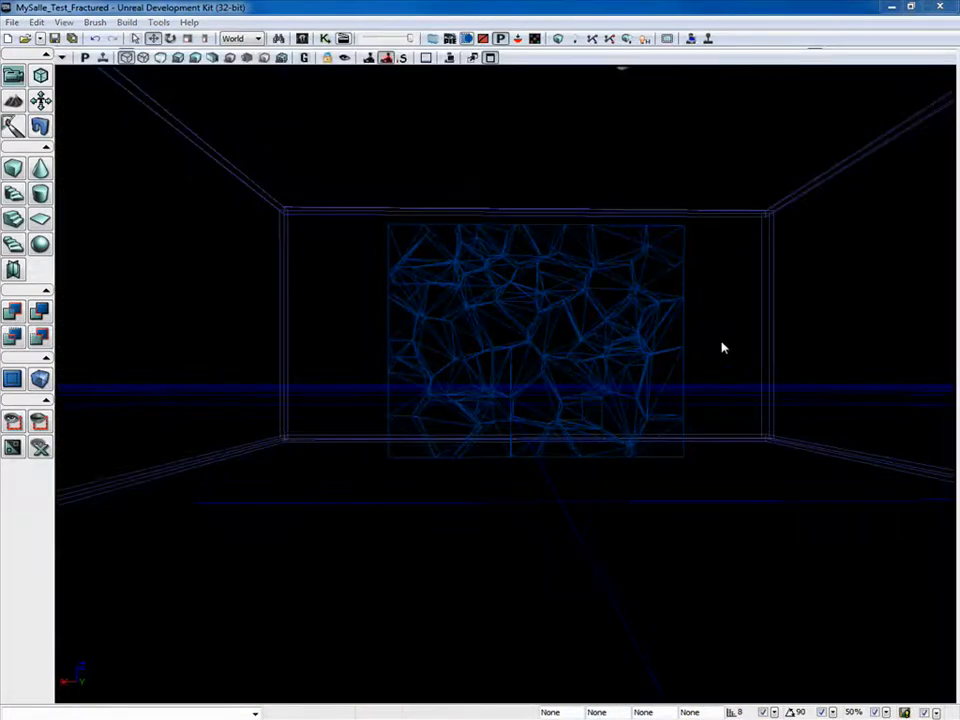
Switch the perspective view to lit shading and open Kismet with the fractured stone wall selected.
click(474, 308)
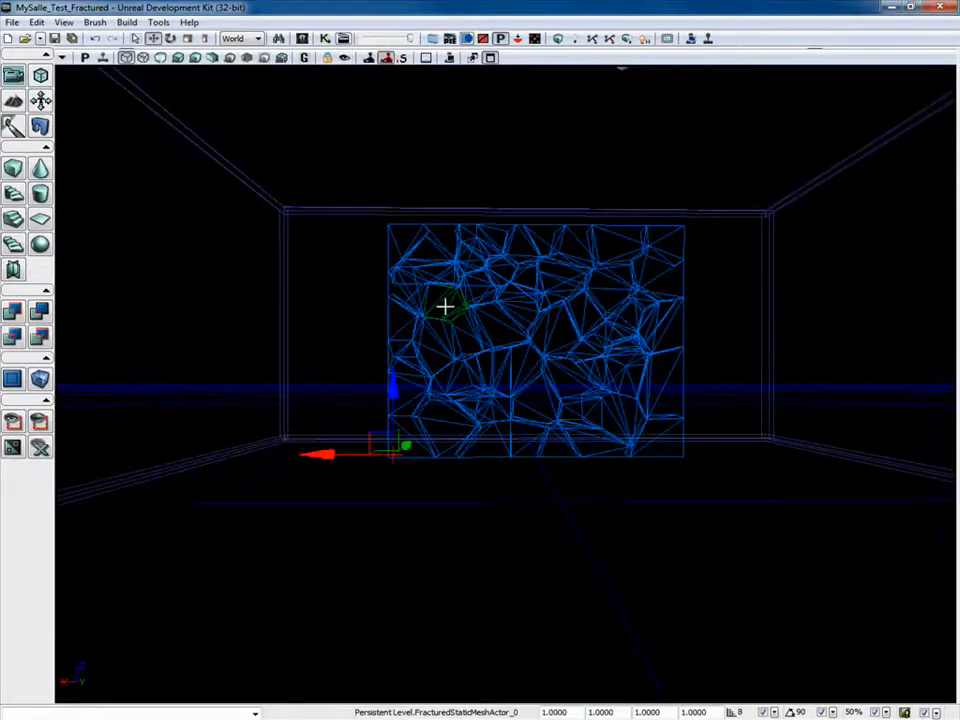
click(177, 57)
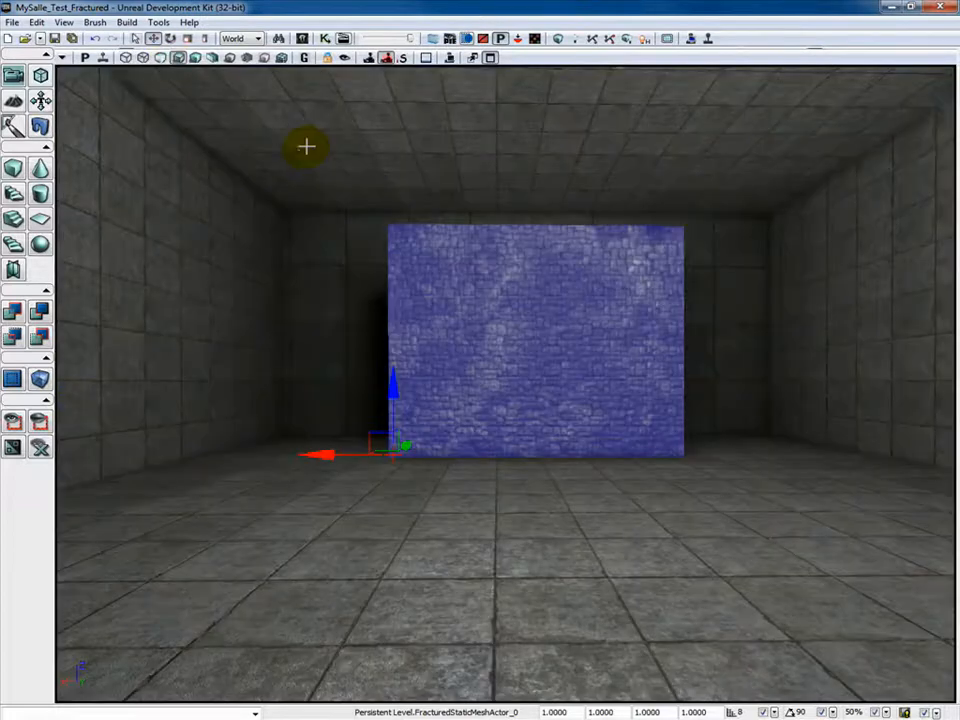
click(327, 38)
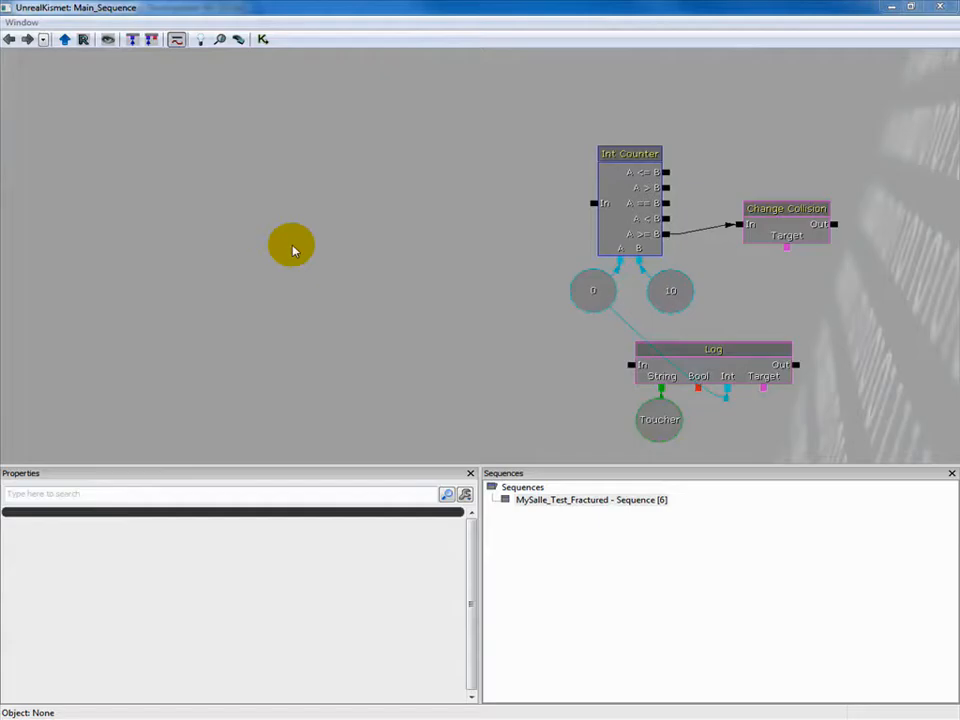
Add a Take Damage event for the selected fractured wall and connect its Out to the Int Counter's In.
right_click(282, 216)
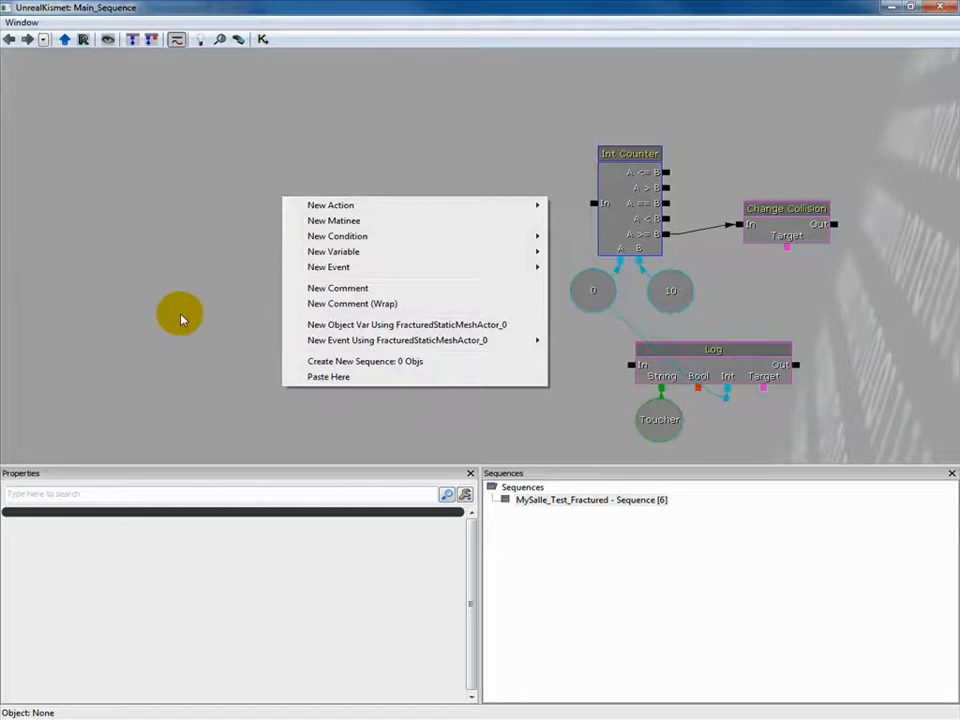
mouse_move(443, 343)
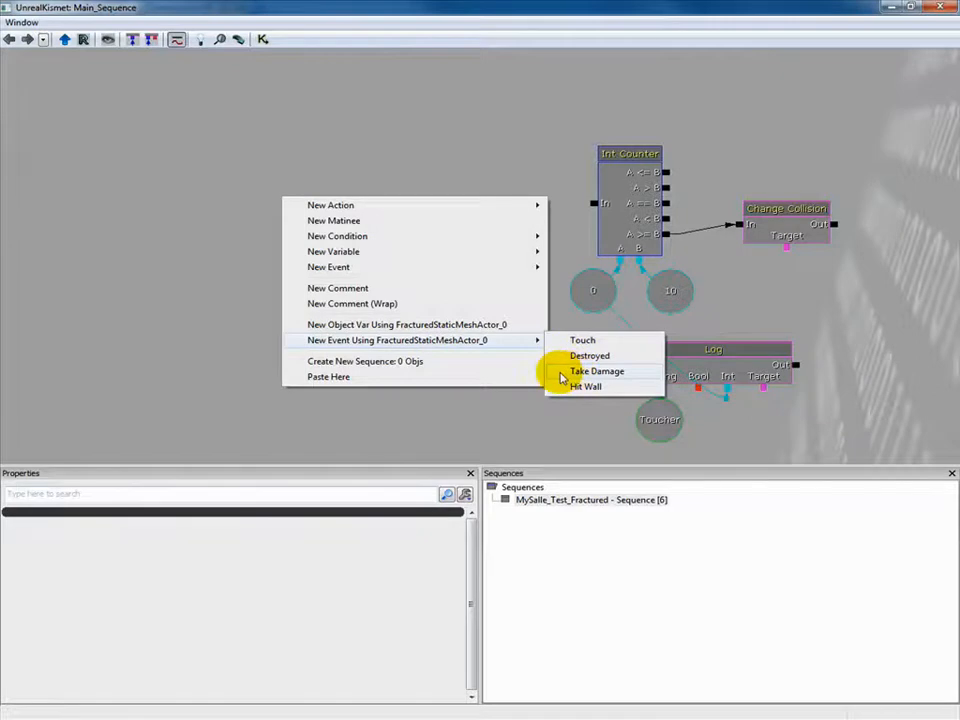
click(562, 373)
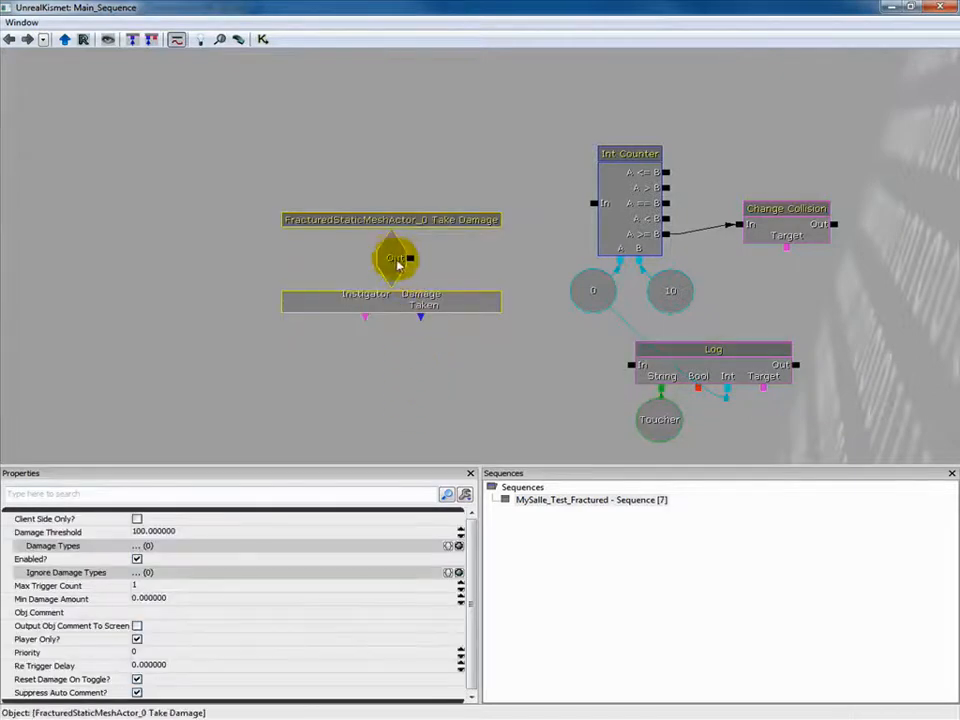
click(416, 261)
drag(416, 260, 597, 208)
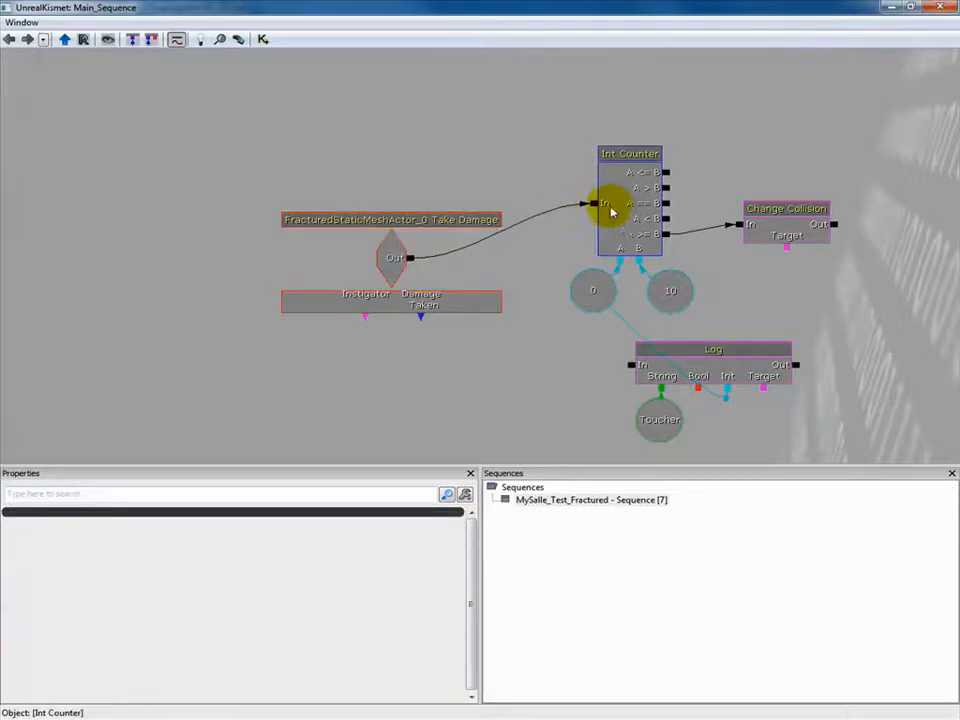
Review the Int Counter and Change Collision properties, and link an object variable of the fractured wall to Change Collision's Target.
click(616, 208)
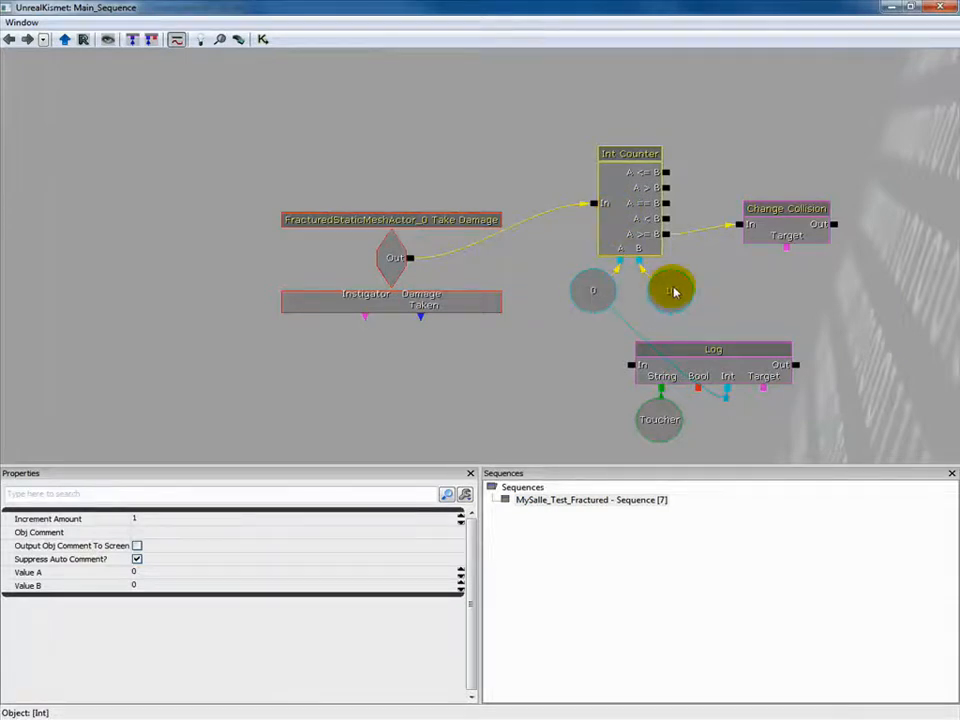
click(621, 208)
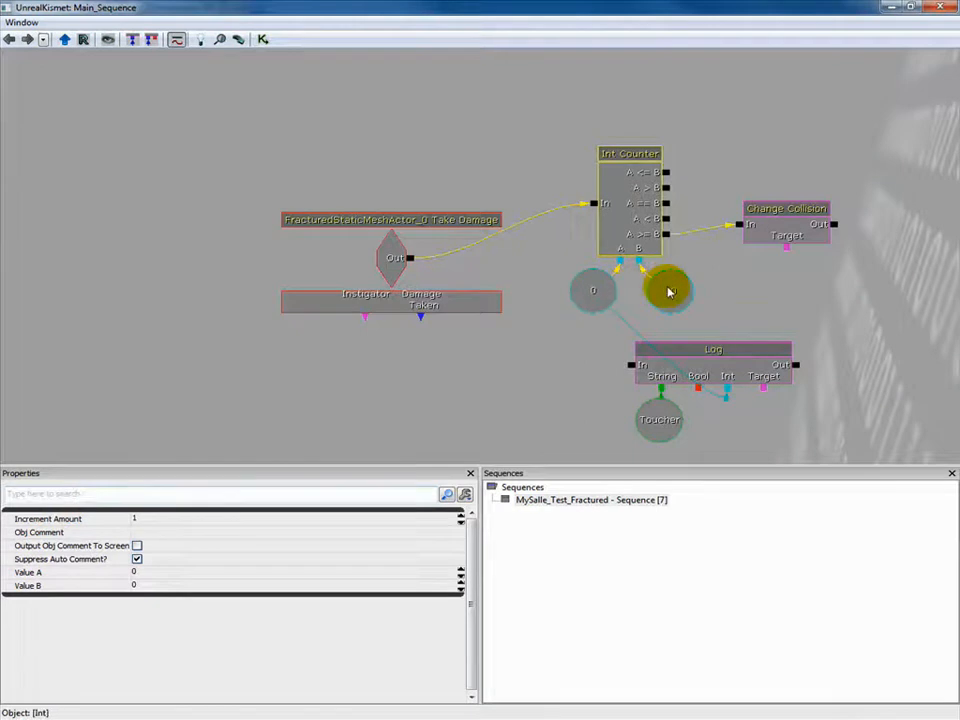
click(782, 230)
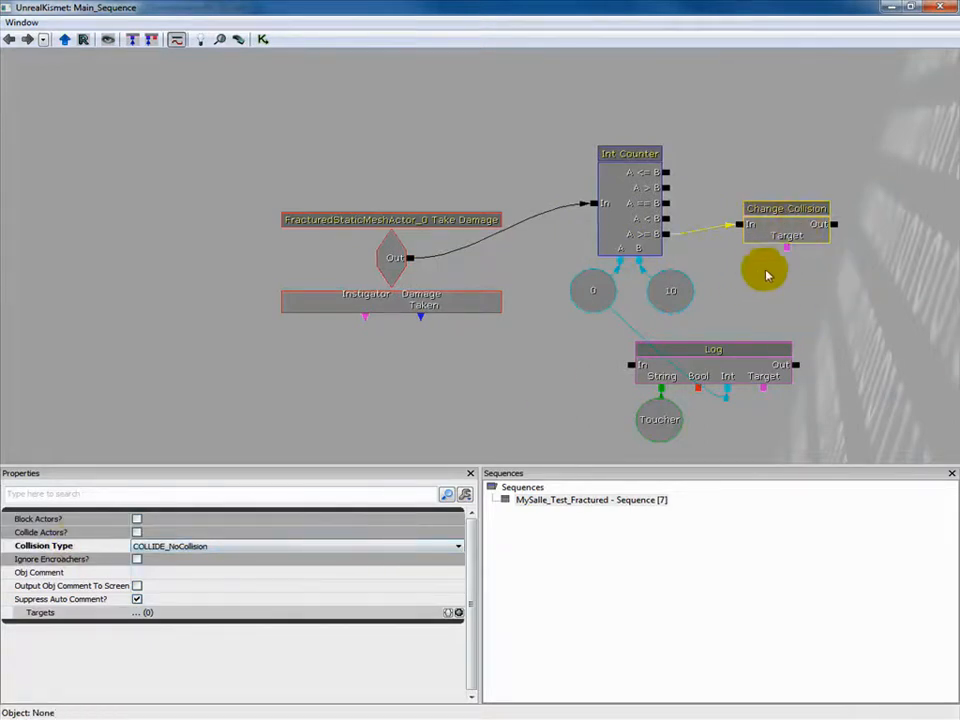
right_click(784, 250)
click(777, 371)
click(789, 254)
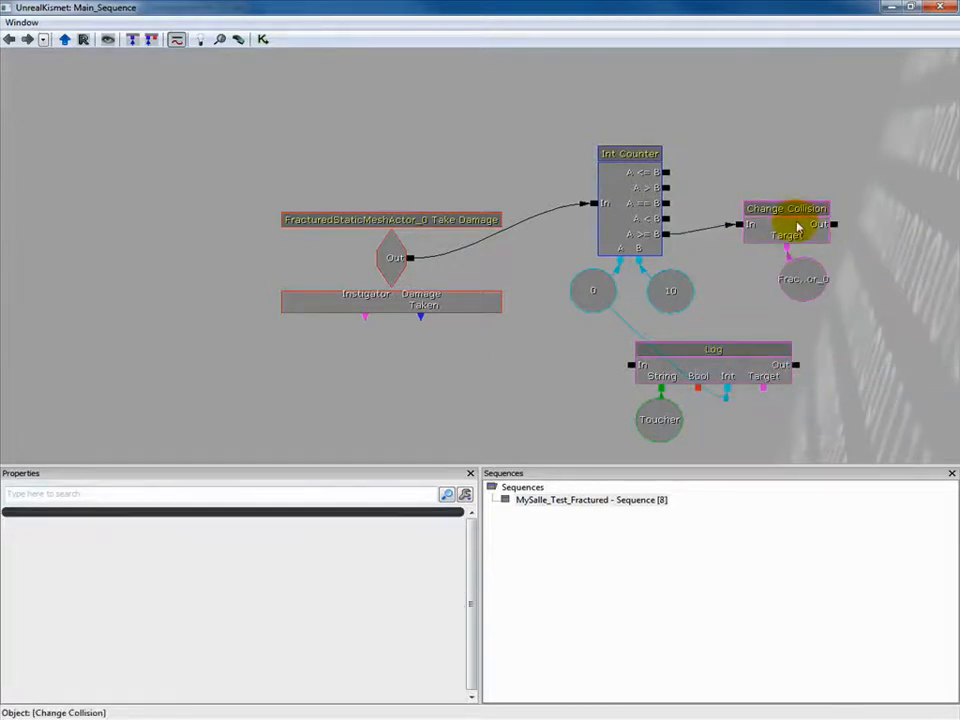
Connect the Take Damage event's Out to the Log's In and set the event's Max Trigger Count to 0.
drag(420, 261, 632, 366)
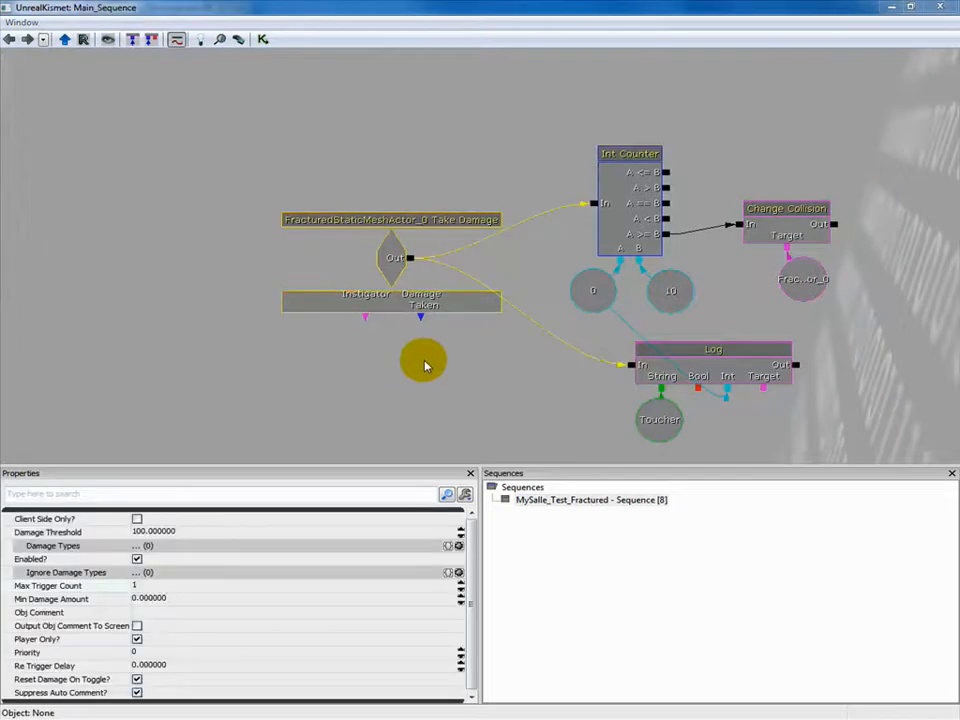
click(392, 273)
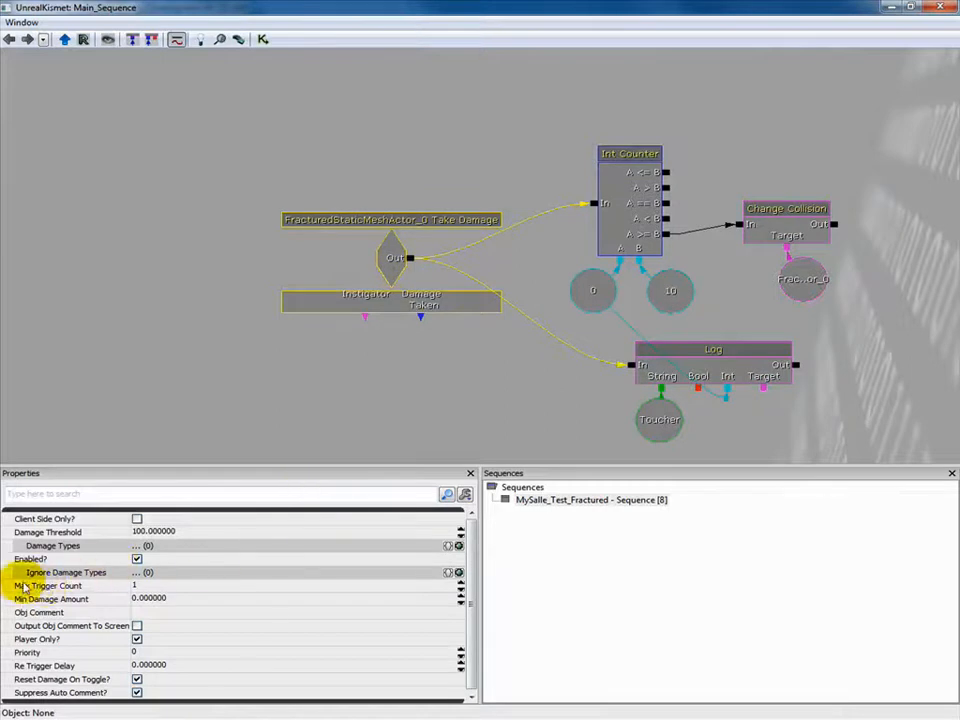
click(146, 587)
text(0)
key(Return)
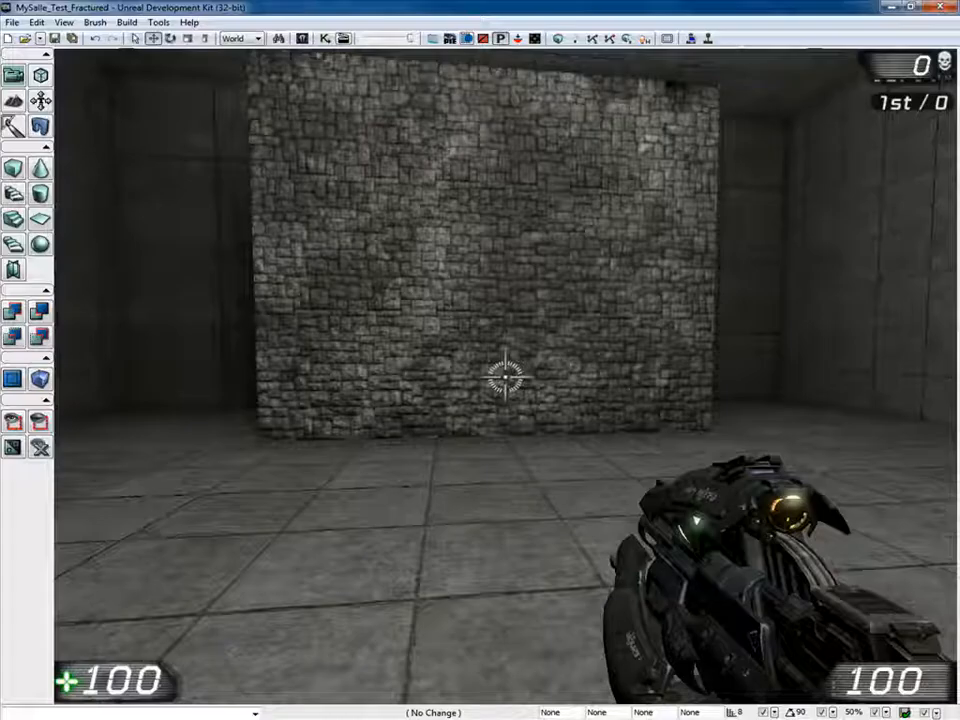
Shoot the wall's centre and sides in a play session until the on-screen Toucher log counts 10 damage events.
click(506, 377)
click(506, 377)
click(506, 377)
click(506, 377)
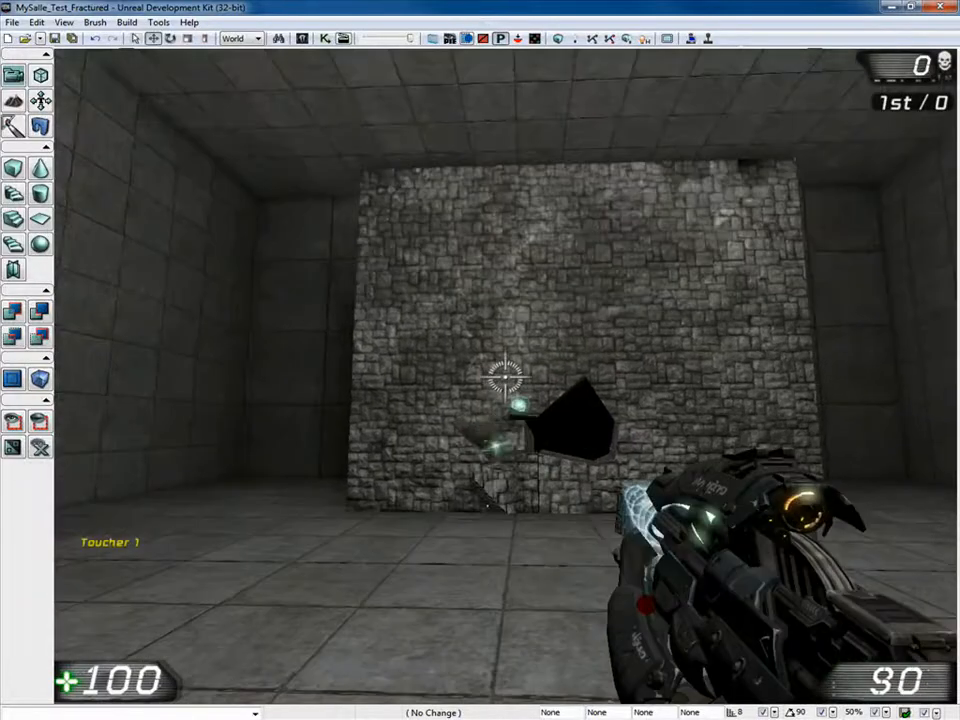
click(506, 377)
click(506, 377)
click(506, 377)
click(506, 377)
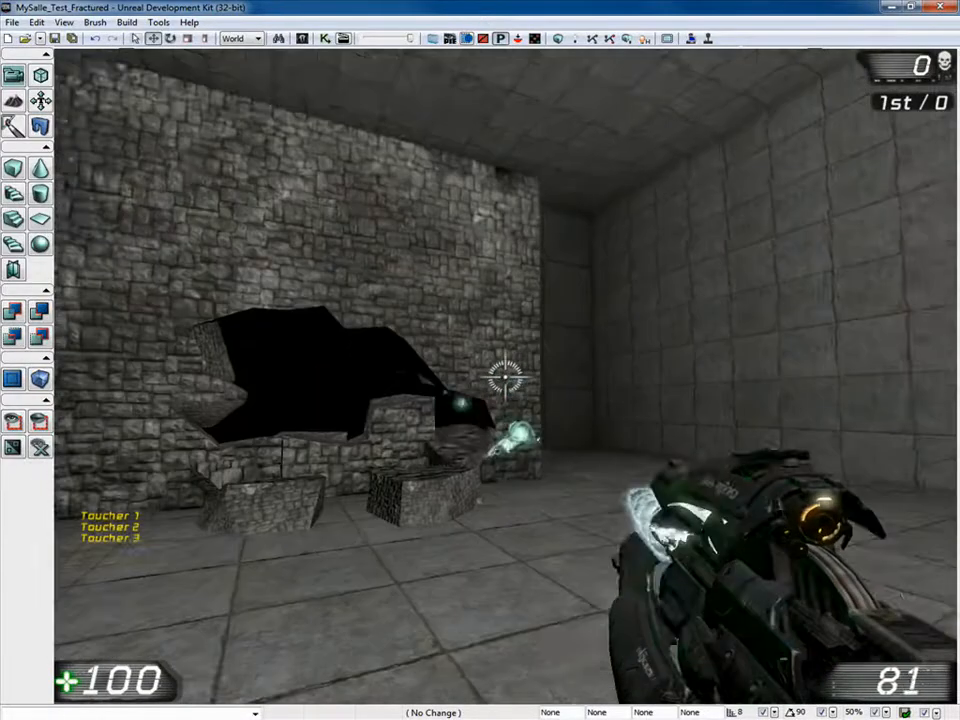
click(506, 377)
click(506, 377)
click(506, 377)
click(506, 377)
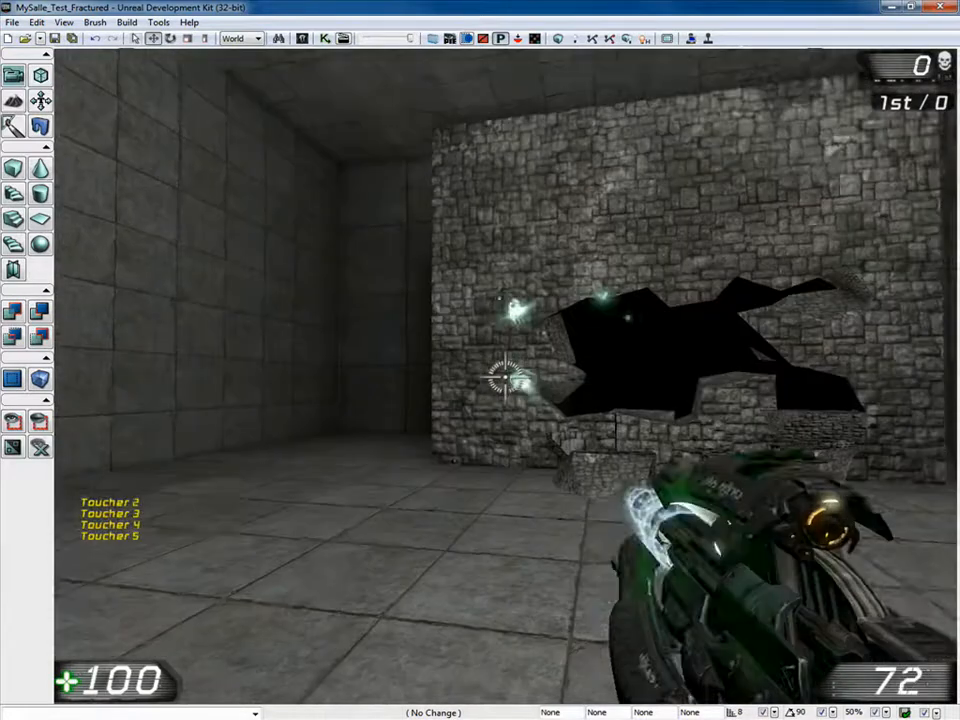
click(506, 377)
click(506, 377)
click(506, 377)
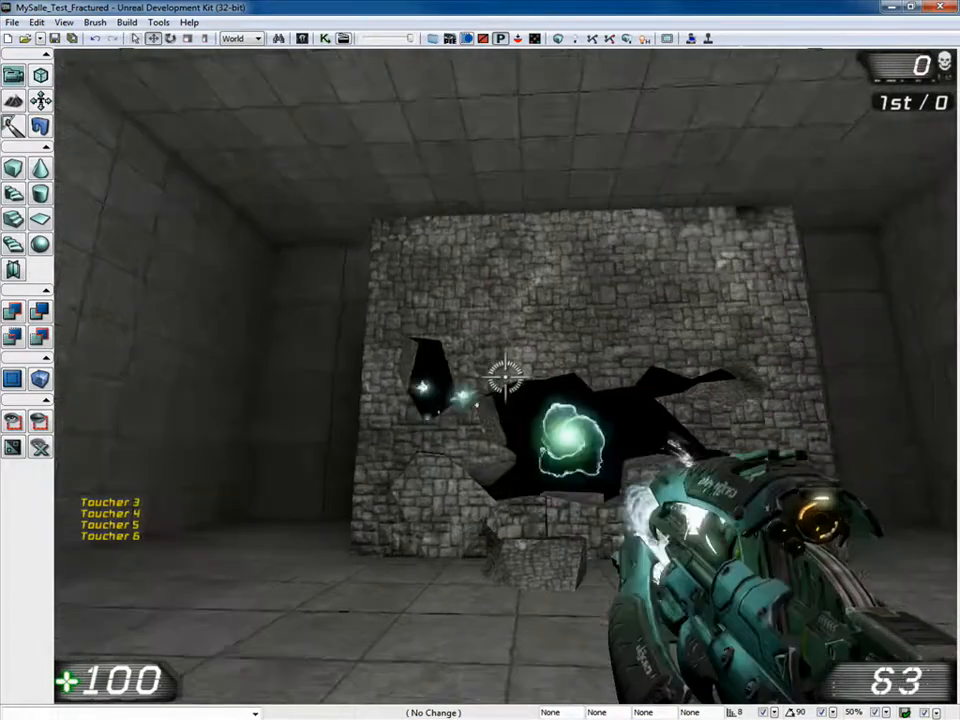
click(506, 377)
click(505, 376)
click(506, 377)
click(506, 377)
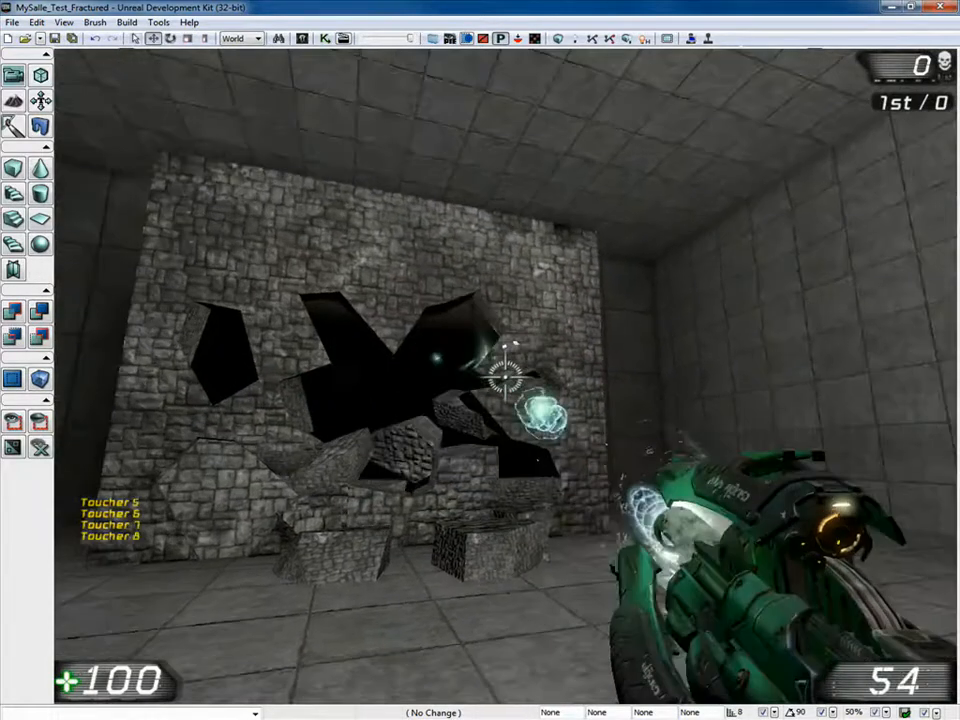
click(506, 377)
click(506, 377)
click(506, 377)
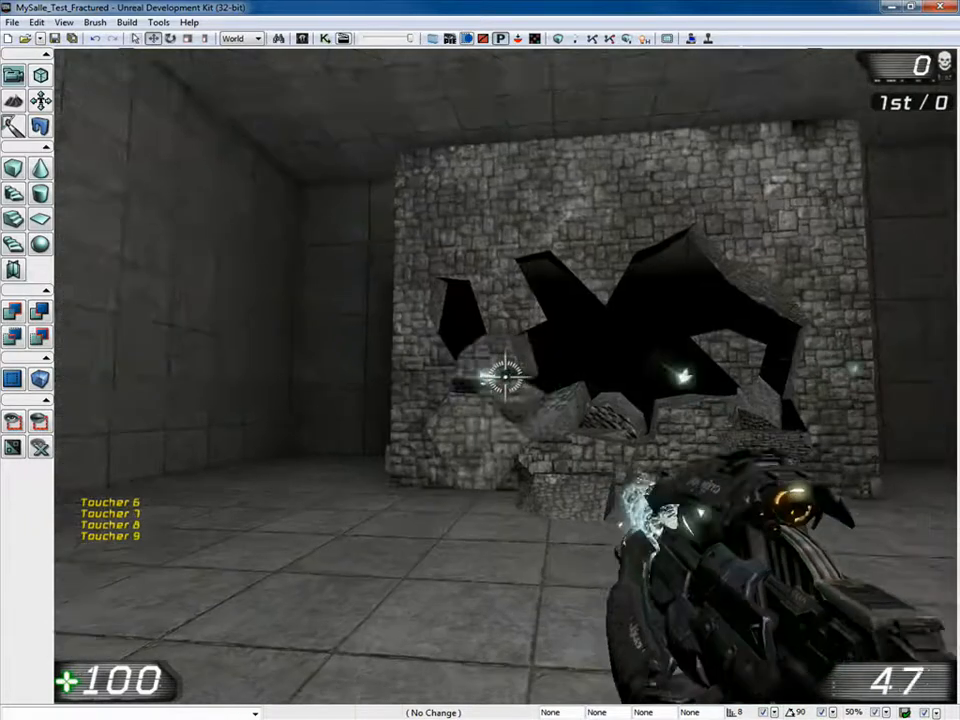
click(506, 377)
click(505, 377)
click(505, 377)
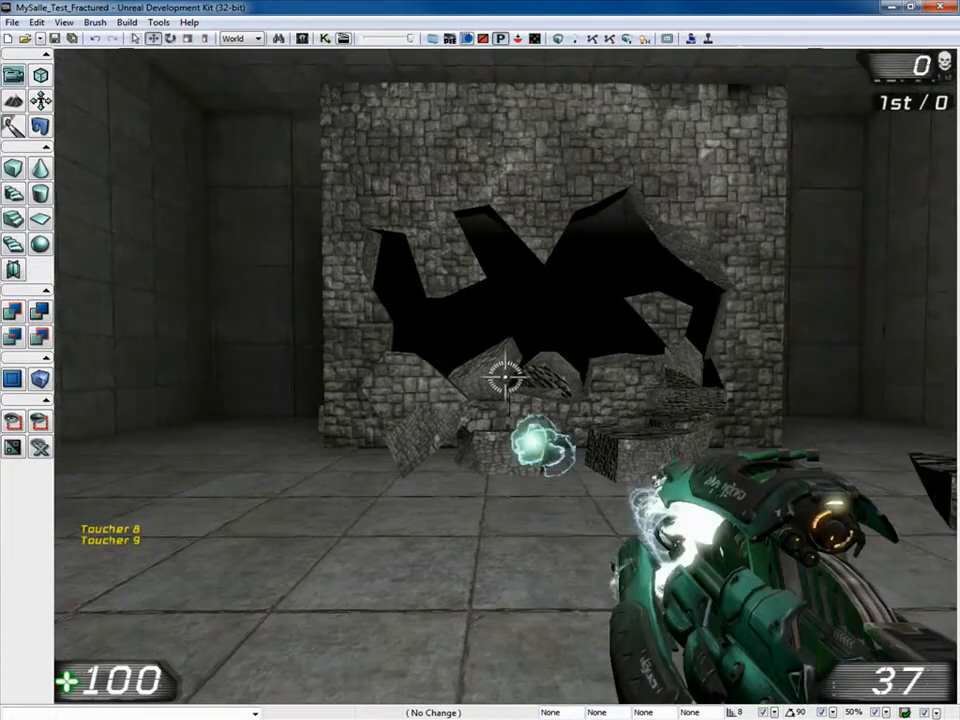
click(505, 377)
click(505, 377)
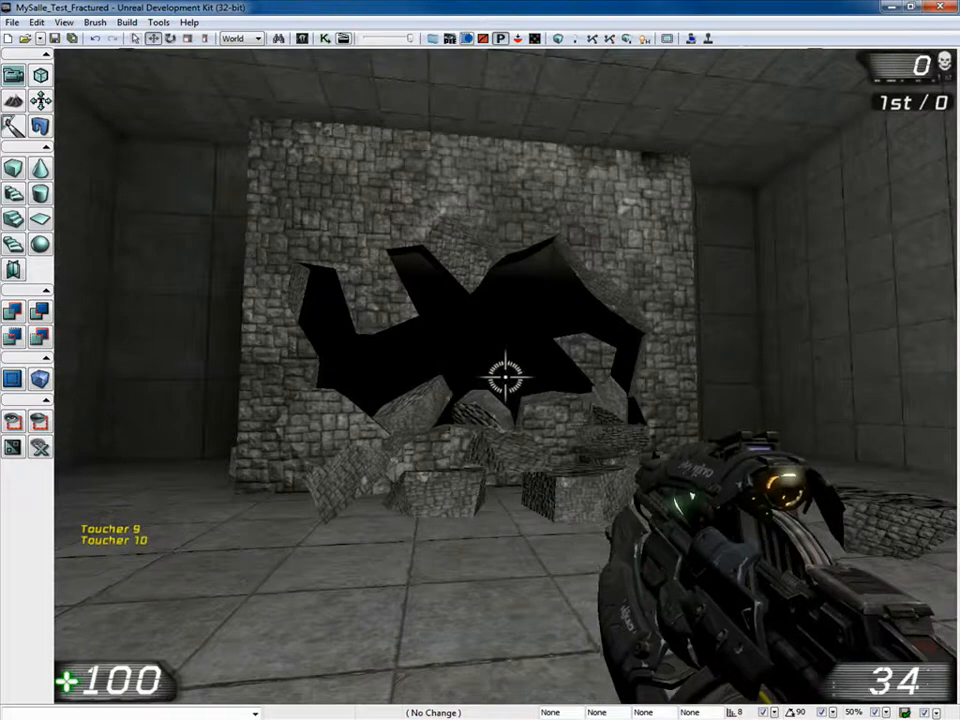
Walk through the hole in the broken wall to test that its collision is disabled.
key(w)
key(w)
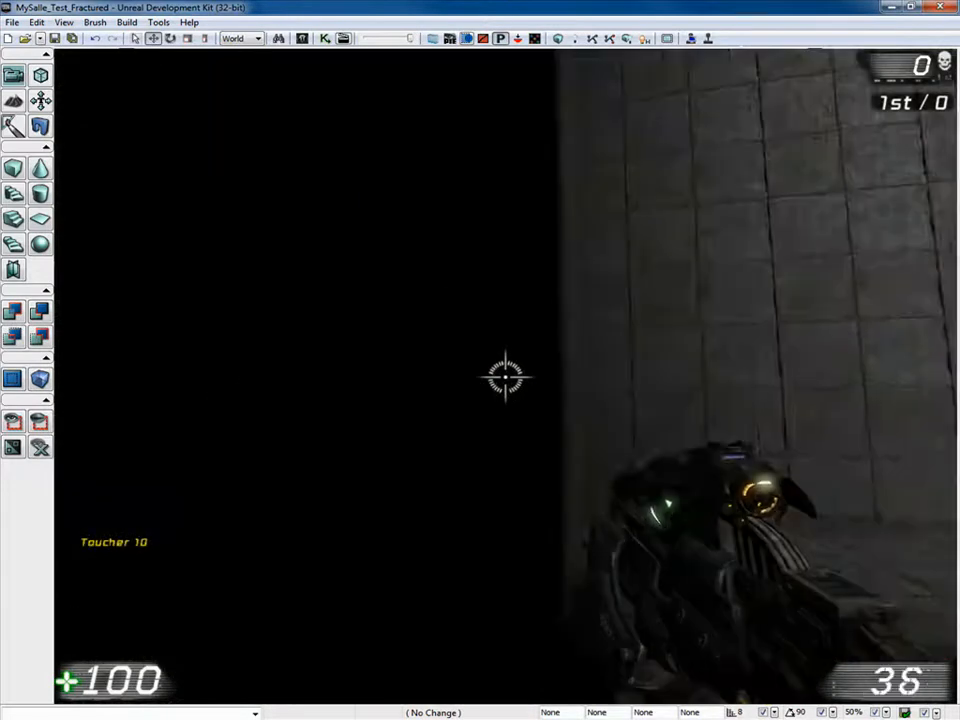
key(w)
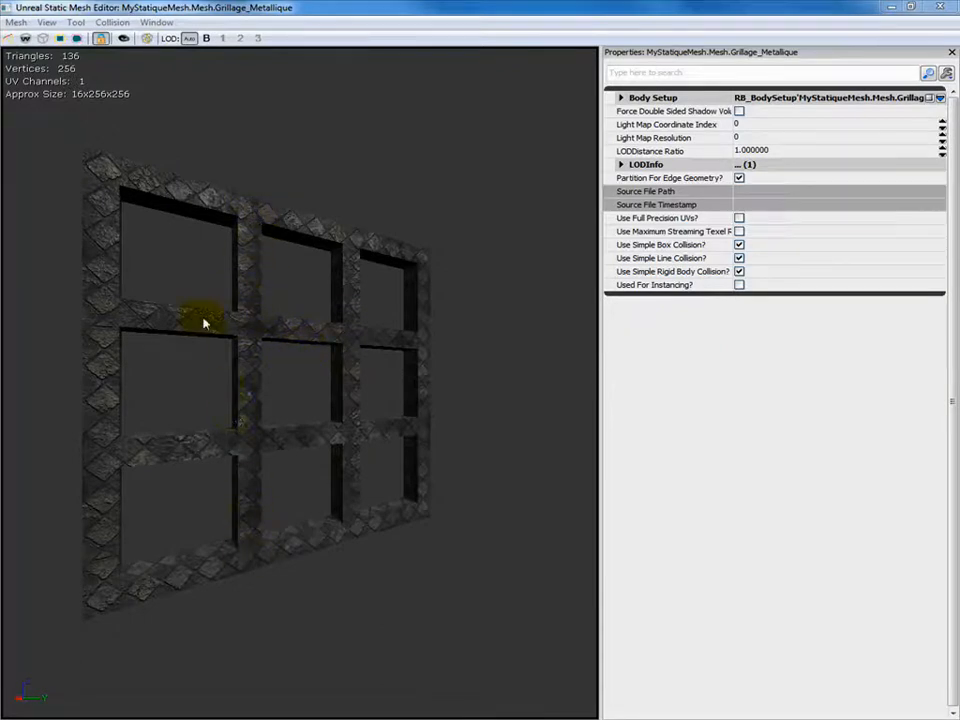
Display the collision of the Grillage_Metallique and Bloc_metallique meshes, and generate a simplified collision for Bloc_metallique.
click(77, 38)
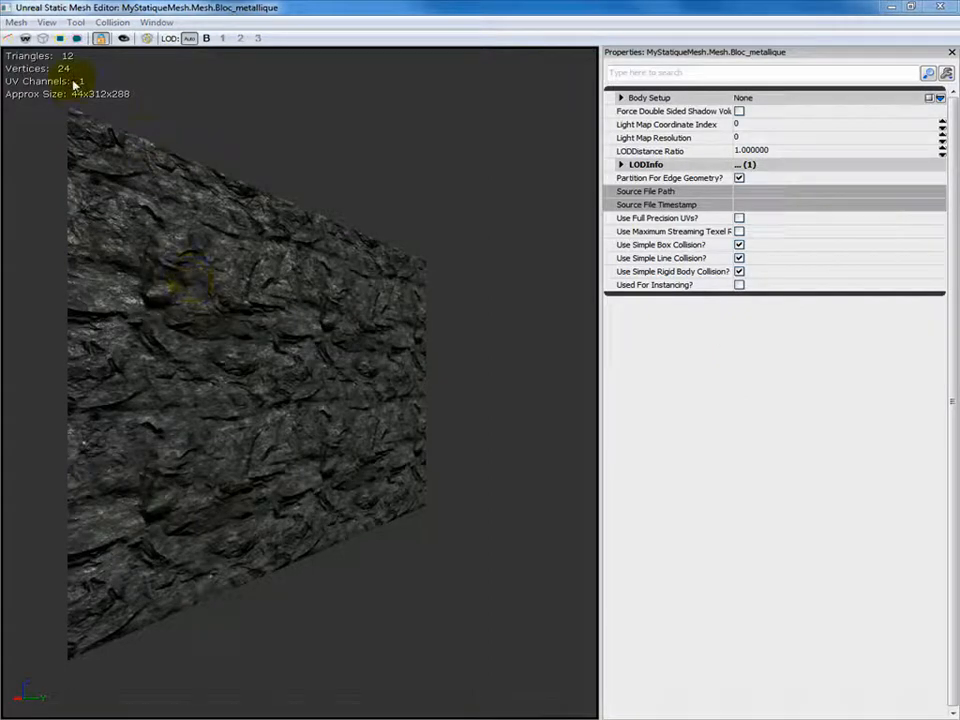
click(77, 37)
click(112, 22)
click(160, 38)
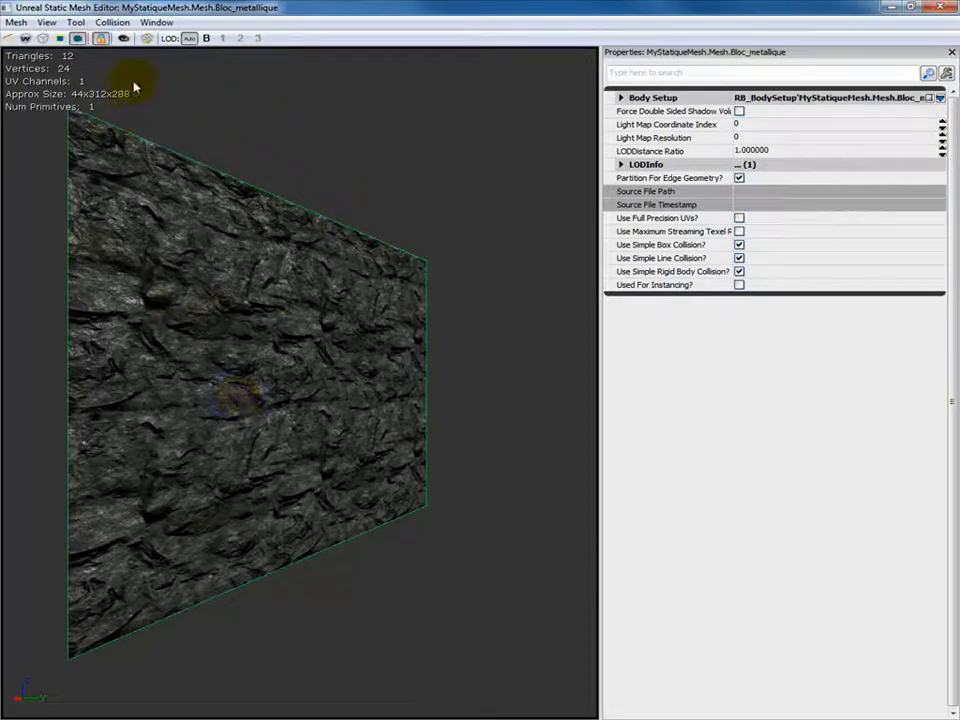
Generate 60 fracture chunks for the Bloc_metallique mesh and make its bottom chunks non-destroyable.
click(147, 38)
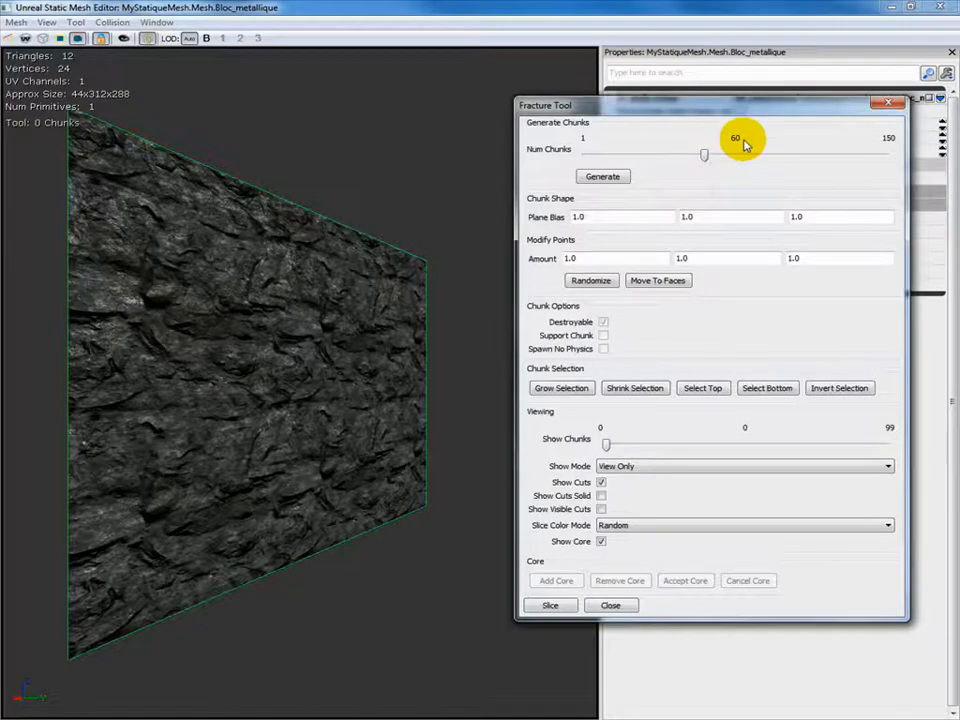
click(603, 177)
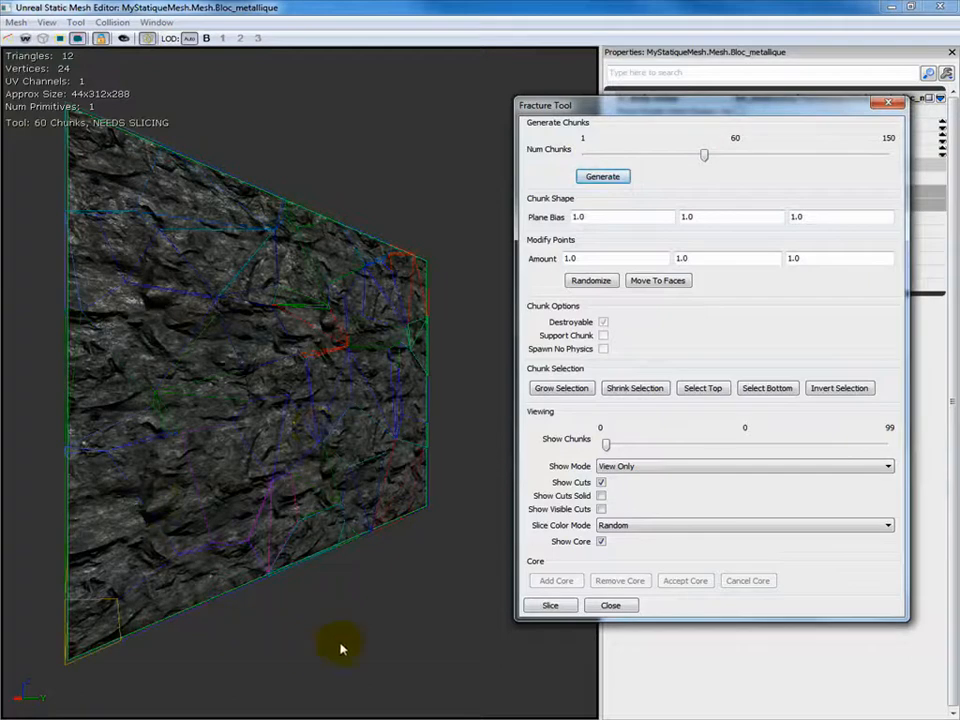
click(767, 389)
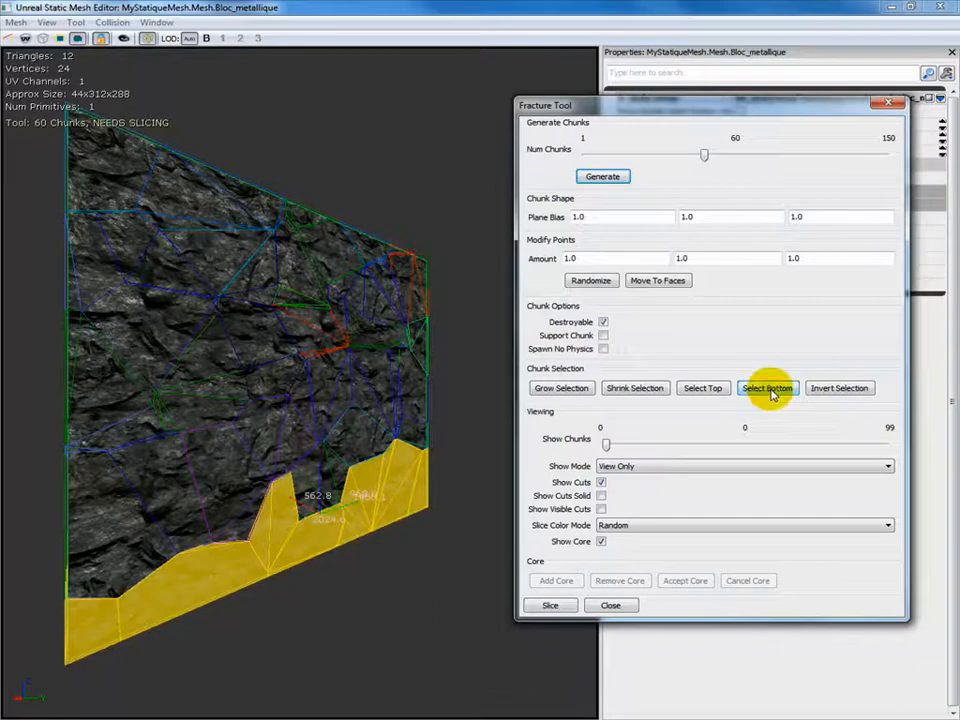
click(603, 322)
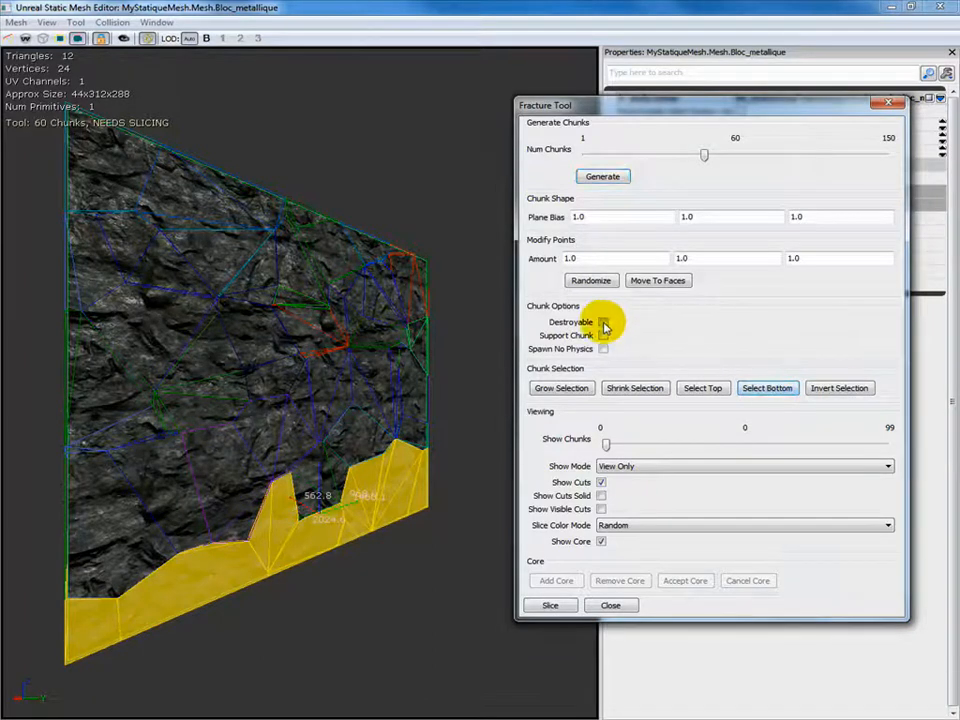
Mark the bottom chunks as support chunks and slice the mesh into MyStatiqueMesh, group Mesh, as Bloc_metallique_FRACTURED.
click(839, 390)
click(603, 322)
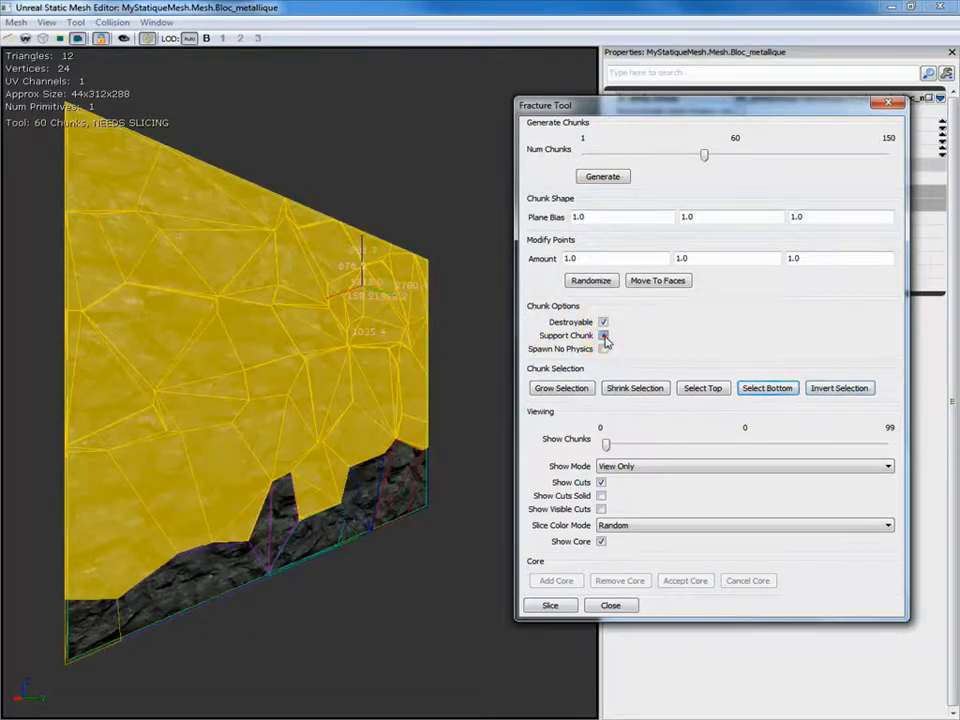
click(837, 390)
click(603, 335)
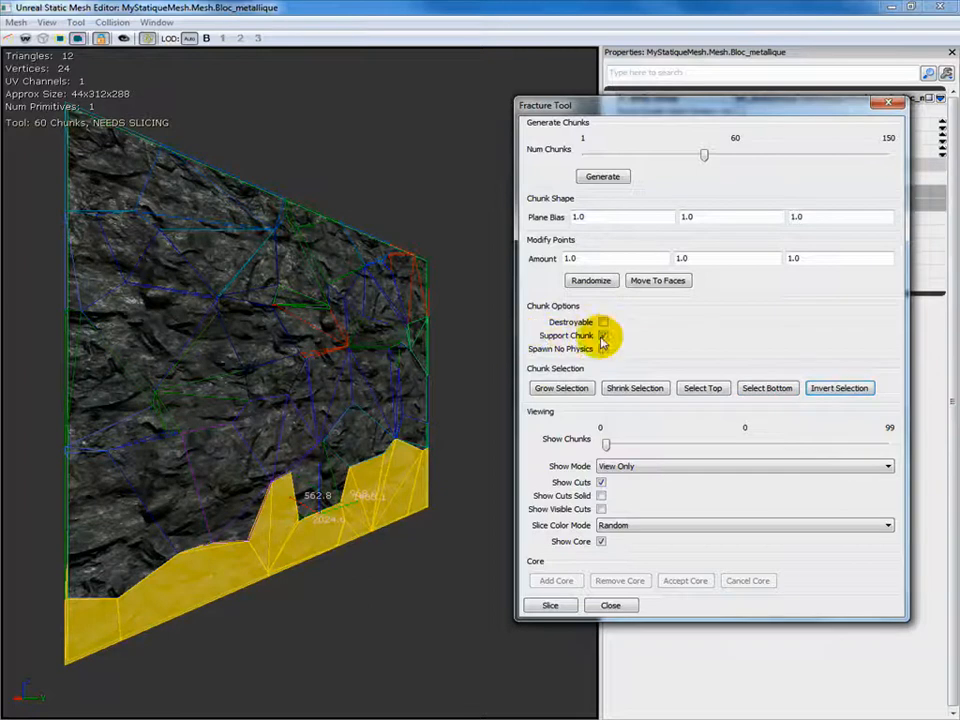
click(550, 605)
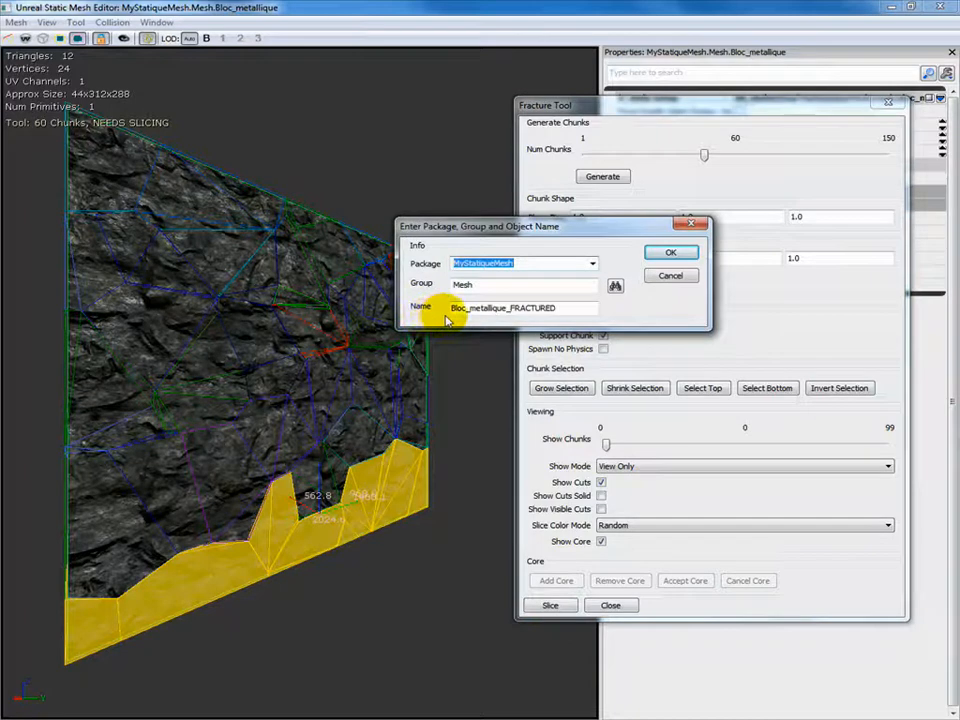
click(675, 254)
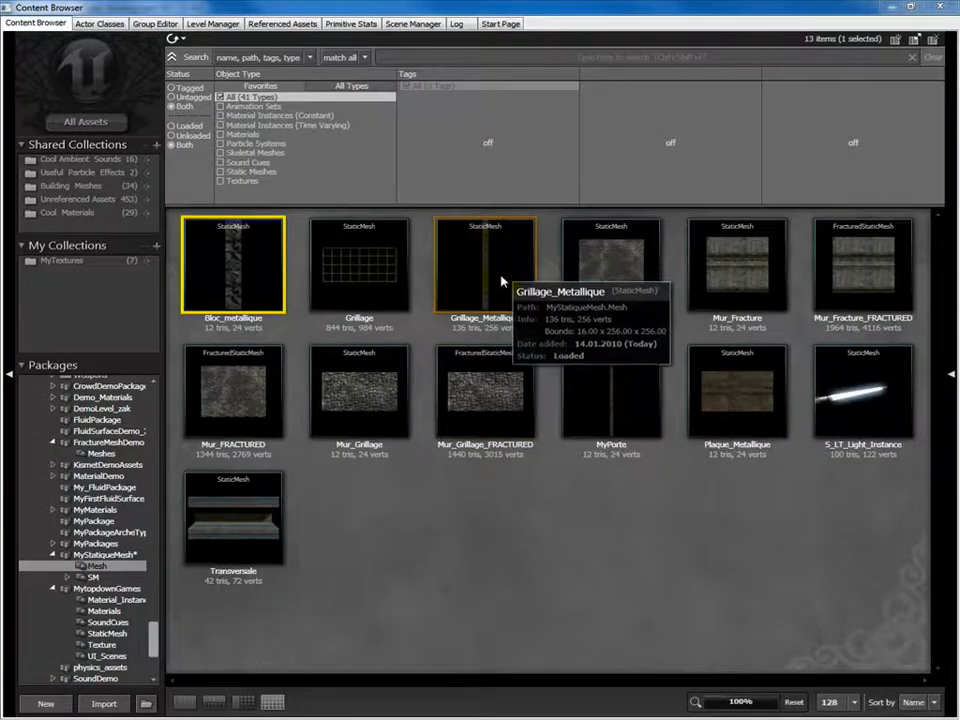
Add the Grillage_Metallique mesh as the fractured block's core, move it into position inside the block and accept it.
click(488, 208)
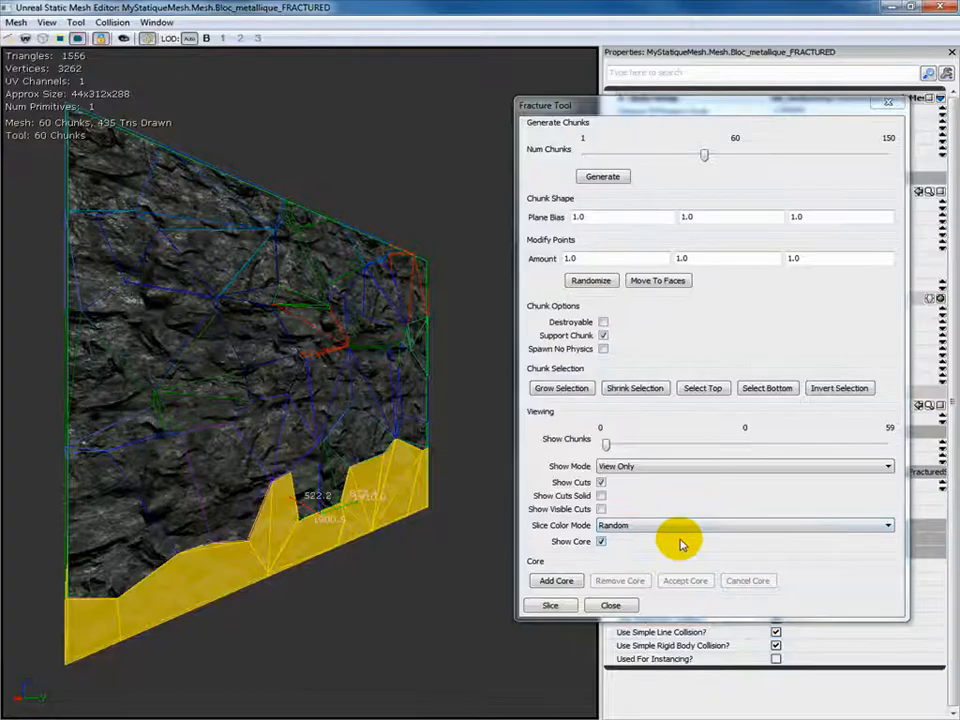
click(557, 581)
drag(300, 400, 381, 393)
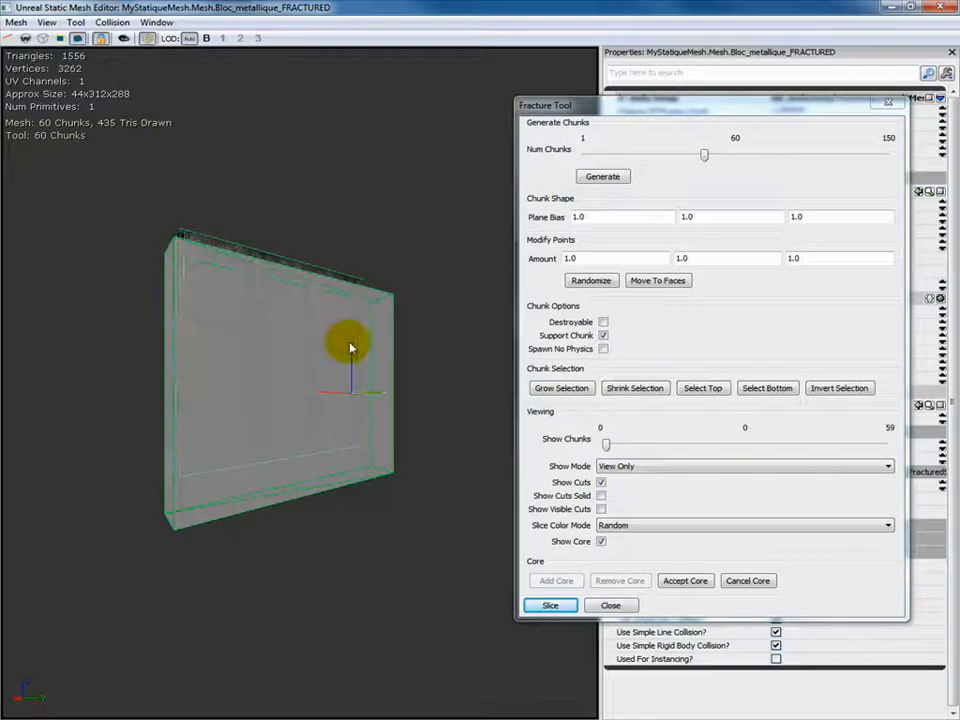
drag(351, 350, 351, 367)
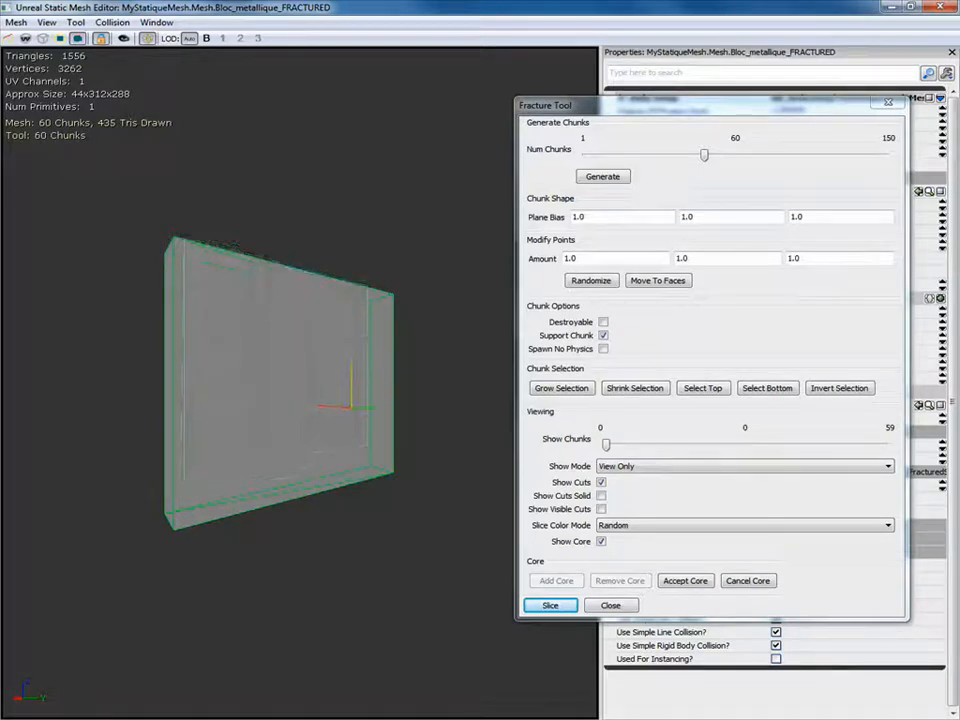
drag(168, 644, 174, 616)
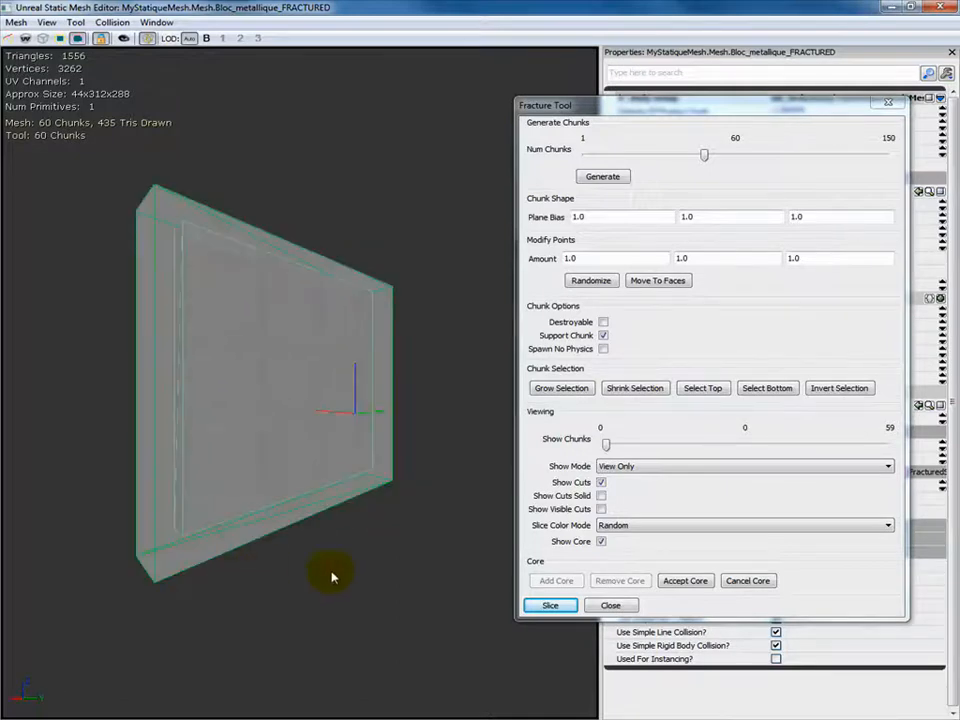
click(688, 584)
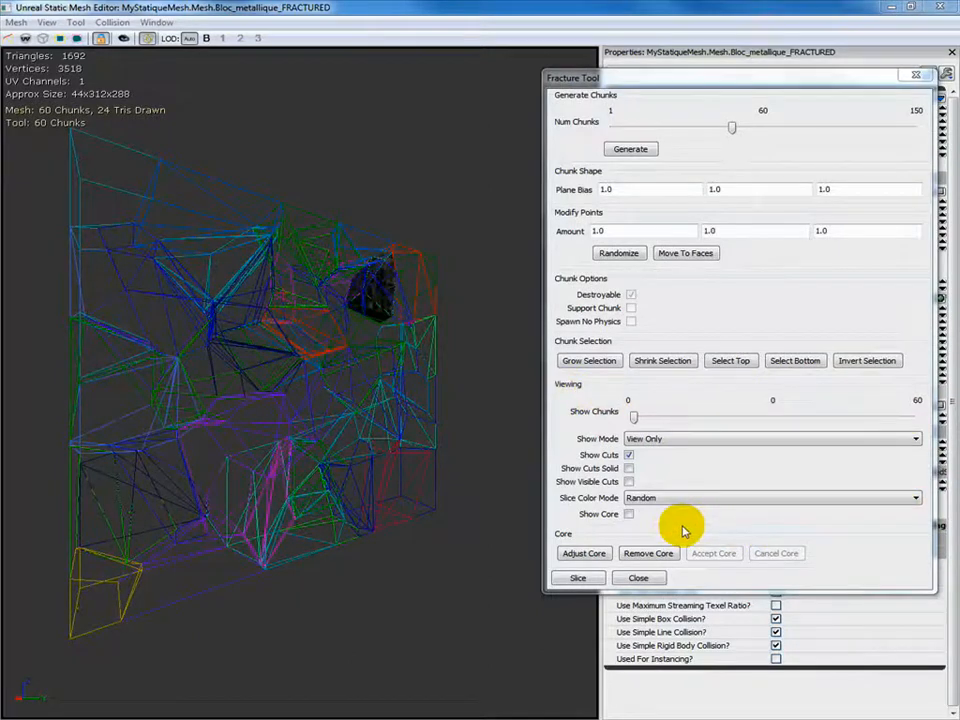
Inspect the fractured block with its core hidden and shown, colouring slices by Destroyable Chunks, and close the Fracture Tool.
click(629, 515)
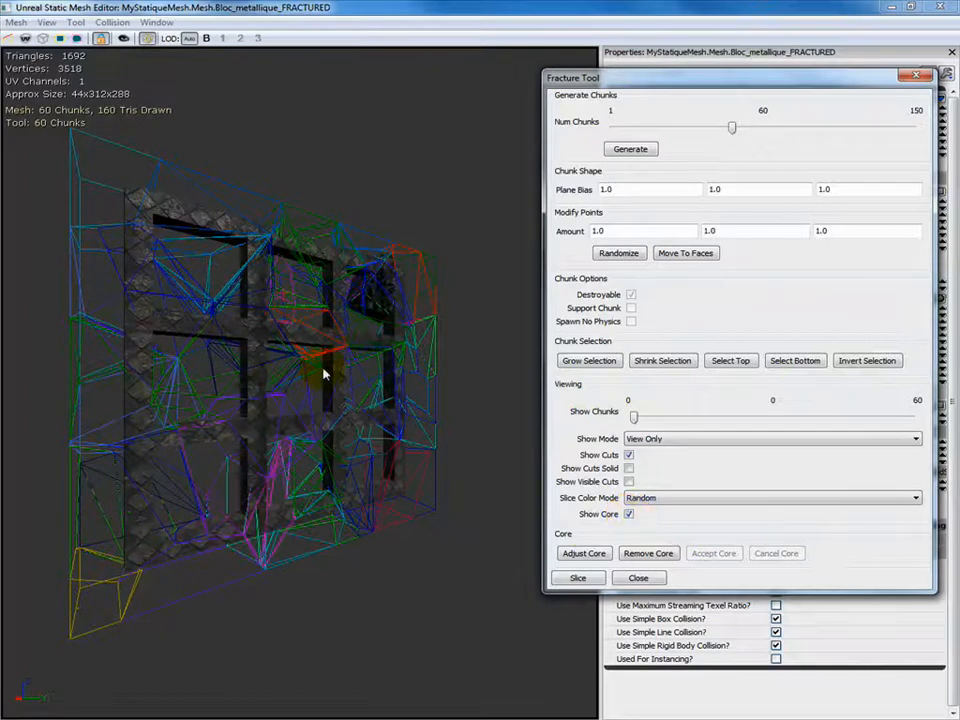
click(630, 515)
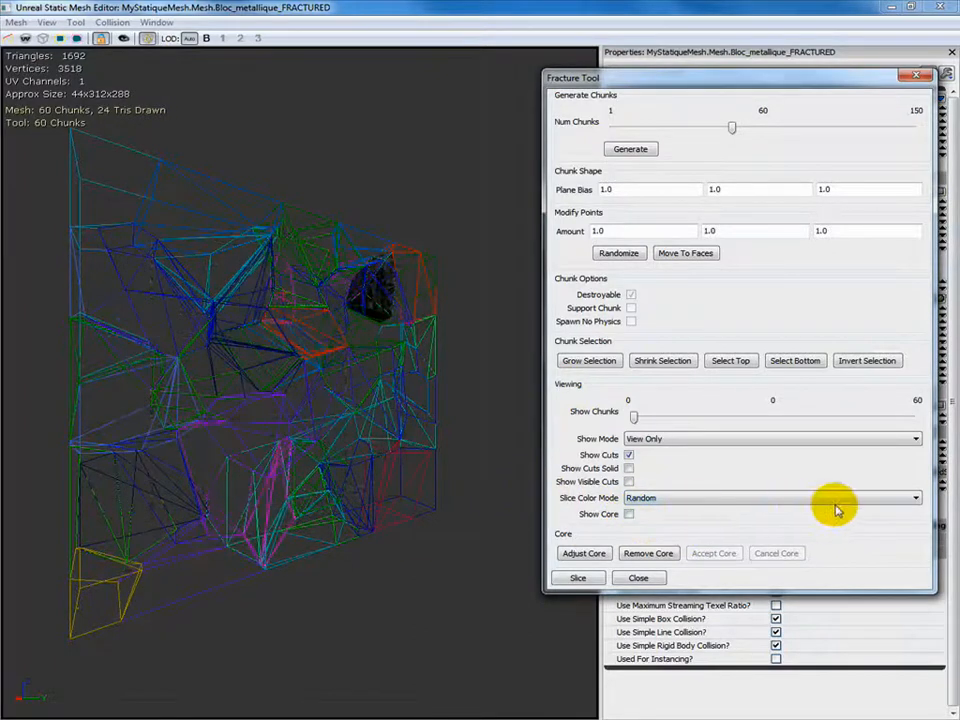
click(892, 498)
click(708, 531)
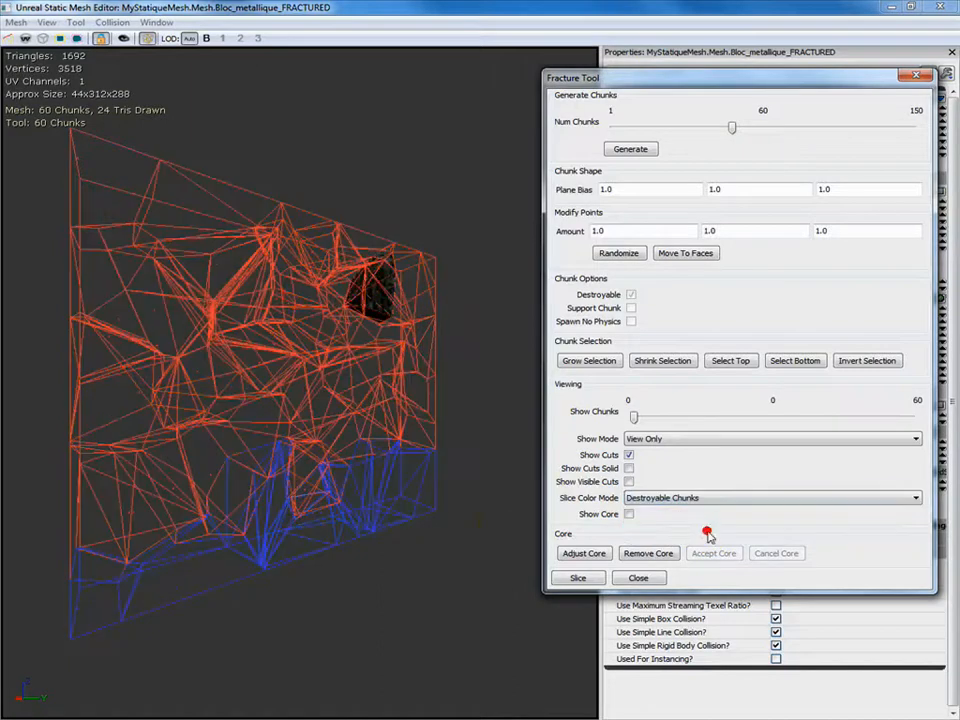
click(629, 514)
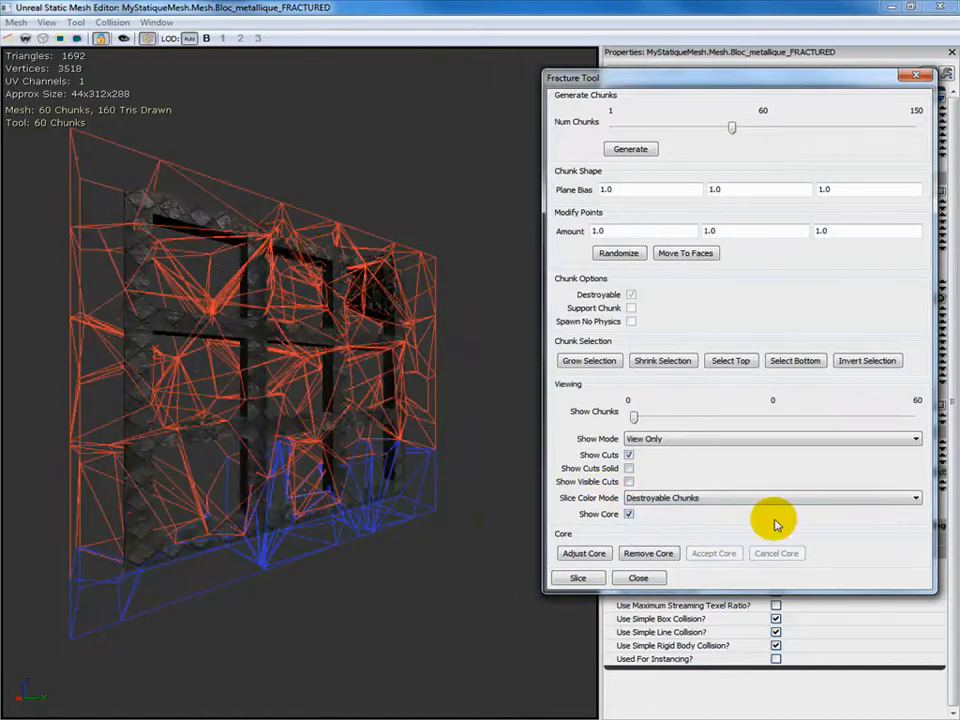
click(638, 578)
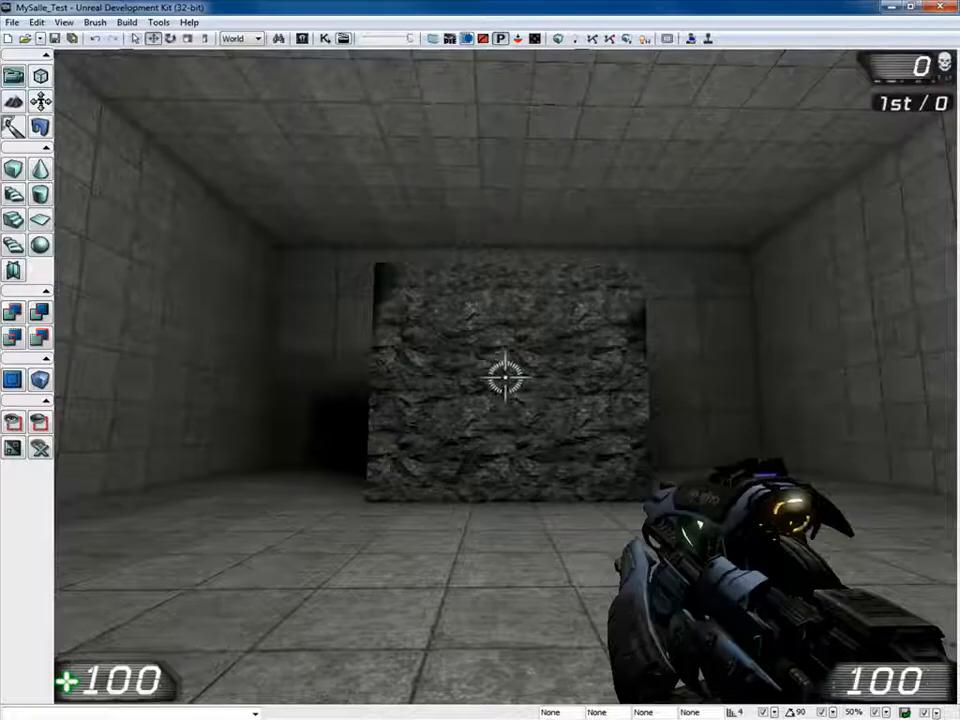
Shoot the centre and side of the Bloc_metallique wall in a play session to test how it breaks around its core.
click(506, 377)
click(506, 377)
click(505, 376)
click(505, 377)
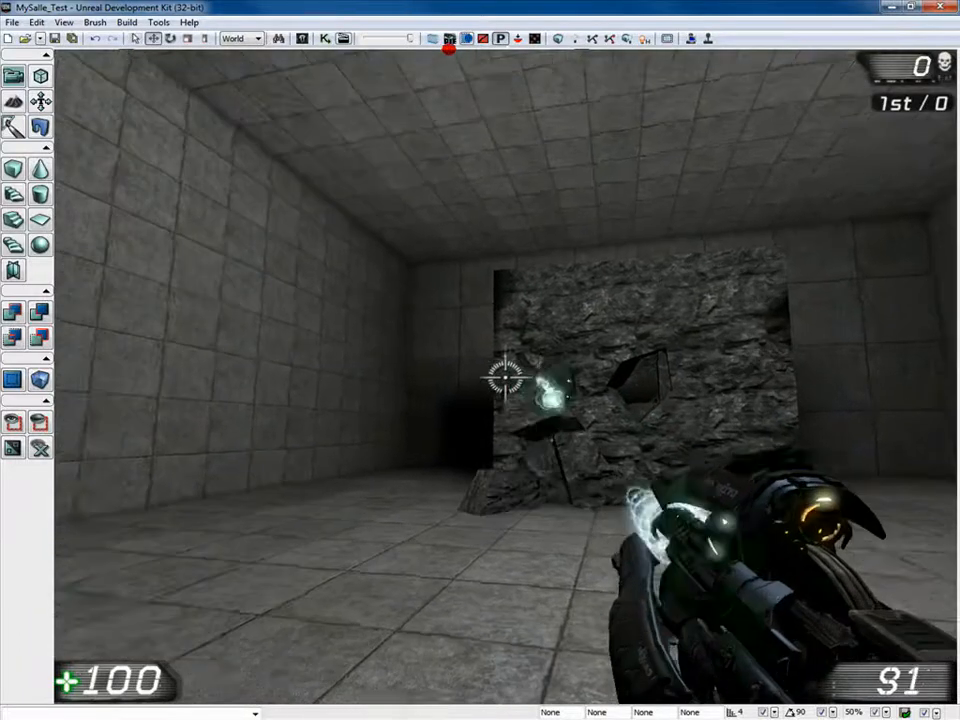
click(505, 377)
click(505, 377)
click(505, 377)
drag(505, 377, 505, 377)
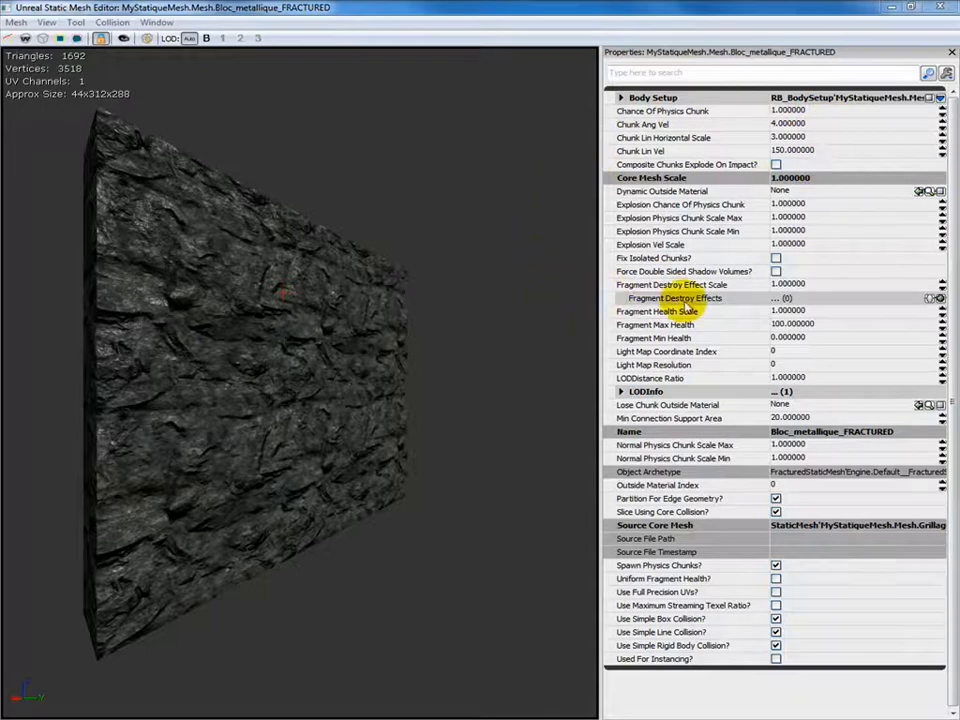
Add a Fragment Destroy Effects entry to Bloc_metallique_FRACTURED and assign P_FX_VehicleDeathExplosion, found by searching all assets for "par".
click(938, 298)
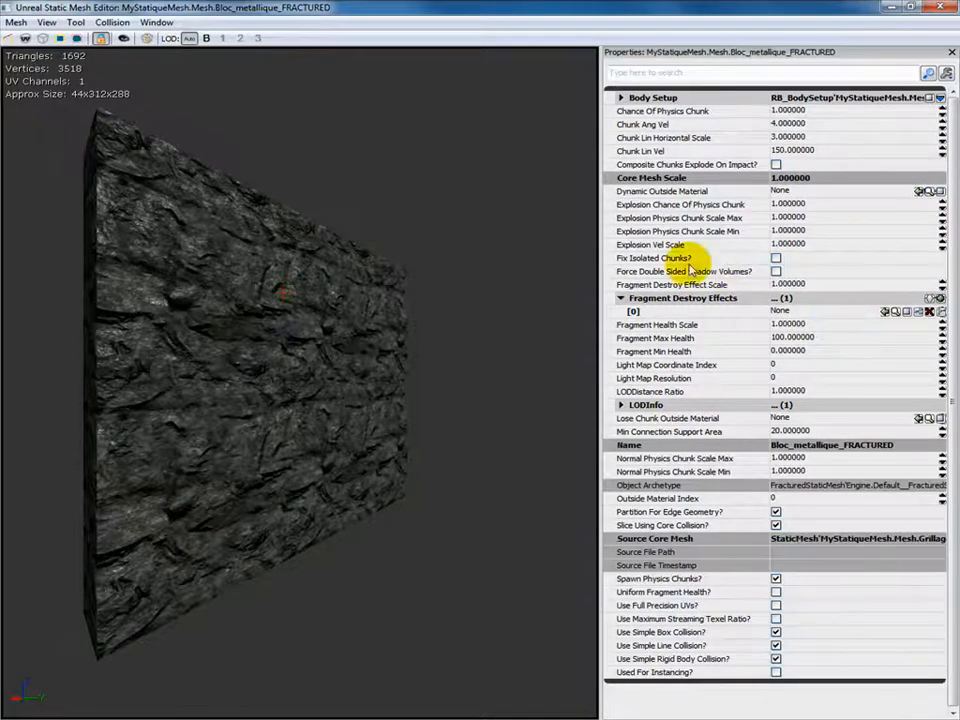
click(893, 12)
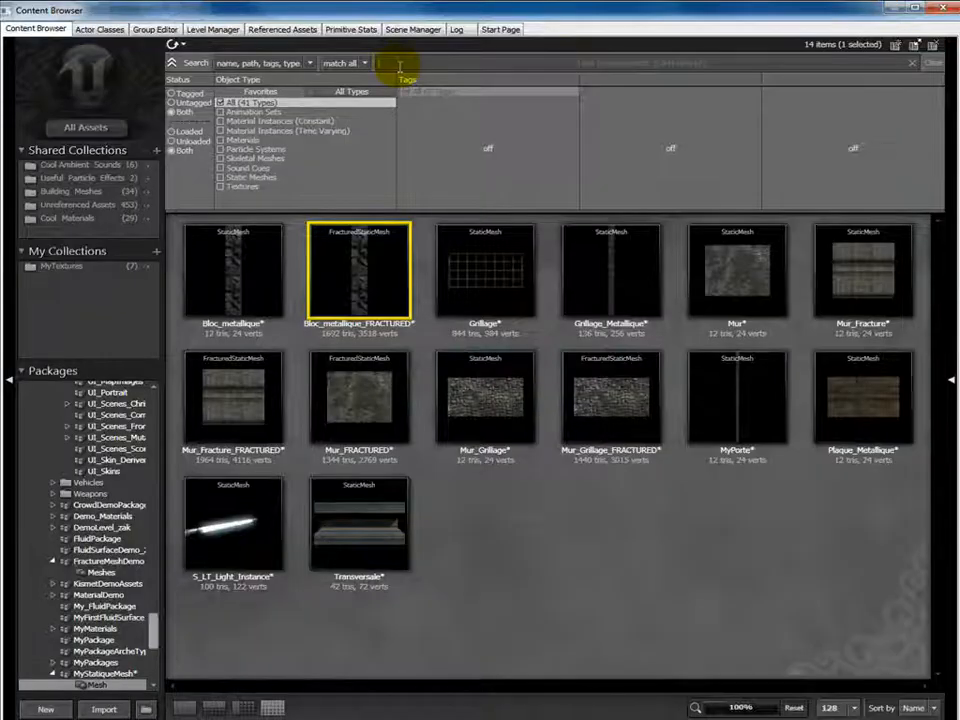
click(399, 68)
text(par)
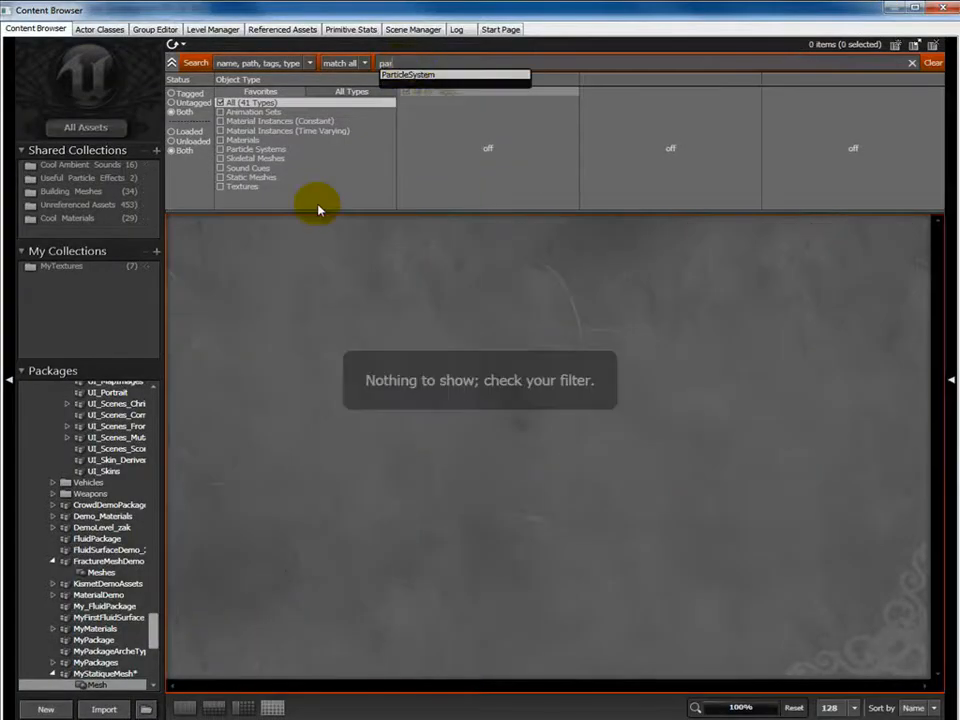
click(86, 128)
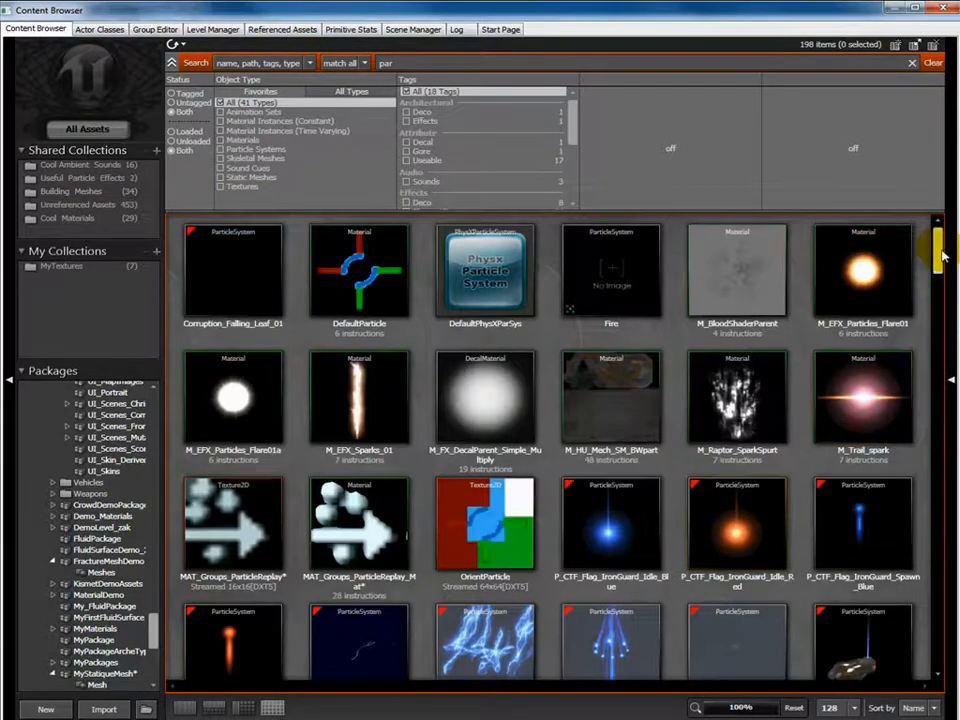
drag(940, 250, 940, 320)
click(610, 500)
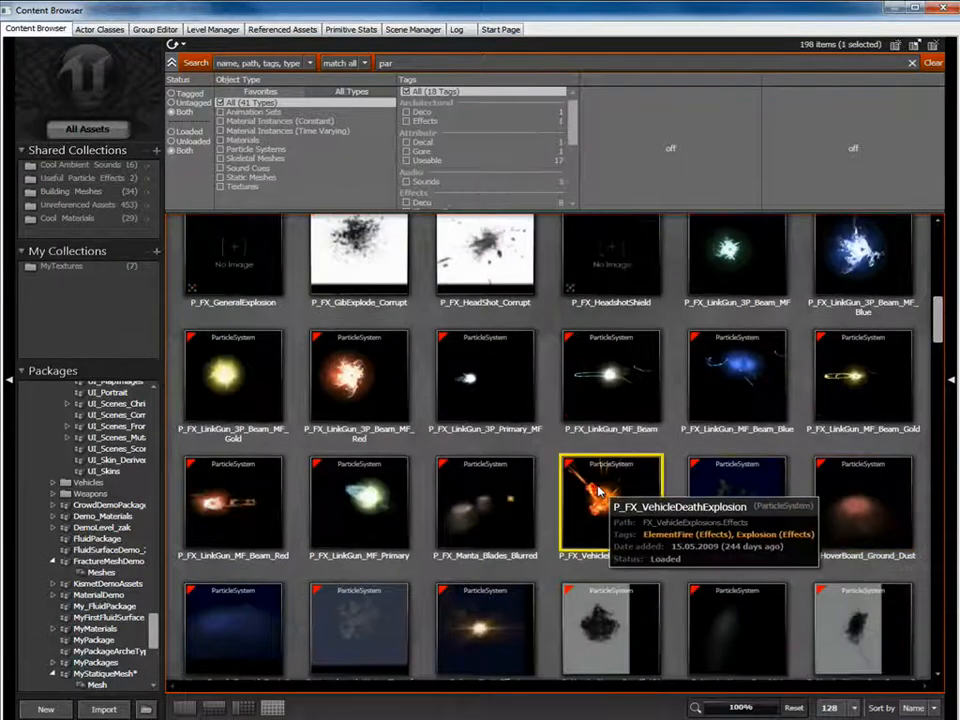
key(alt+Tab)
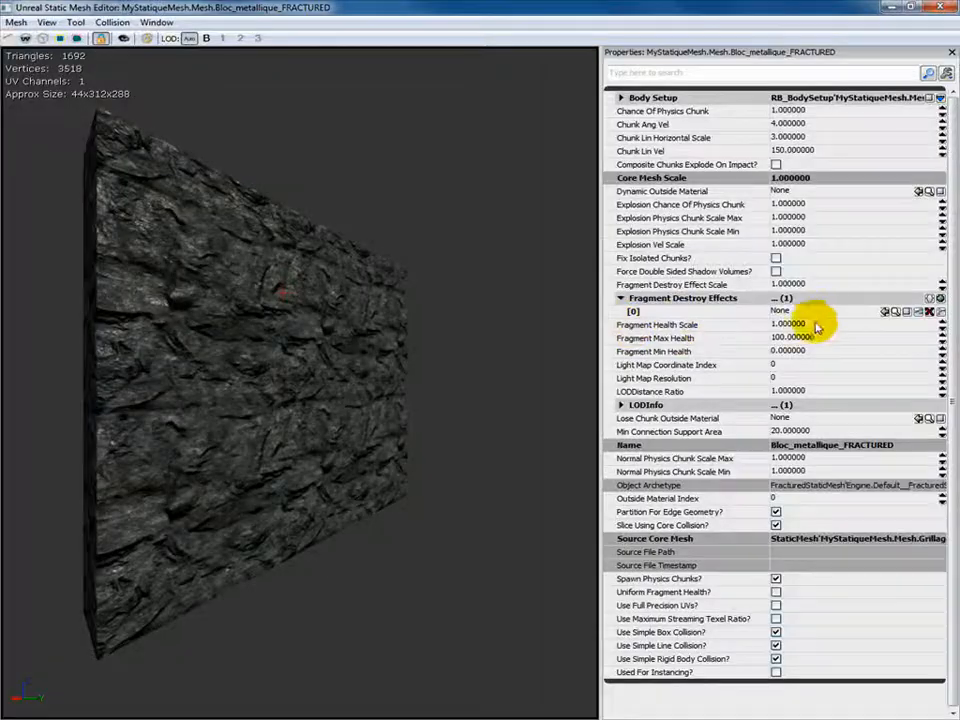
click(885, 316)
Rebuild the level and shoot across the wall in a play session to test the explosion effect on destroyed fragments.
key(alt+Tab)
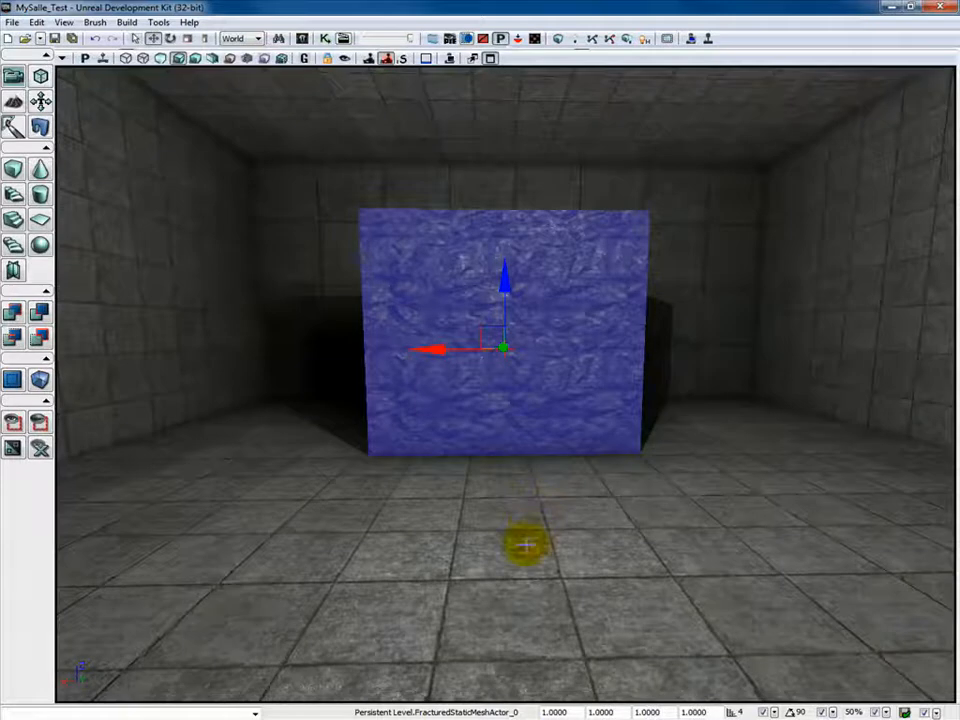
click(625, 38)
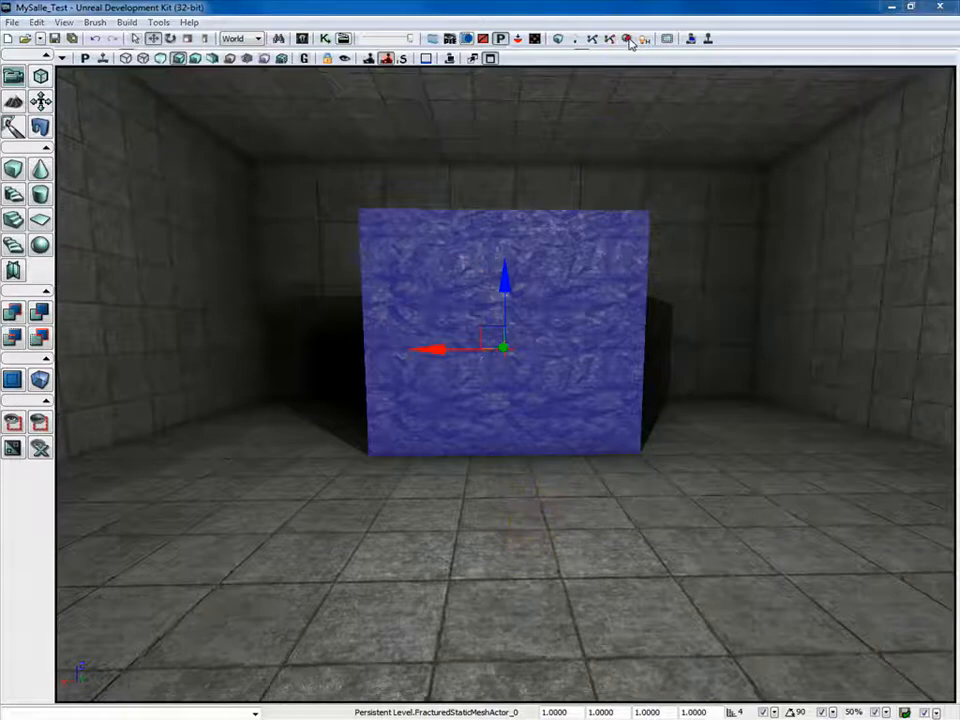
click(505, 377)
click(505, 377)
click(505, 377)
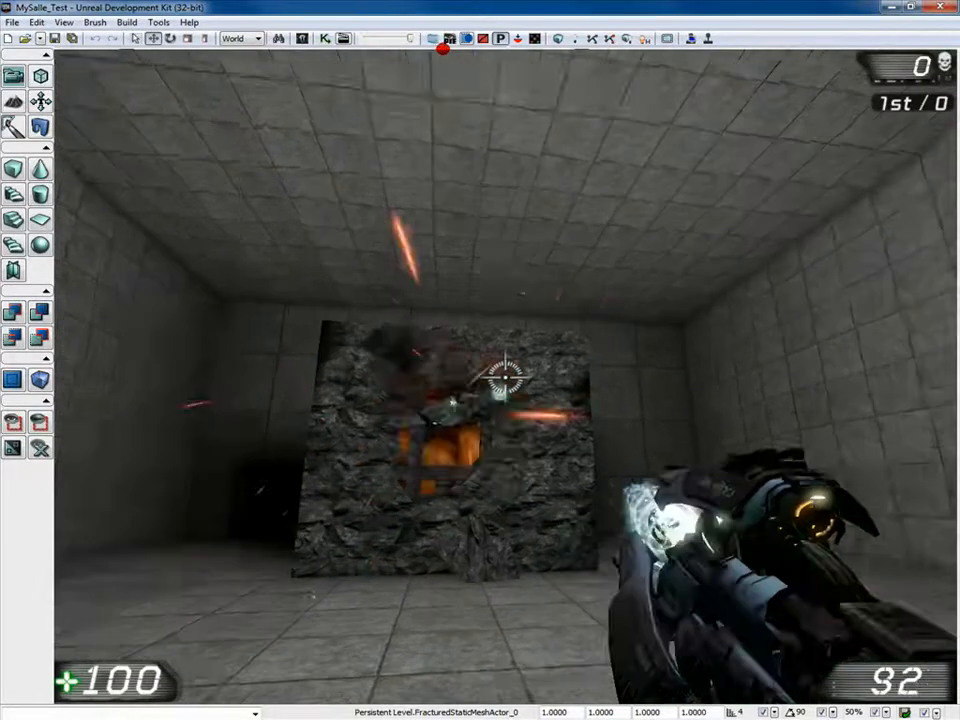
click(505, 377)
click(505, 377)
click(505, 377)
click(505, 377)
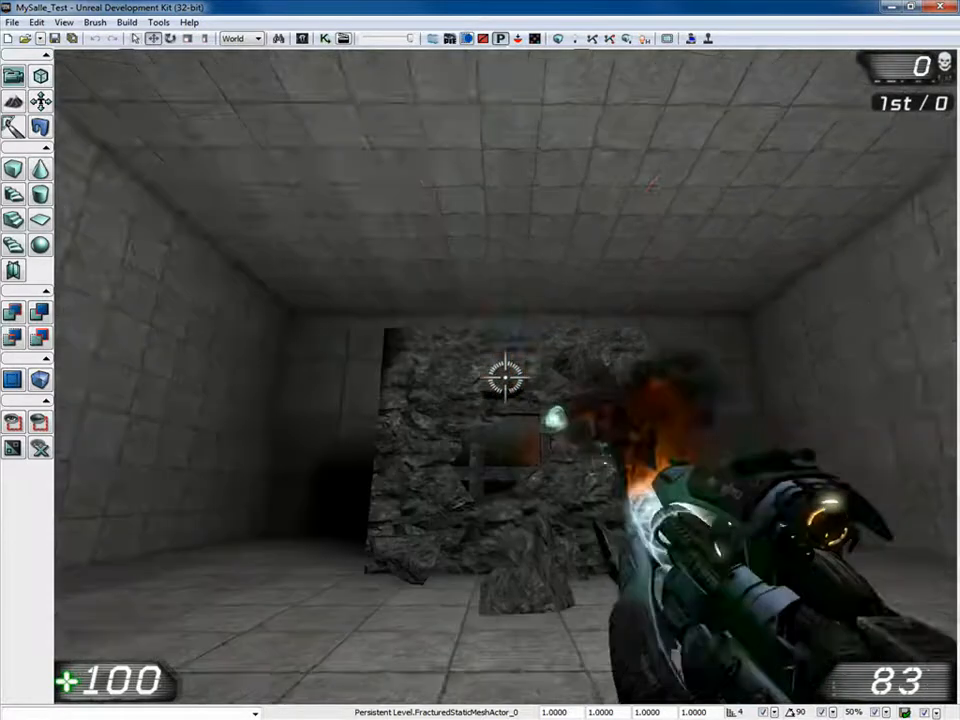
click(505, 377)
click(505, 377)
click(505, 377)
click(505, 377)
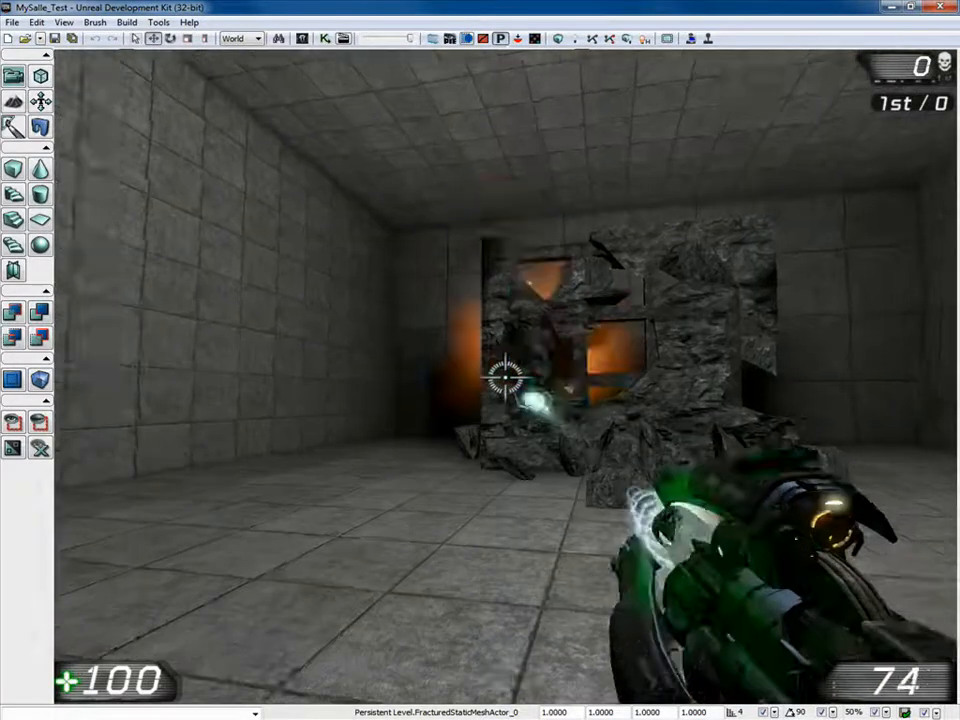
click(505, 377)
click(505, 377)
click(505, 377)
click(505, 377)
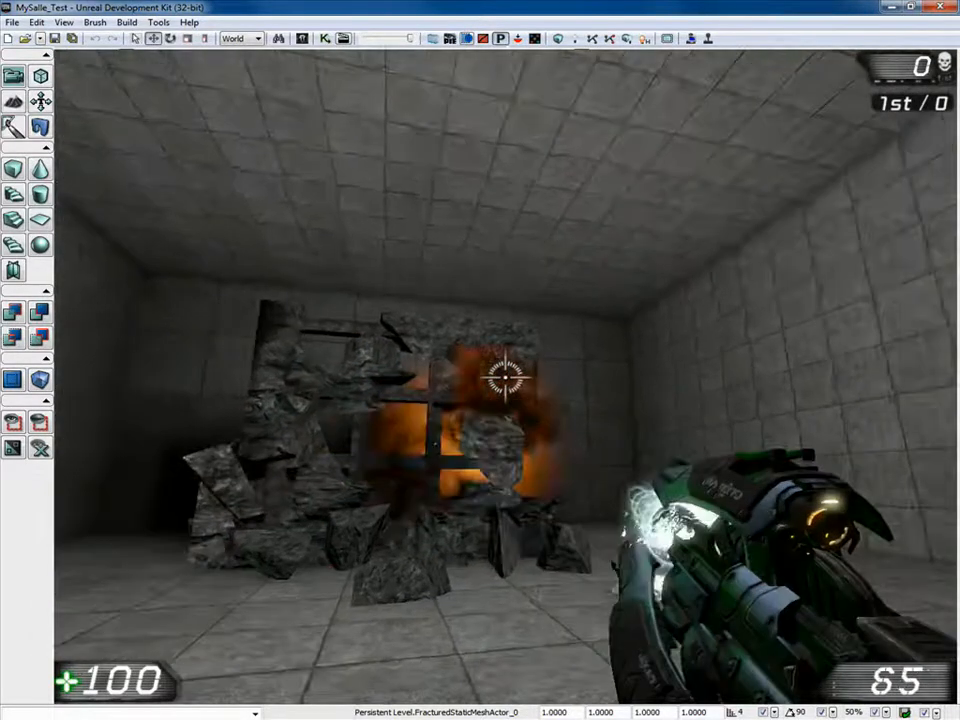
click(505, 377)
key(Escape)
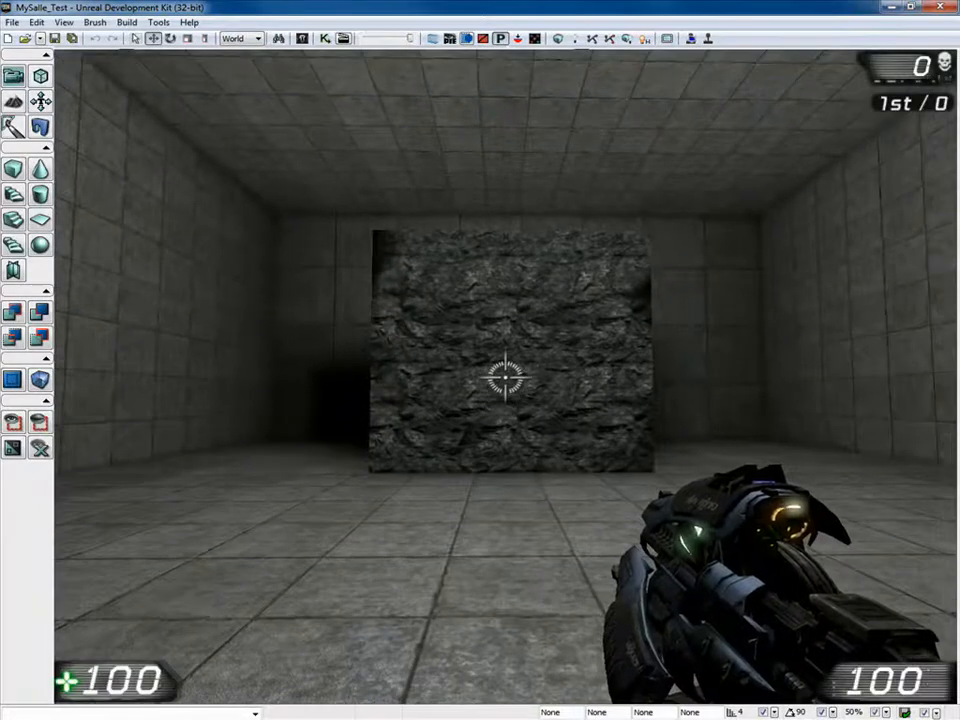
Shoot the wall's centre, sides and upper part in a new play session to examine the flying fragments and explosions.
click(505, 377)
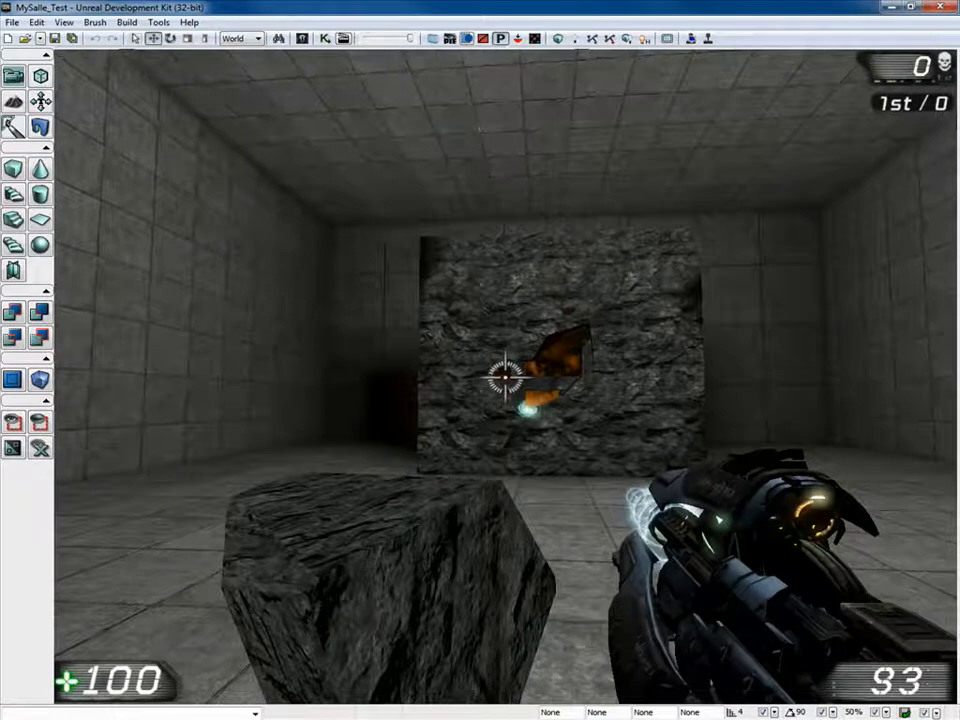
click(505, 377)
click(505, 377)
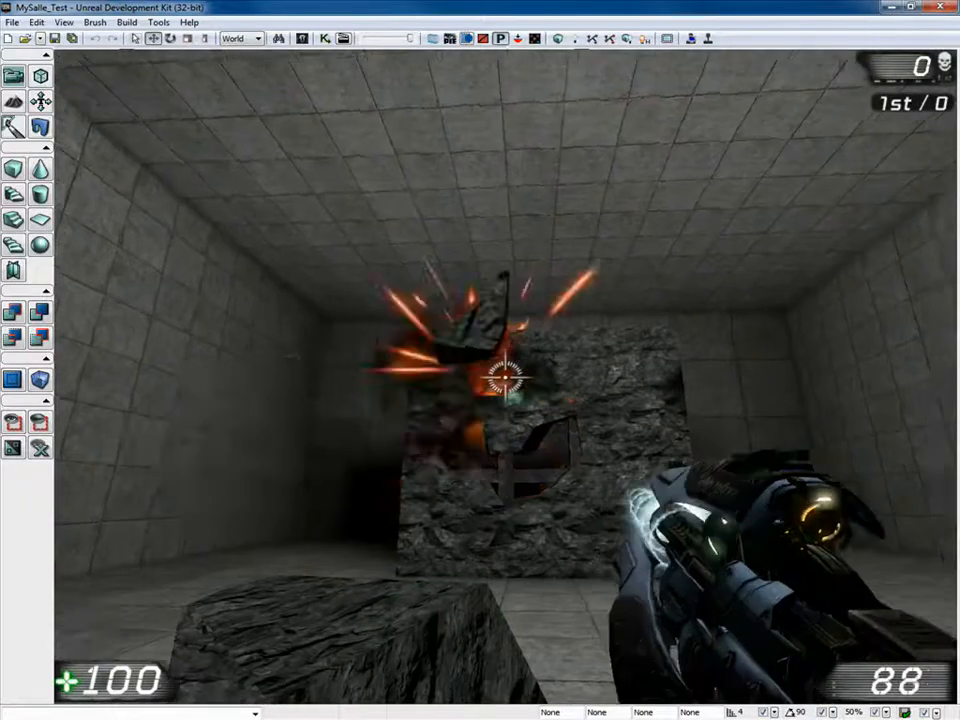
click(505, 377)
click(505, 377)
click(505, 377)
click(505, 377)
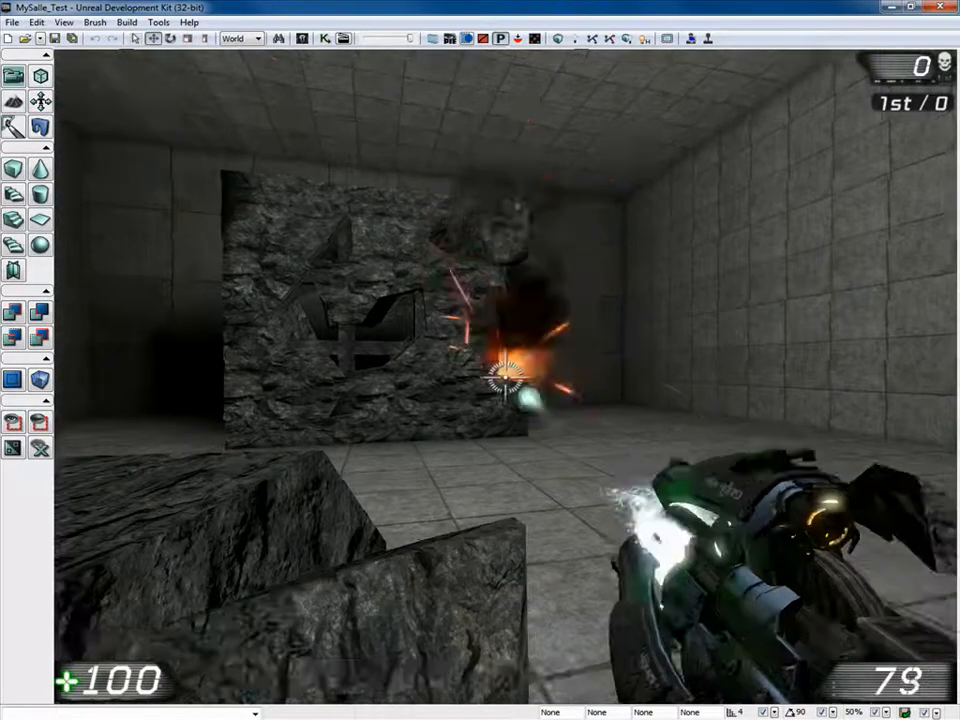
click(505, 377)
click(505, 377)
click(505, 377)
click(505, 377)
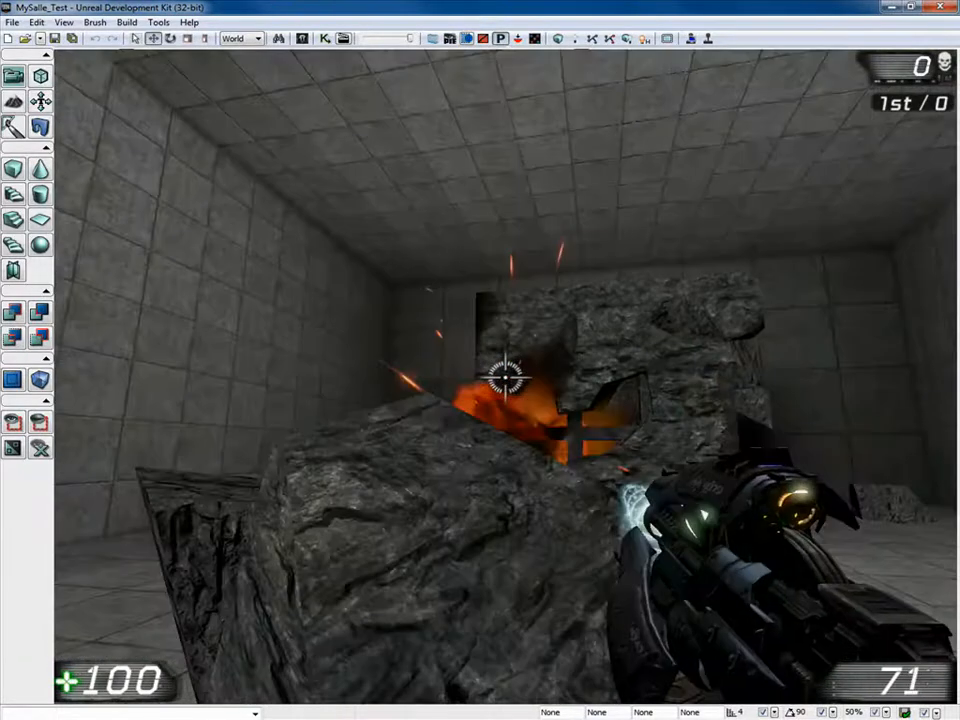
click(505, 377)
click(505, 377)
click(505, 377)
click(505, 377)
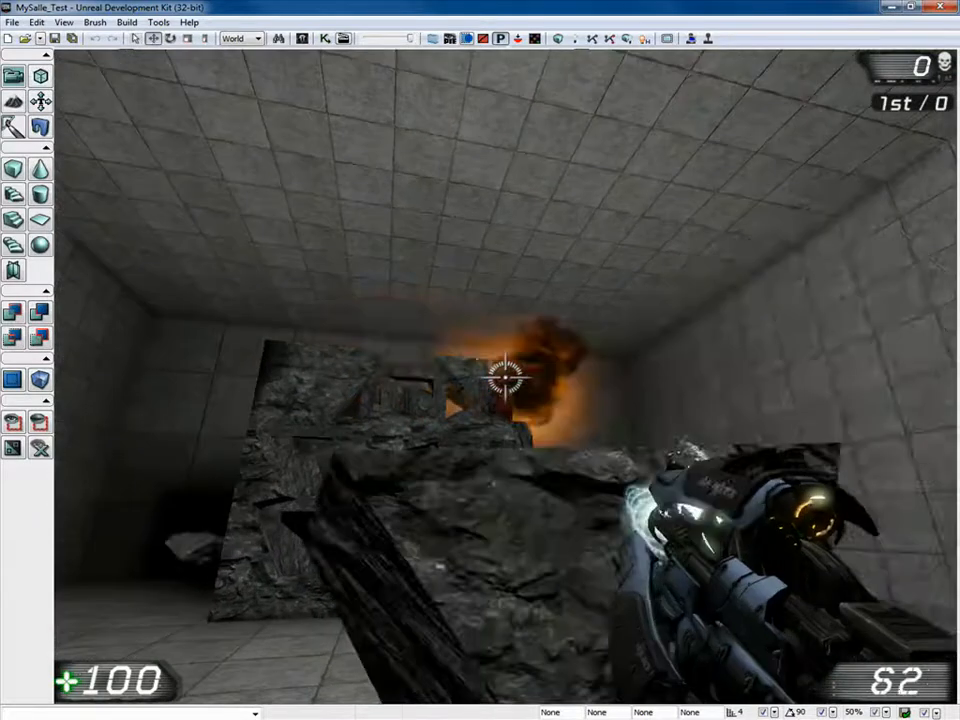
click(505, 377)
click(505, 377)
click(505, 377)
click(505, 377)
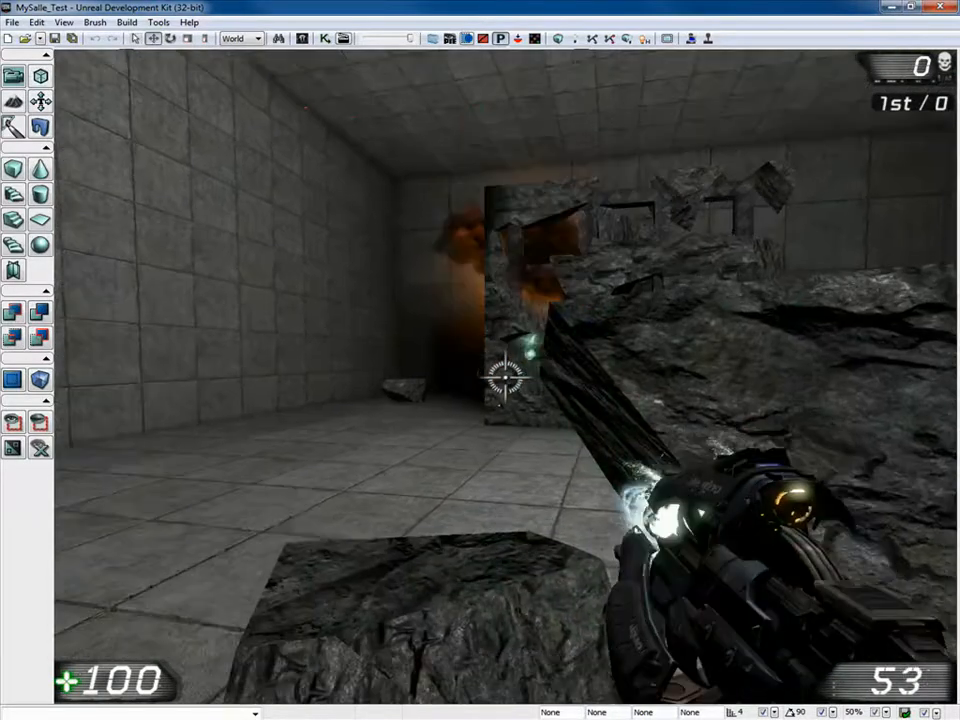
click(505, 377)
click(505, 377)
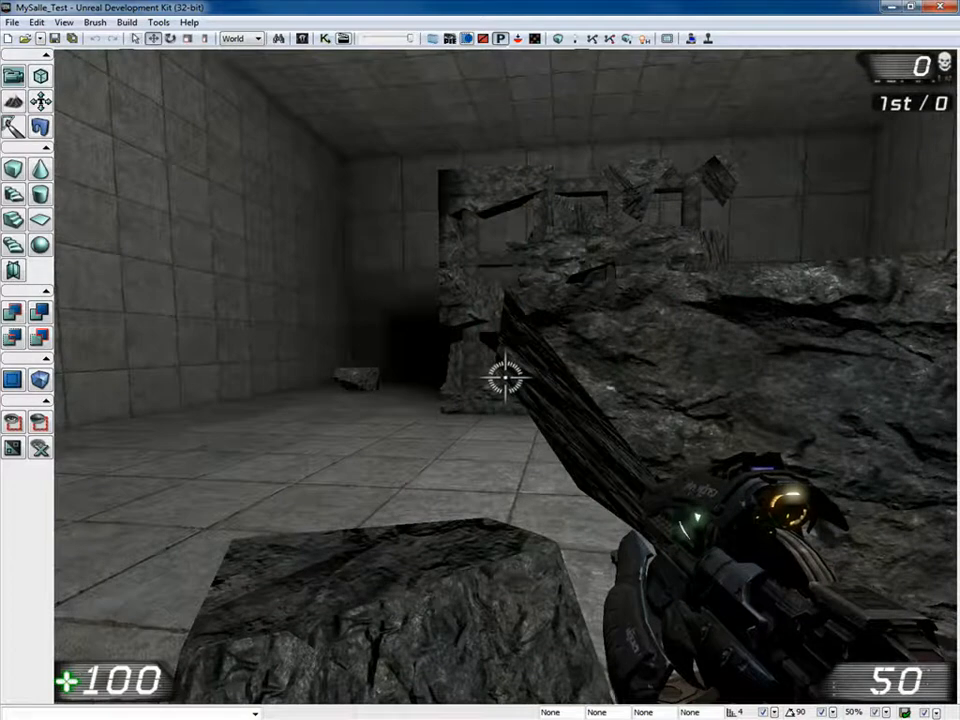